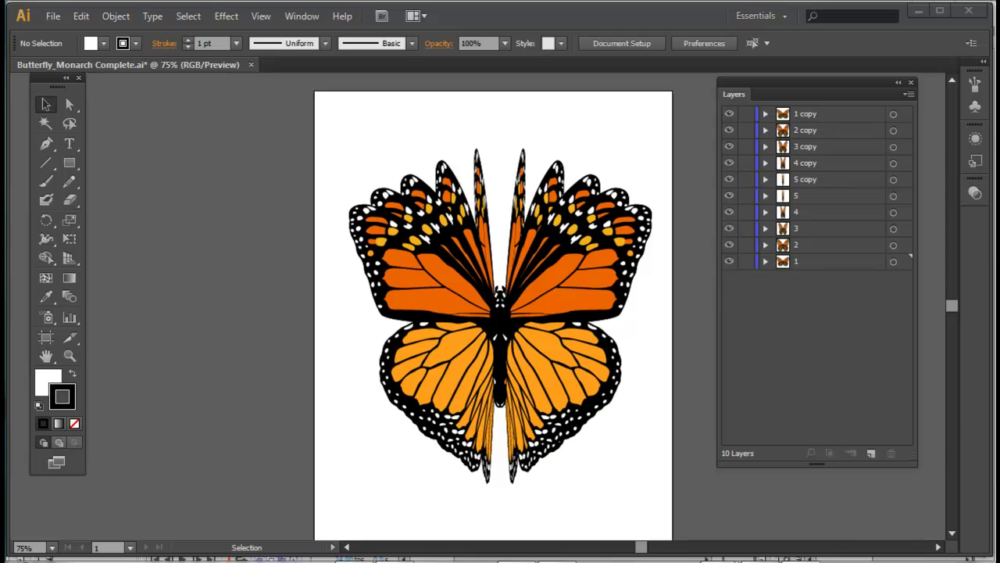
Turn off visibility for every butterfly layer except layer 1 in the Layers panel
alt+click(728, 262)
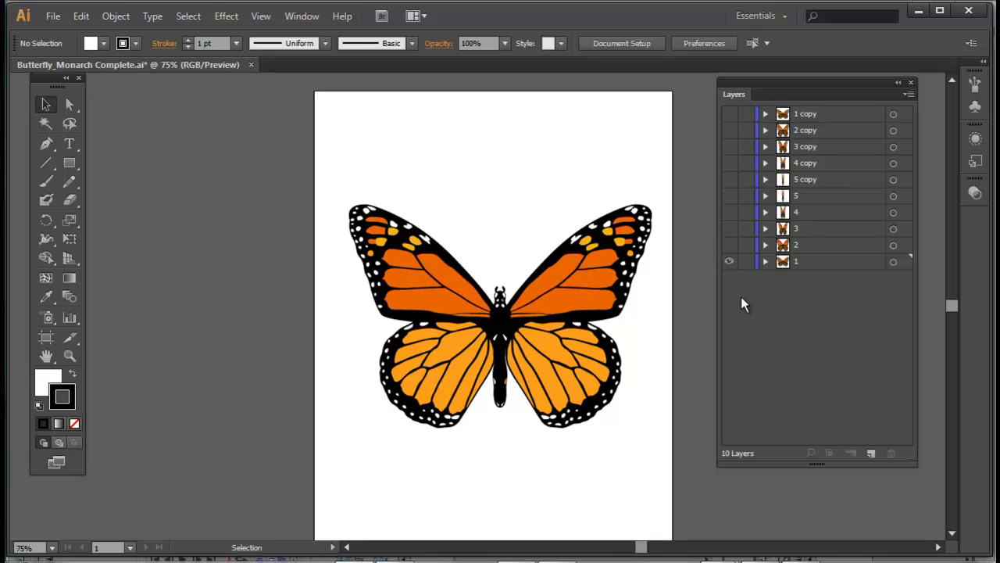
click(730, 247)
click(730, 246)
drag(569, 218, 661, 507)
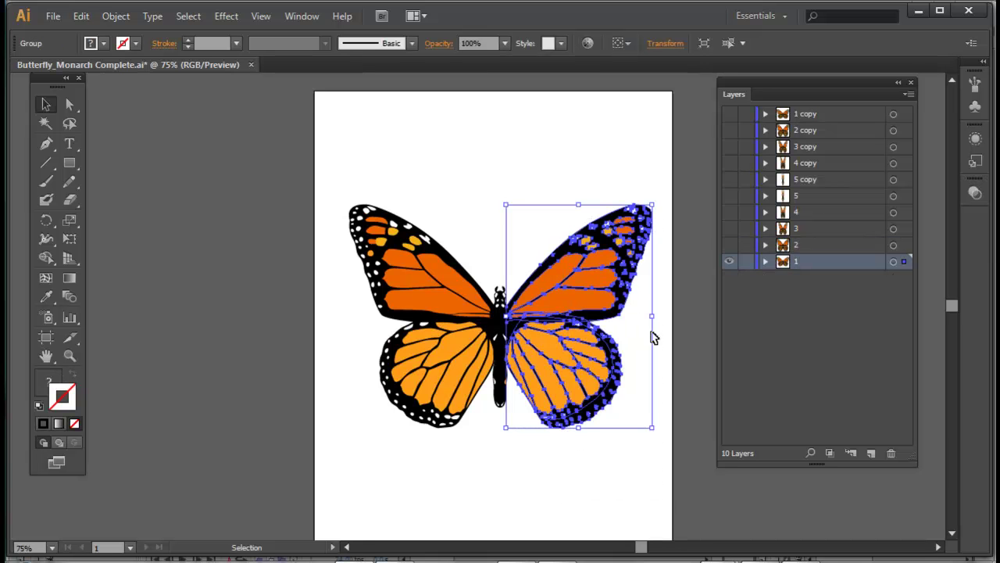
drag(652, 315, 616, 316)
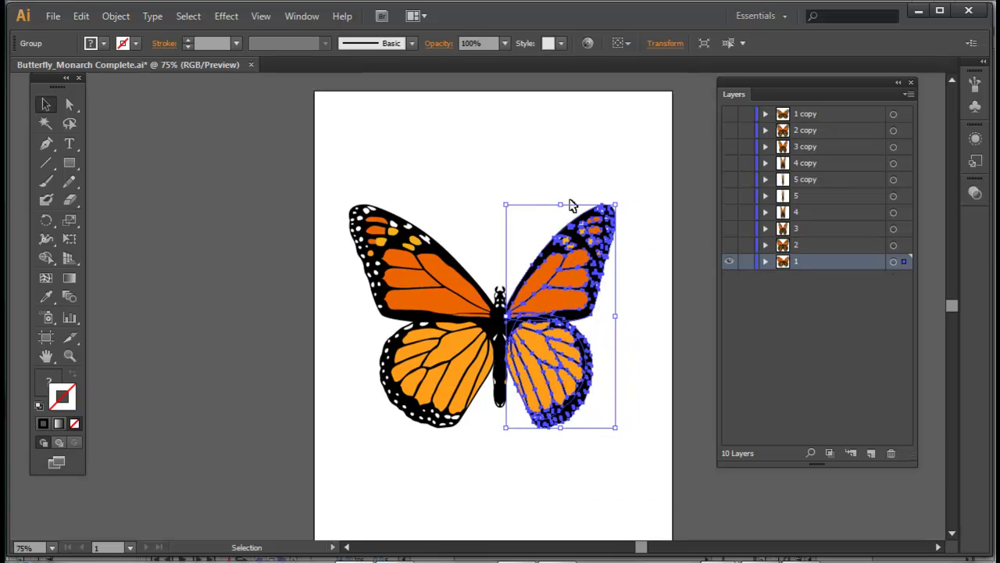
drag(561, 204, 561, 189)
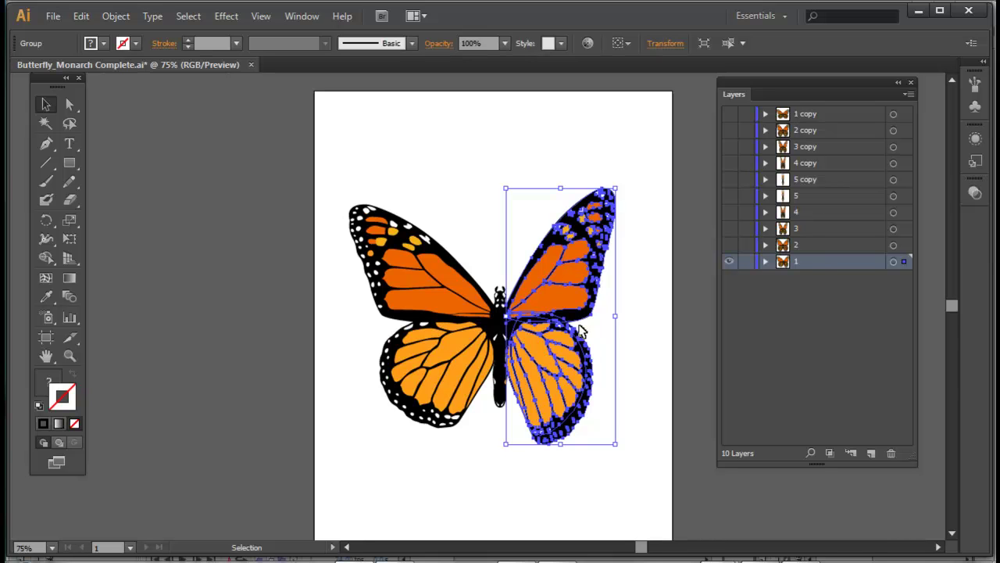
key(a)
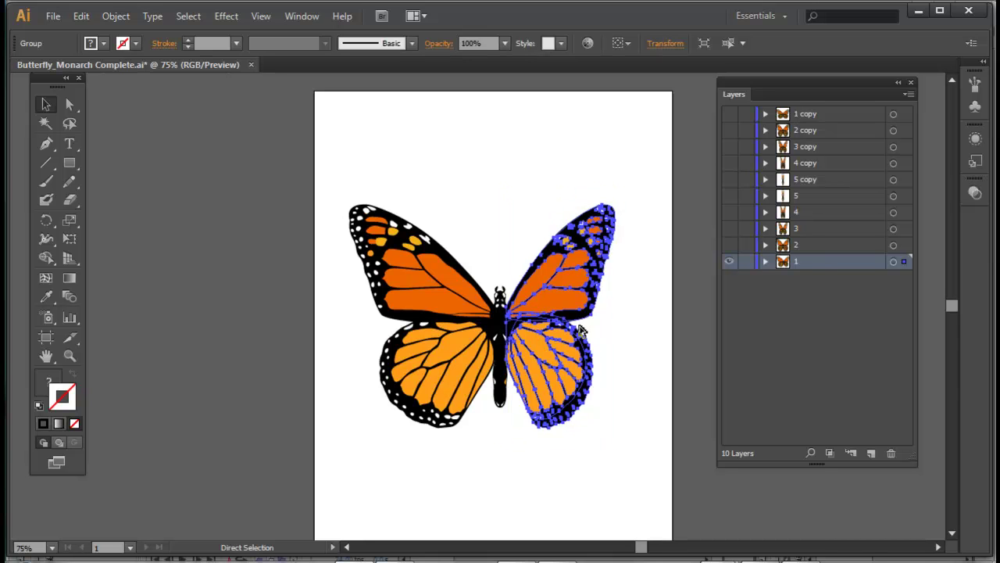
key(v)
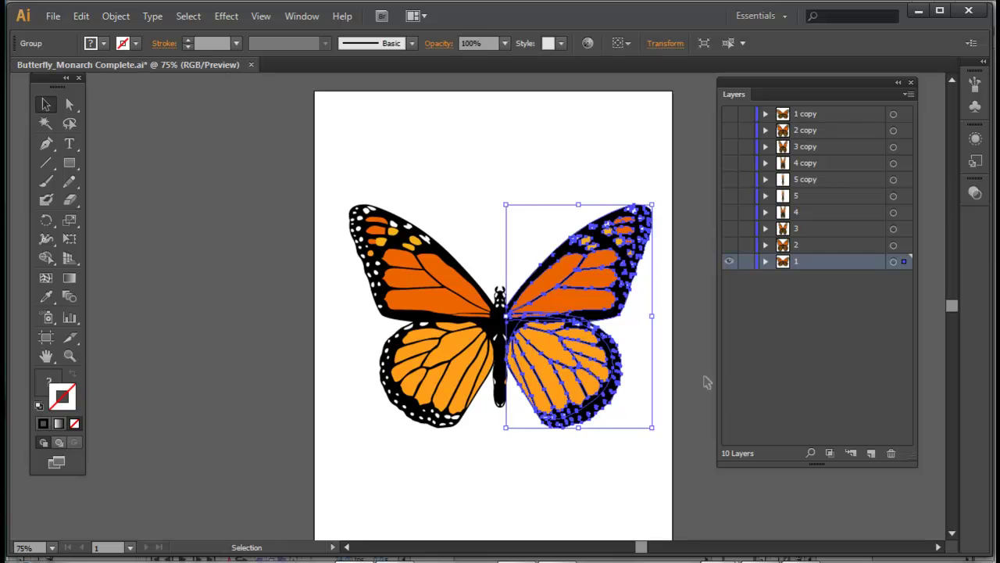
click(687, 384)
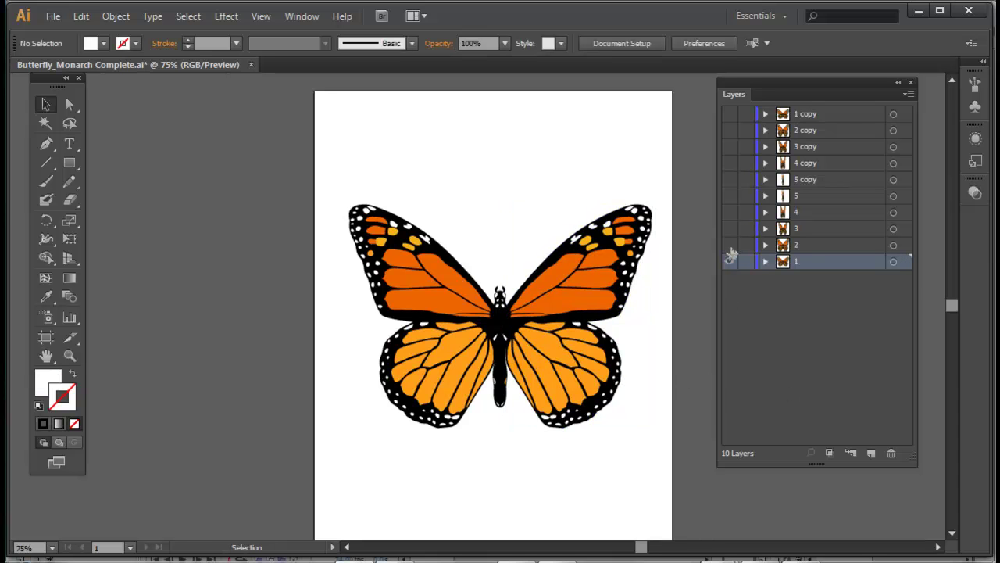
Preview the butterflies on layers 2, 3 and 4 one at a time, hiding each previous layer
click(730, 246)
click(729, 261)
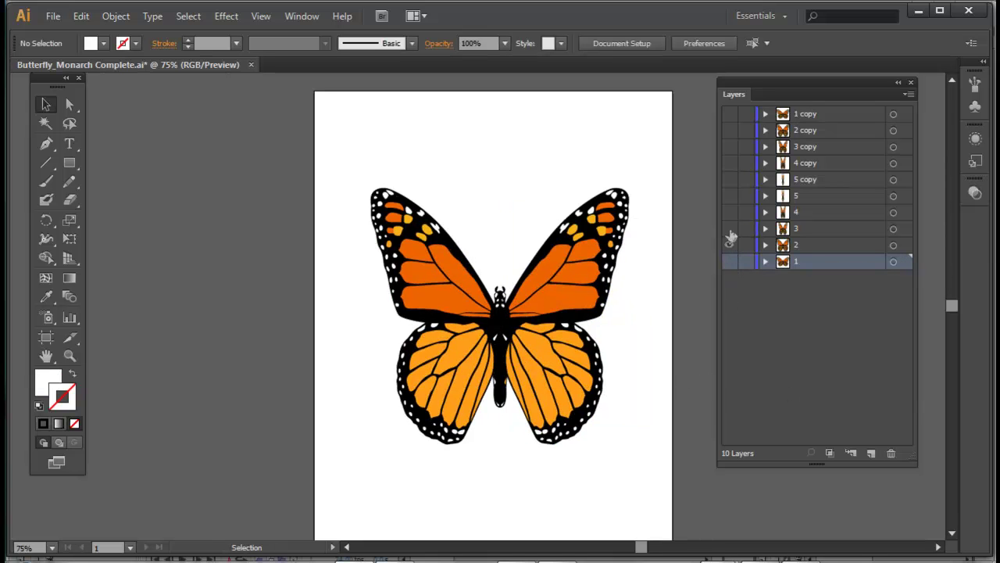
click(730, 228)
click(730, 244)
click(730, 214)
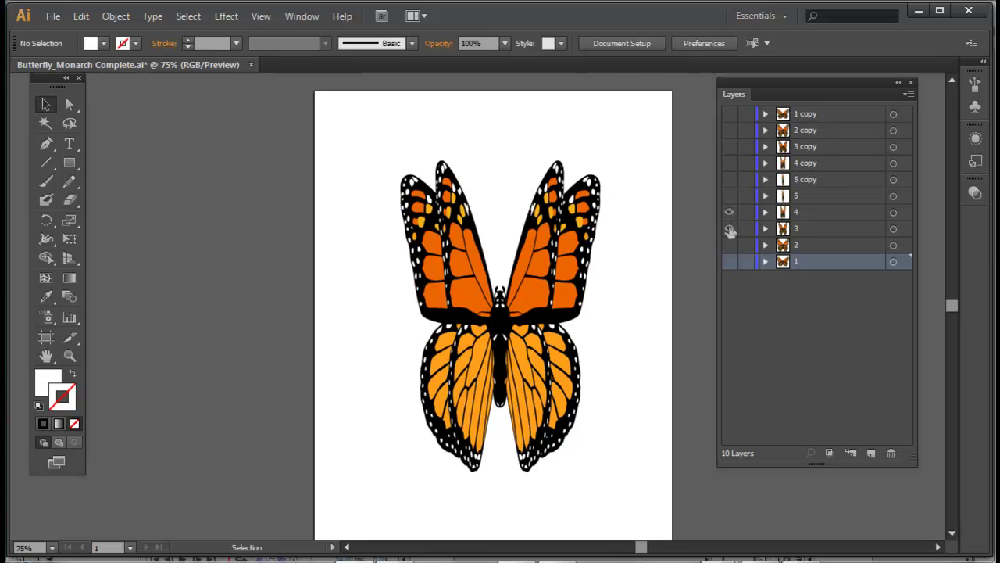
click(730, 229)
Turn on layer 5, all five copy layers and the remaining lower layers so all ten show
click(730, 196)
click(730, 179)
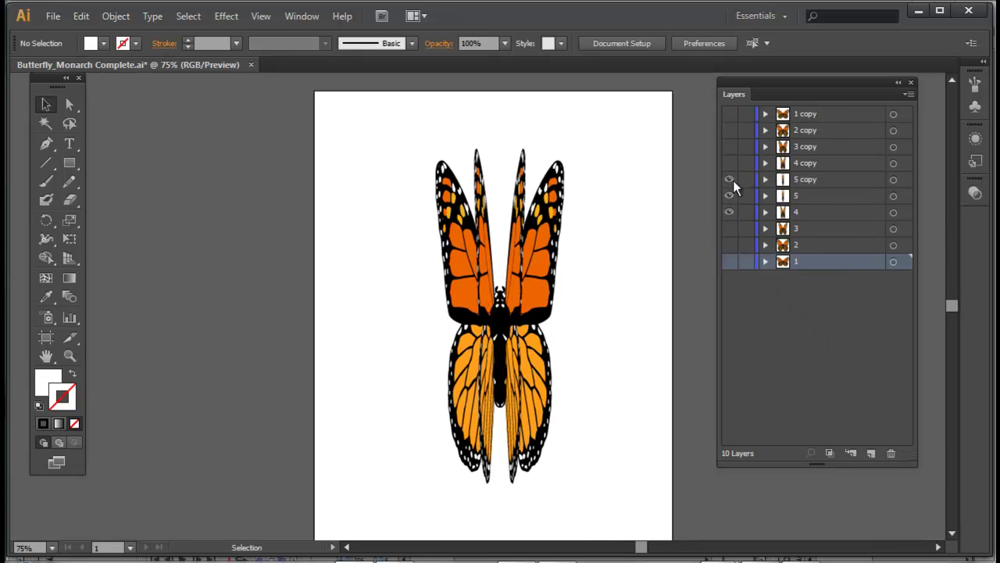
click(730, 162)
click(730, 146)
click(730, 130)
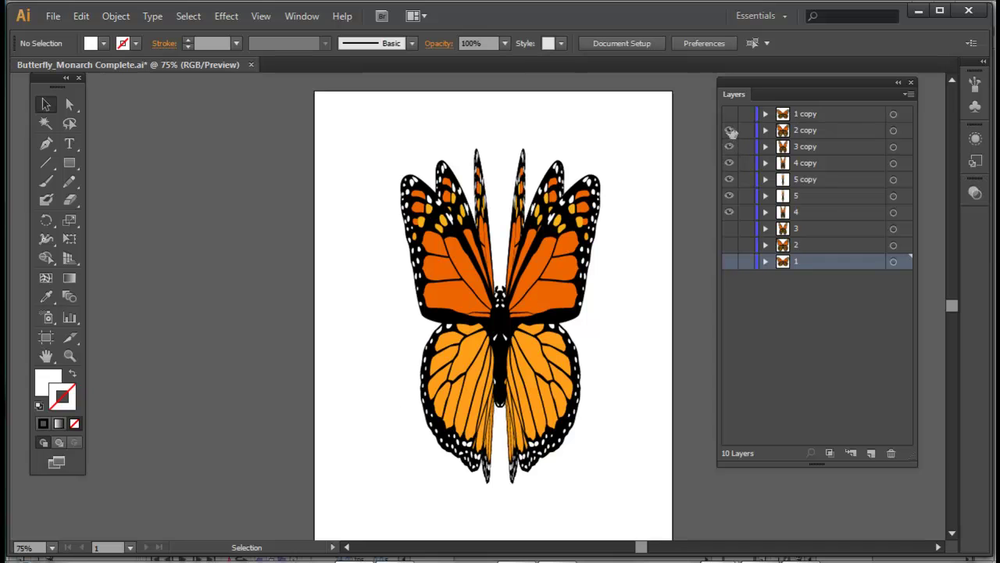
click(730, 114)
click(728, 261)
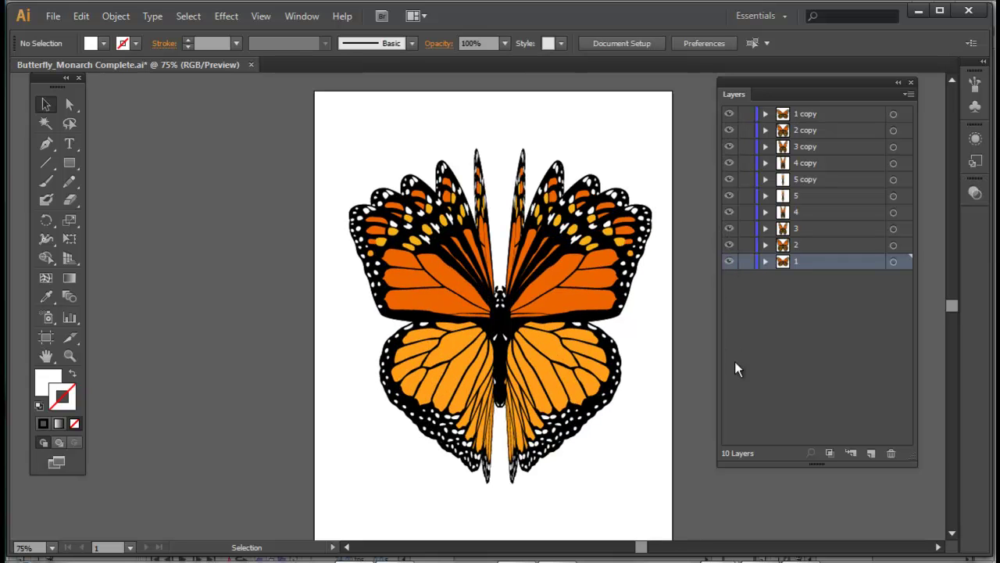
click(802, 313)
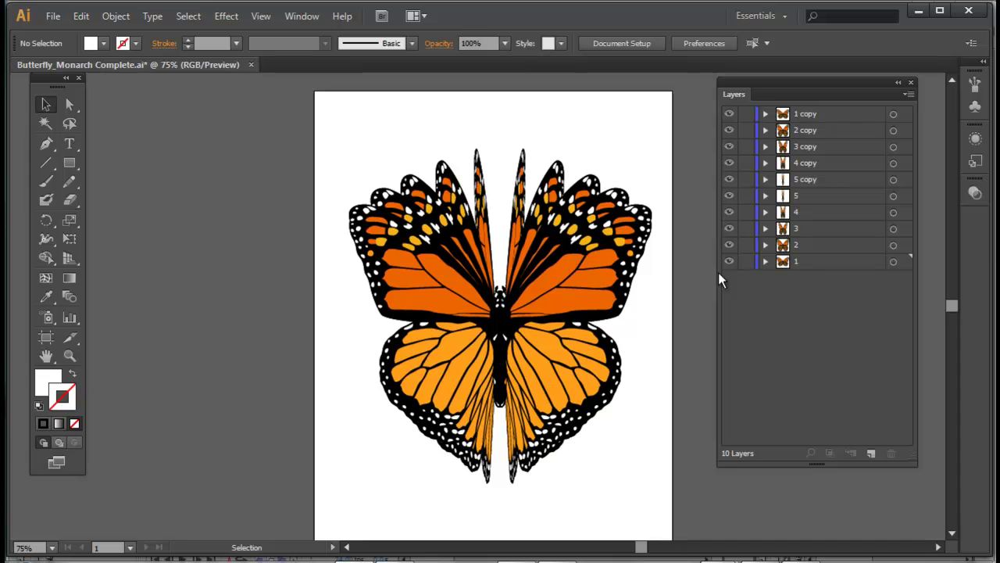
click(53, 17)
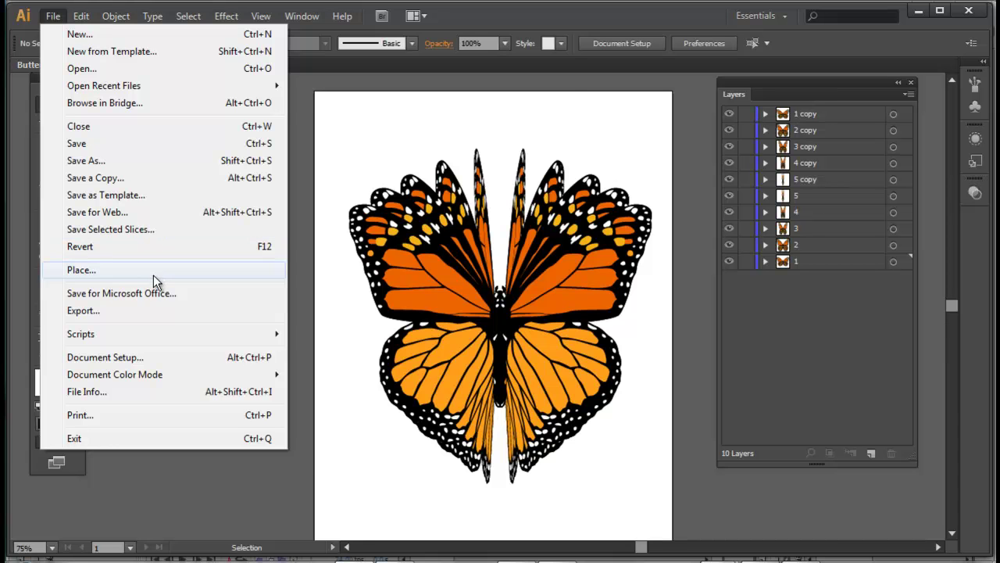
Export the artwork as Butterfly_Monarch Complete.swf in Flash (*.SWF) format, replacing the existing file
click(145, 309)
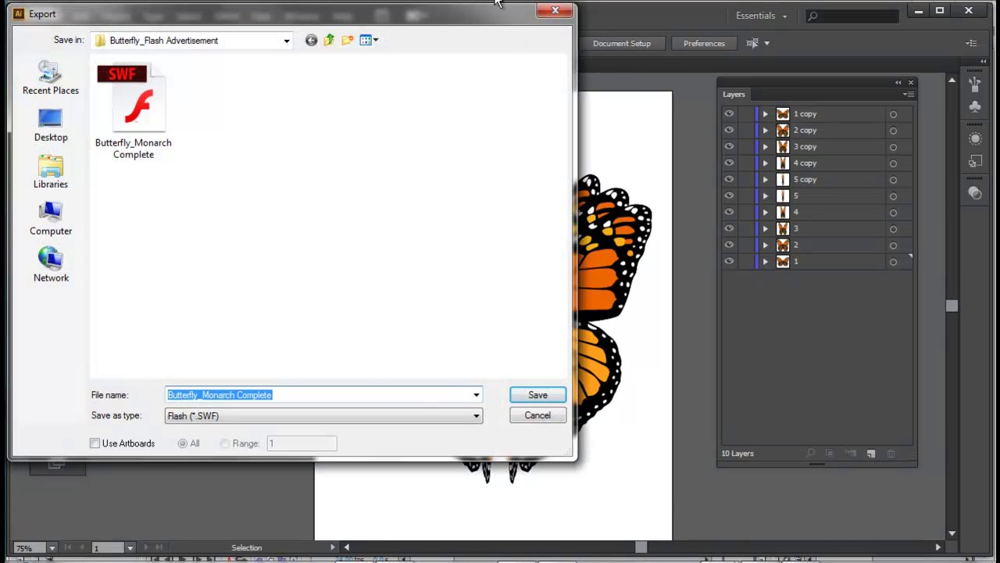
drag(436, 10, 692, 43)
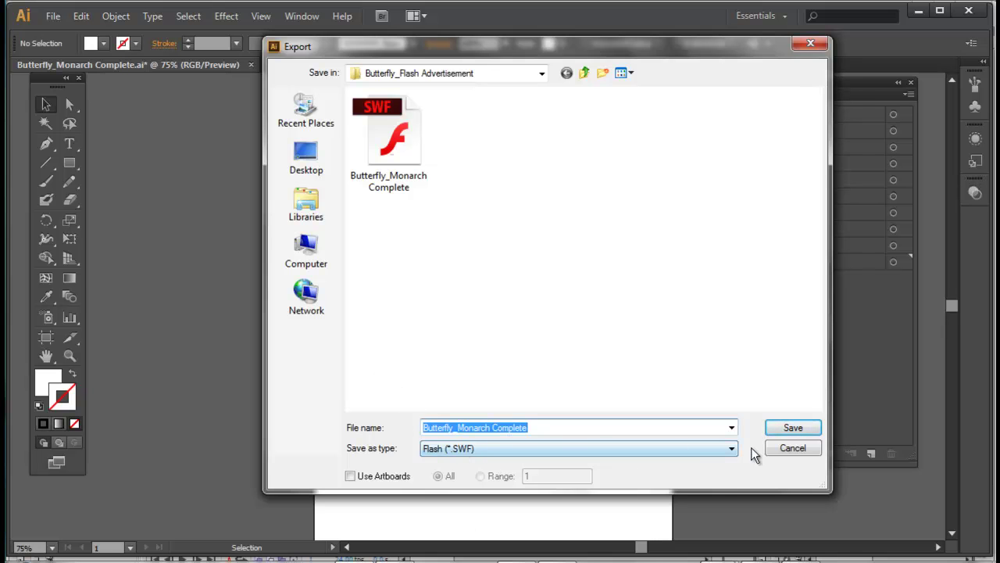
click(731, 452)
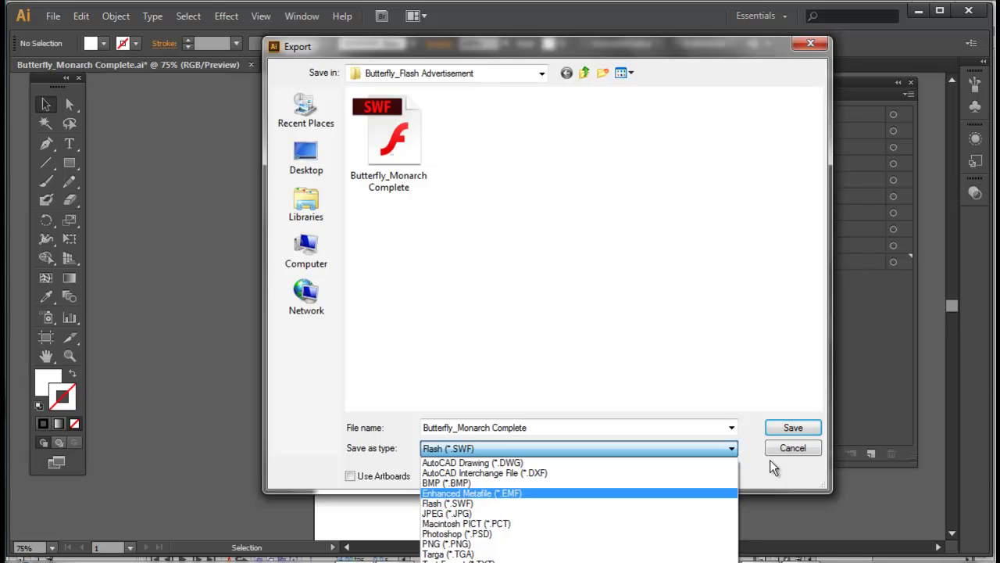
click(745, 399)
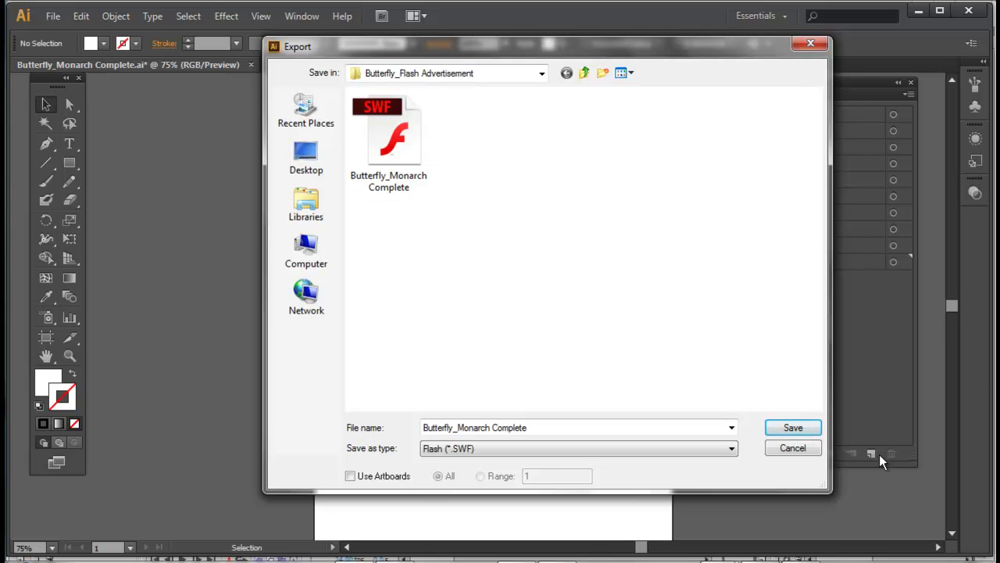
click(780, 431)
click(779, 431)
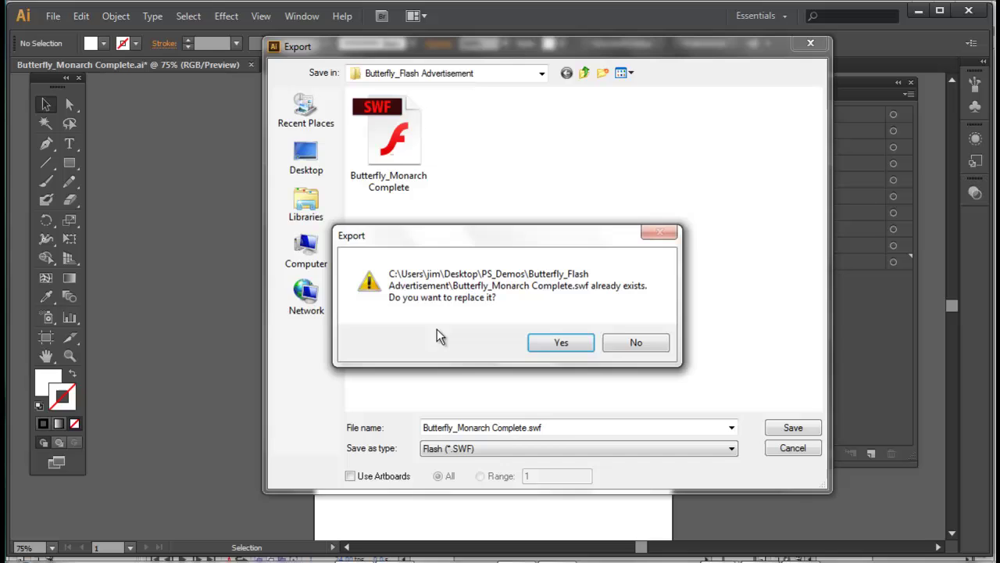
click(550, 341)
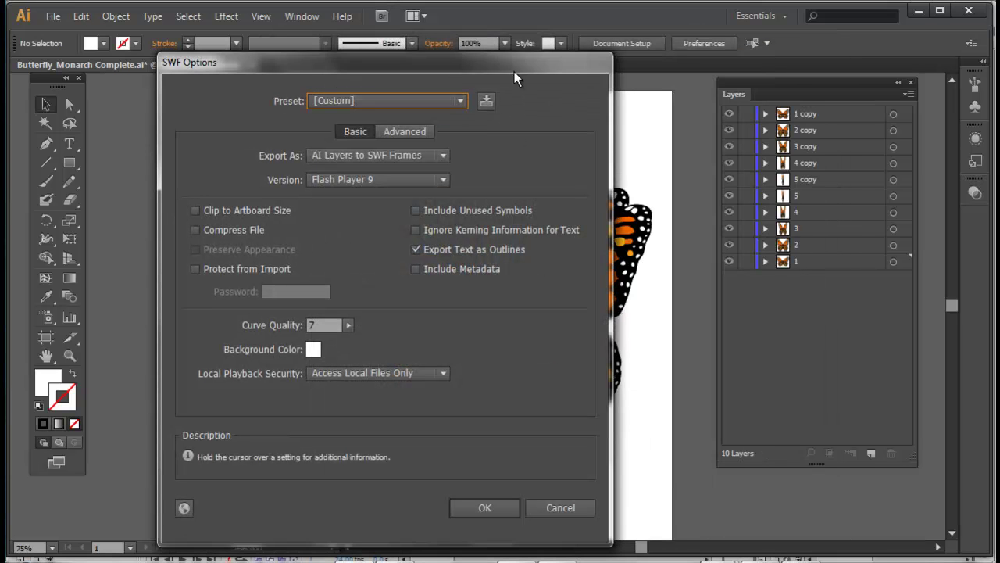
Confirm the SWF Options export mode is AI Layers to SWF Frames, then cancel the dialog
drag(522, 71, 657, 23)
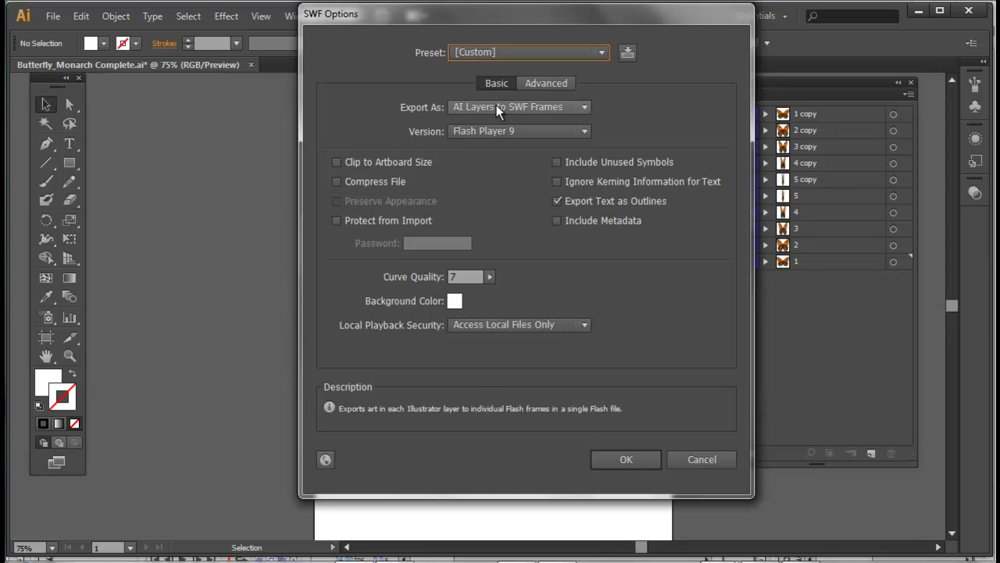
click(586, 110)
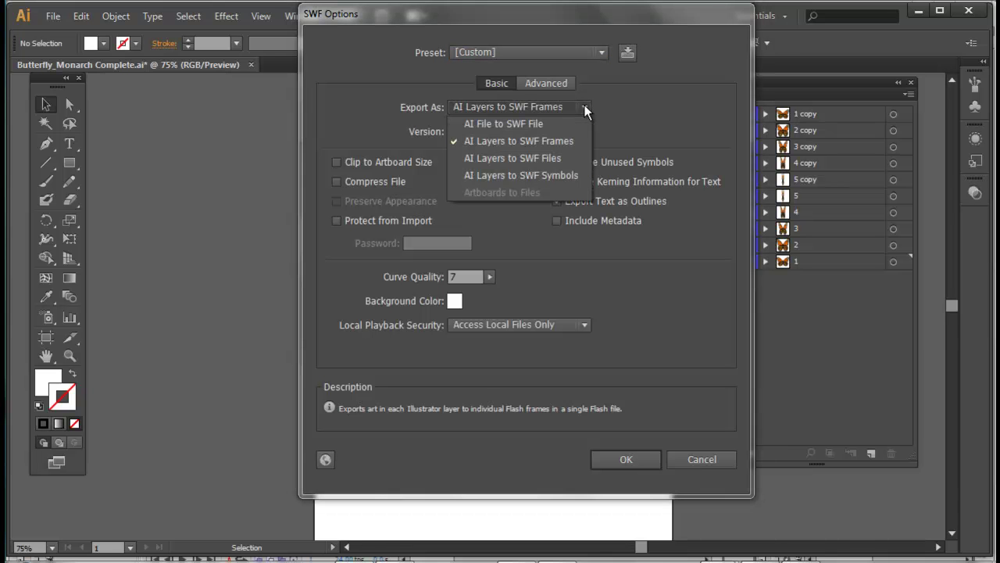
click(567, 142)
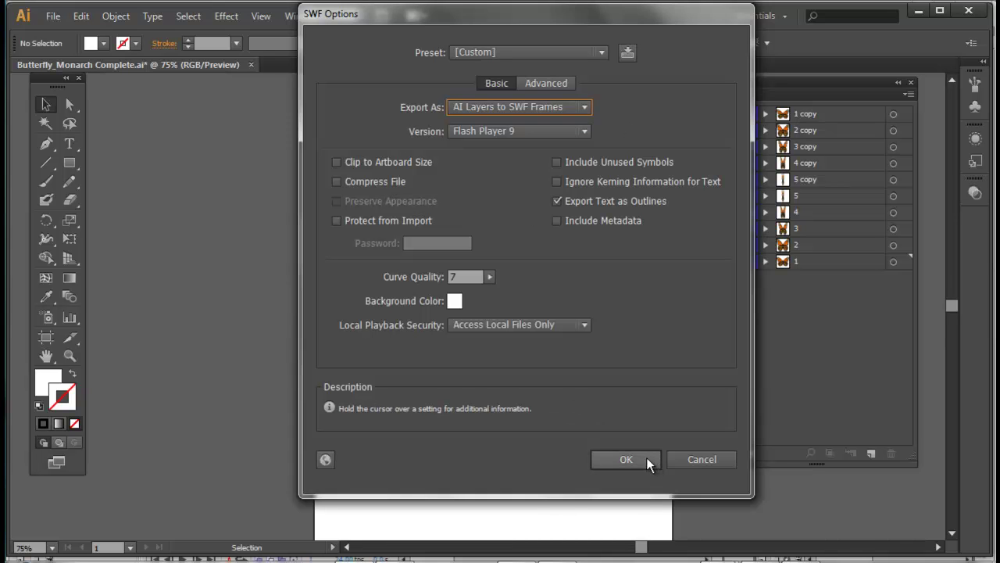
click(701, 459)
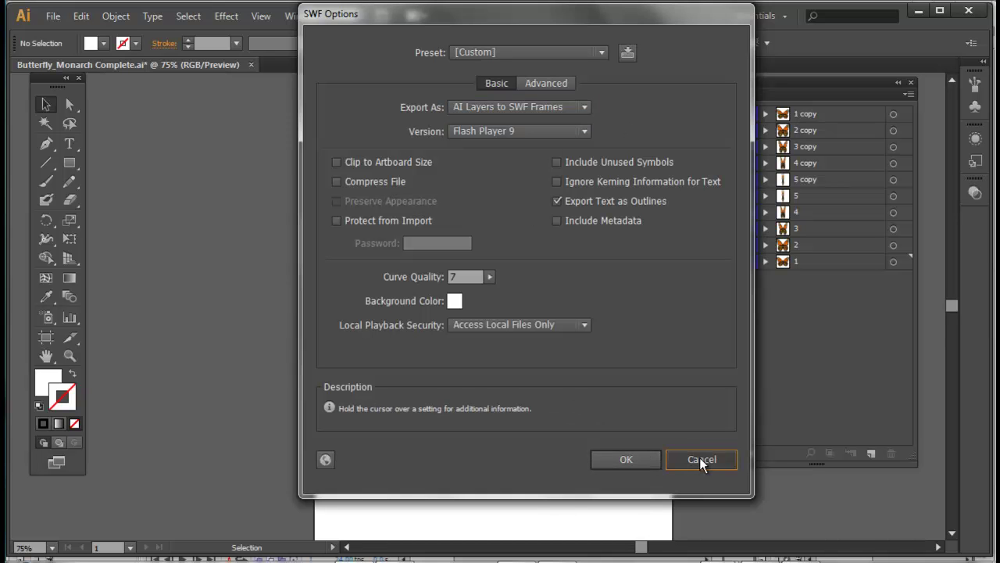
click(701, 460)
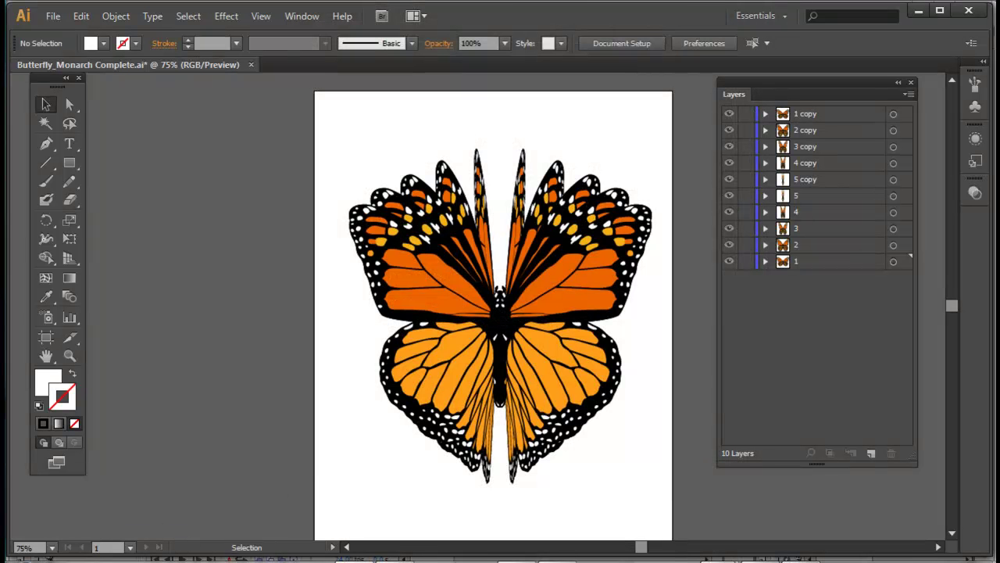
Browse from the Desktop into PS_Demos > Butterfly_Flash Advertisement and select the Butterfly_Monarch Complete SWF
key(super)
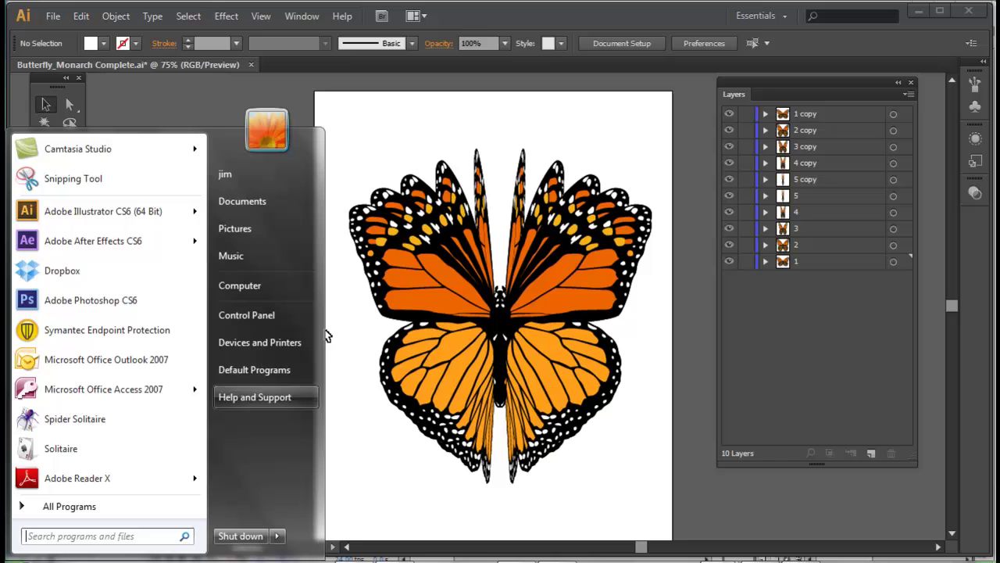
click(229, 170)
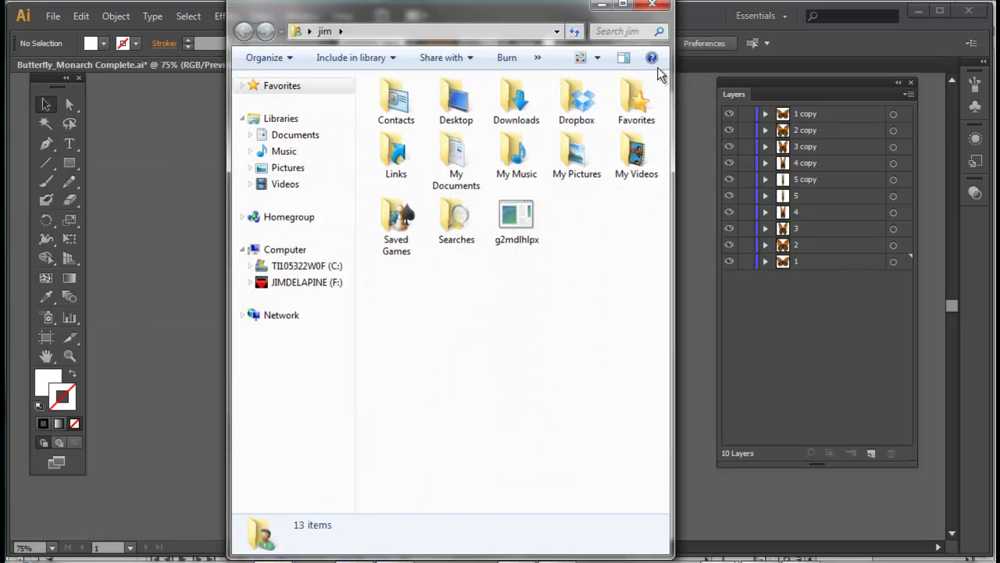
click(553, 32)
click(521, 40)
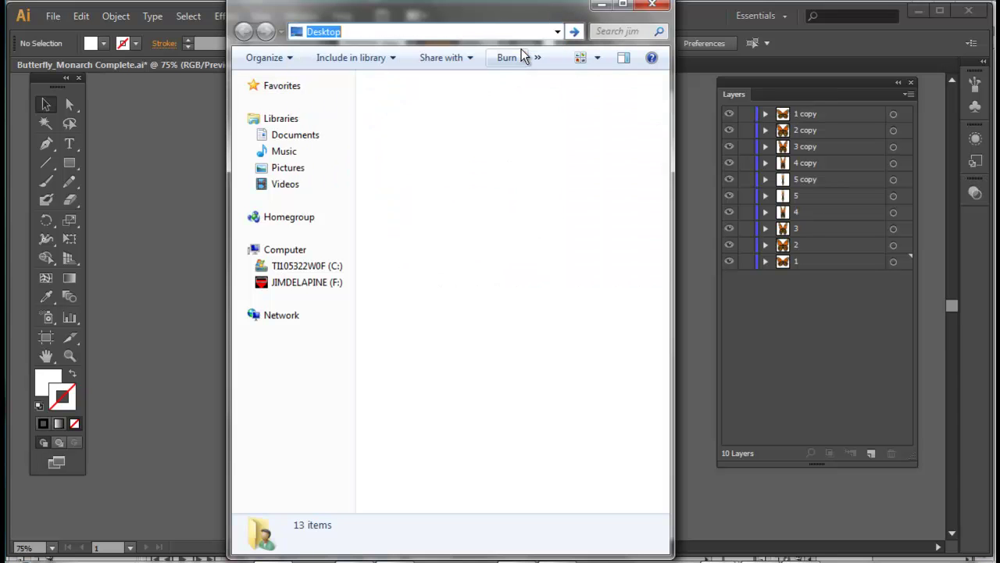
click(566, 301)
scroll(566, 302, down, 5)
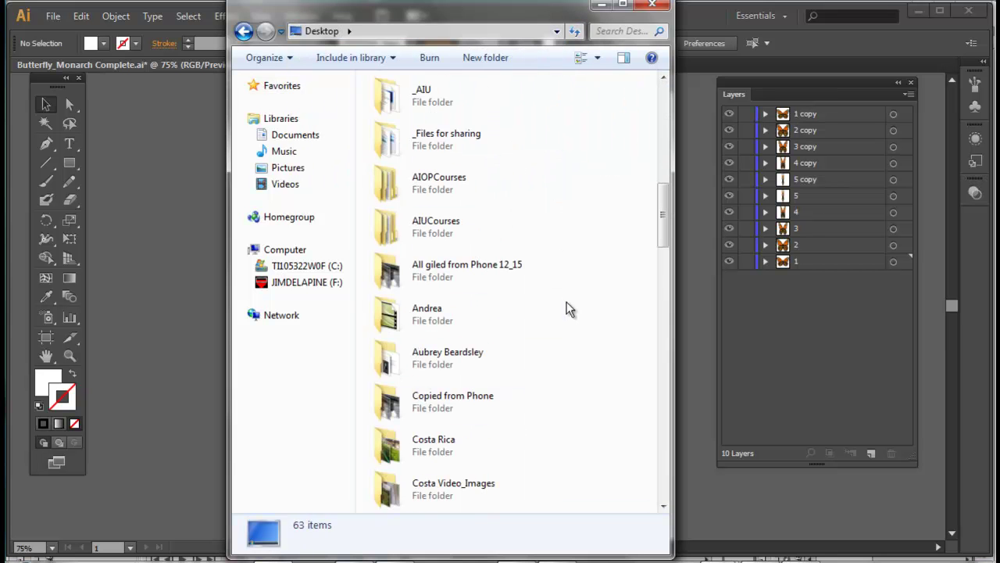
scroll(568, 309, down, 6)
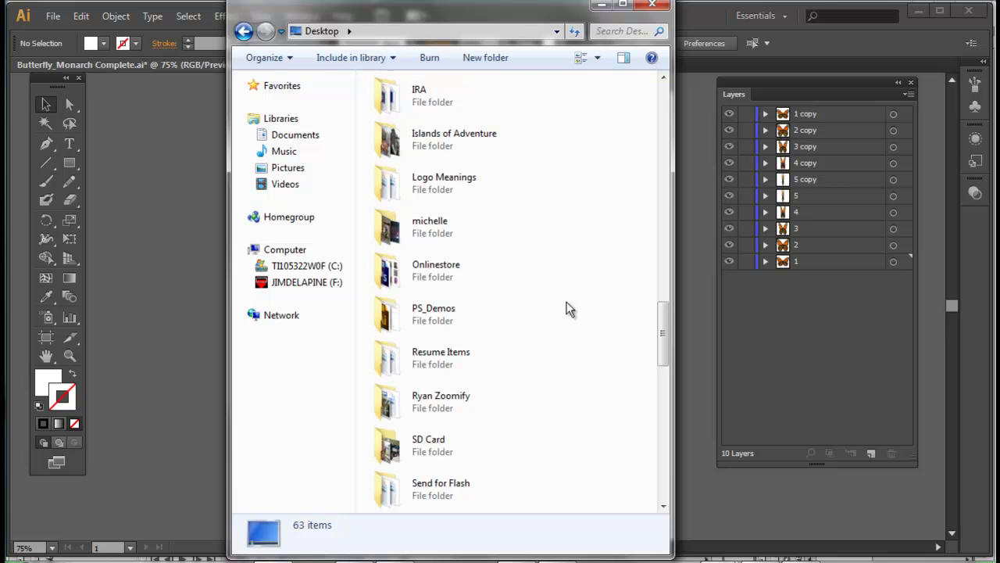
double_click(382, 311)
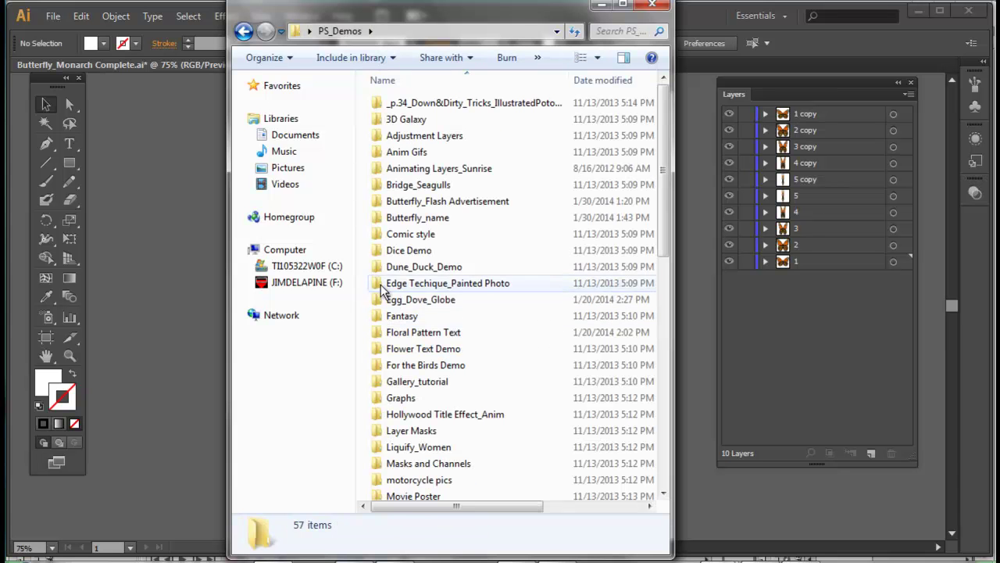
double_click(381, 201)
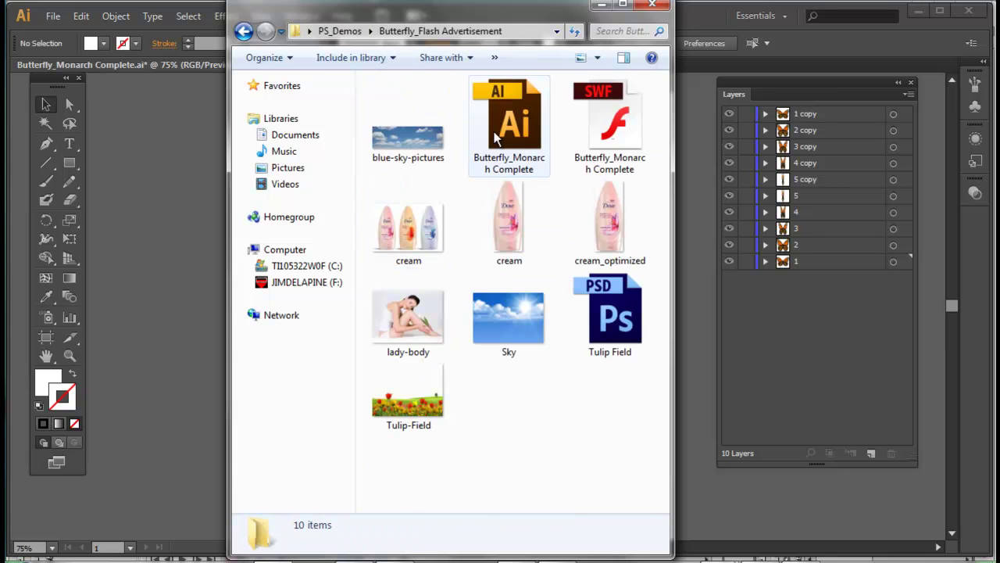
click(625, 138)
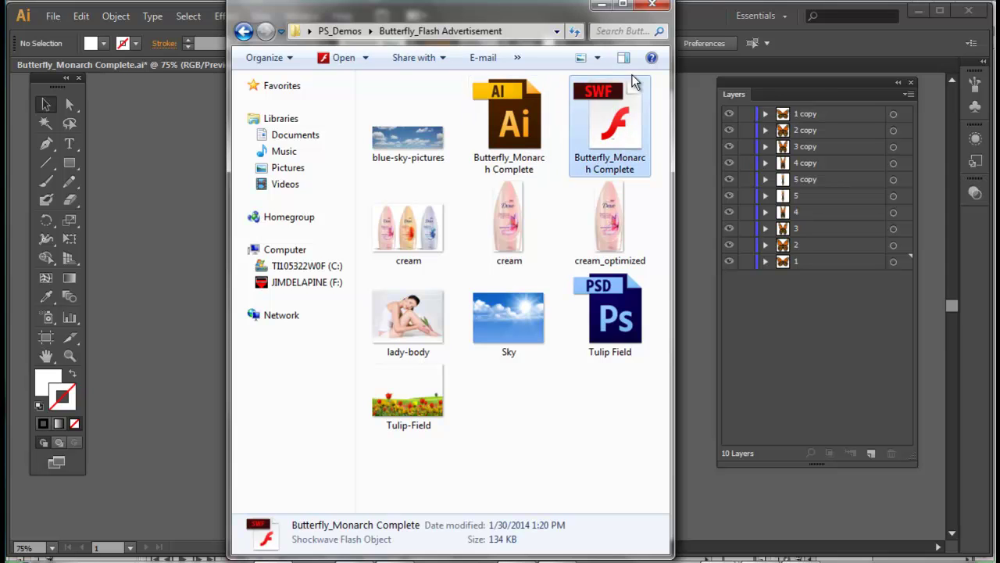
Play Butterfly_Monarch Complete.swf in Flash Player, then close the player and the Explorer window
double_click(609, 107)
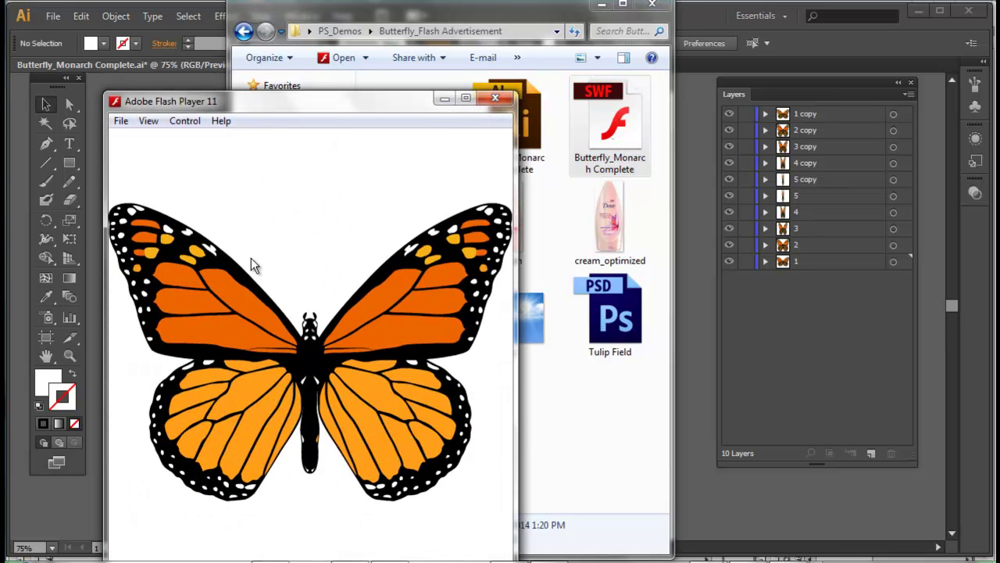
key(alt+F4)
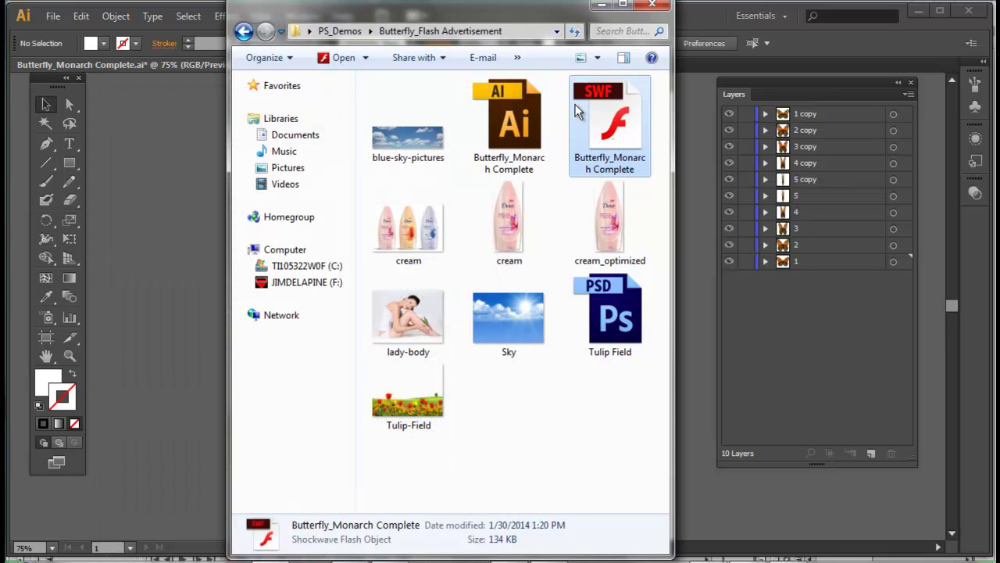
double_click(600, 122)
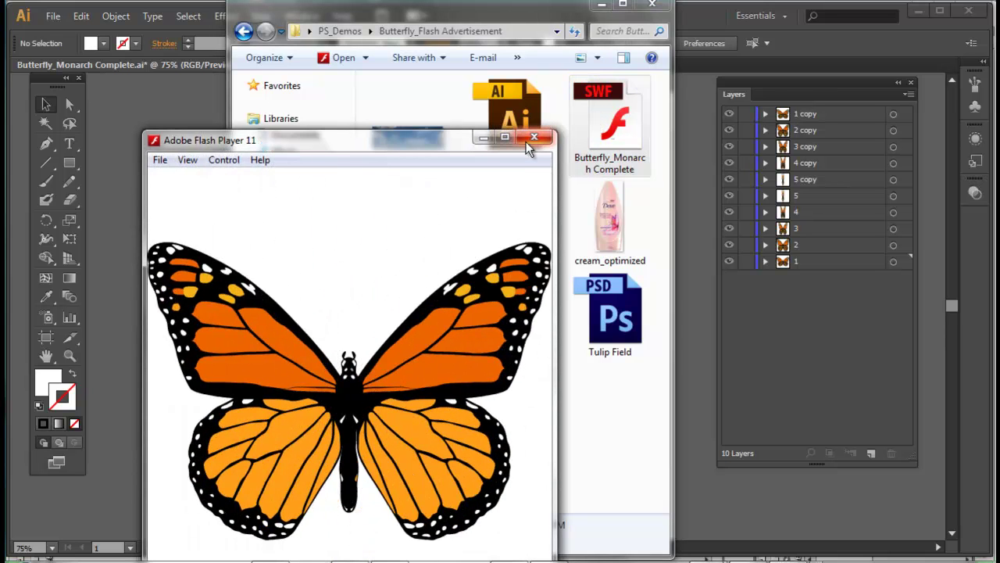
drag(430, 144, 406, 35)
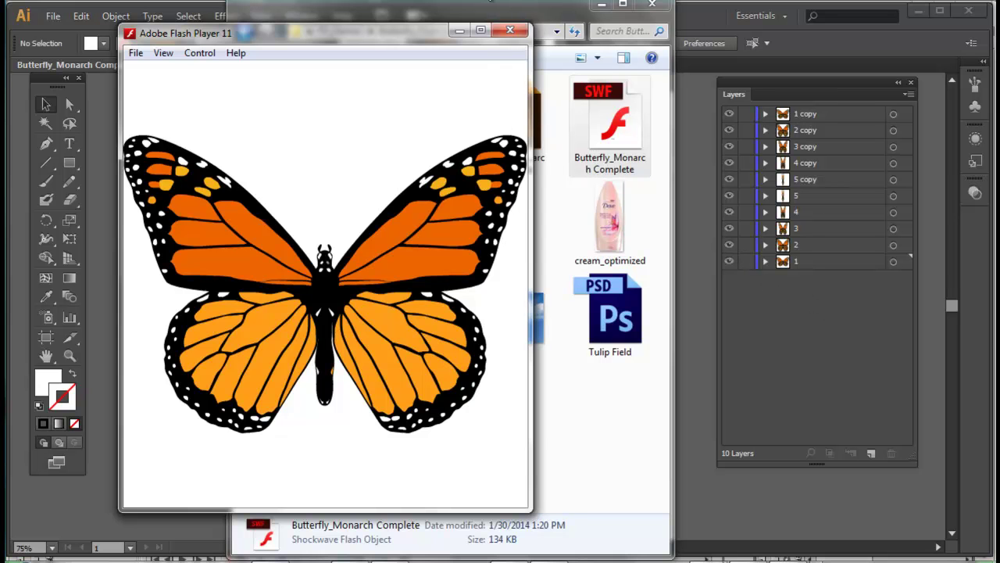
click(509, 31)
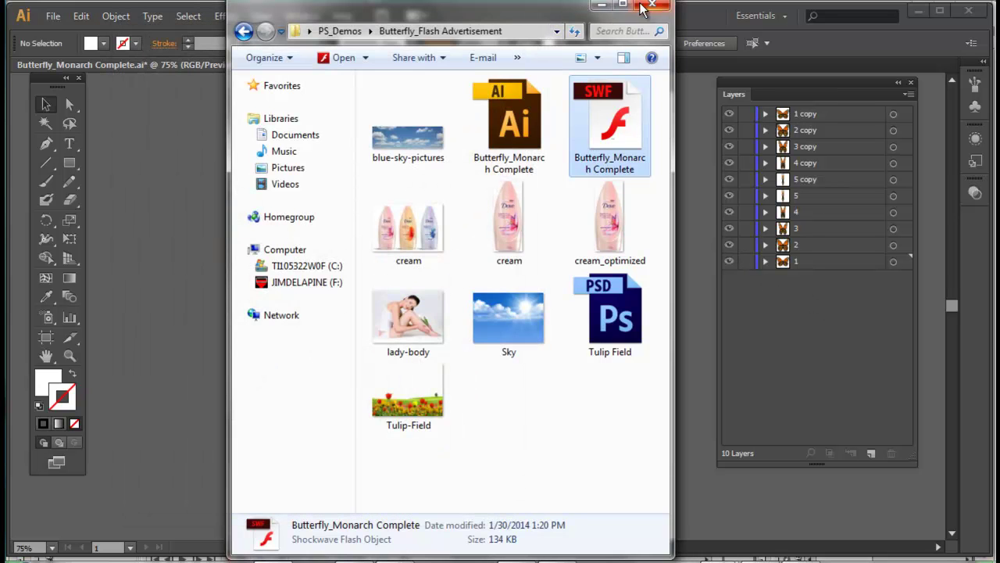
click(643, 6)
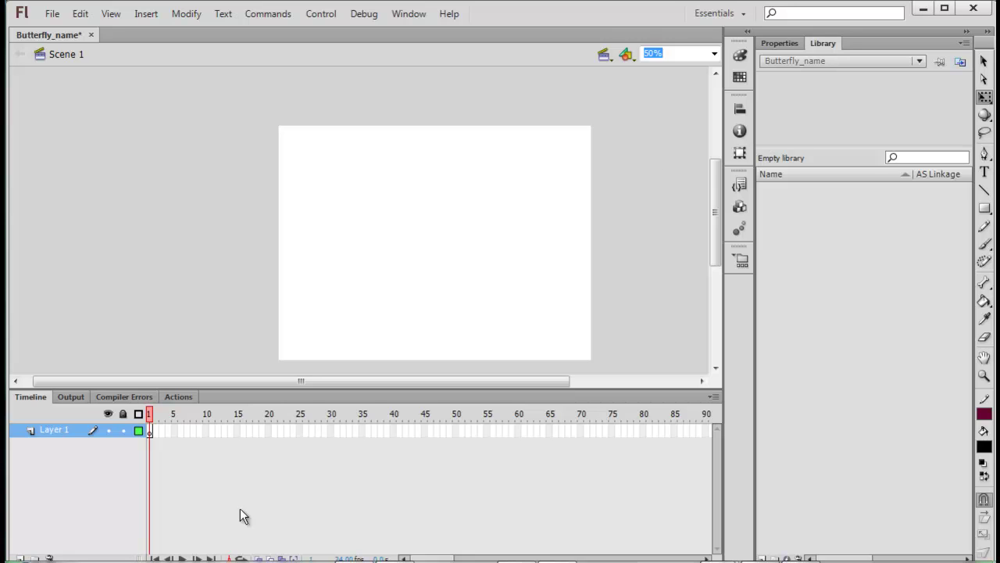
Drag the timeline divider down in Butterfly_name to shrink the timeline and enlarge the stage
drag(607, 388, 605, 437)
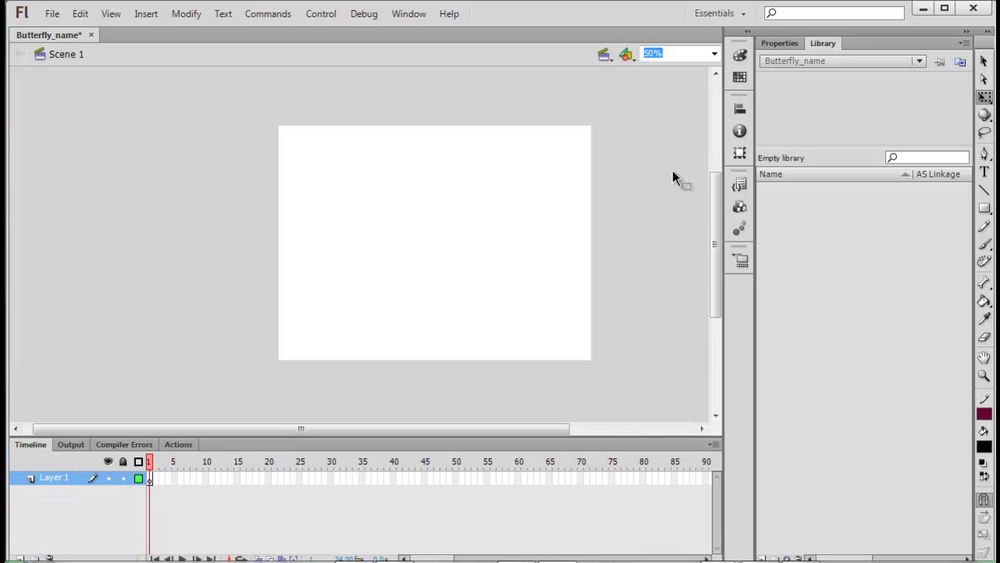
drag(451, 427, 483, 430)
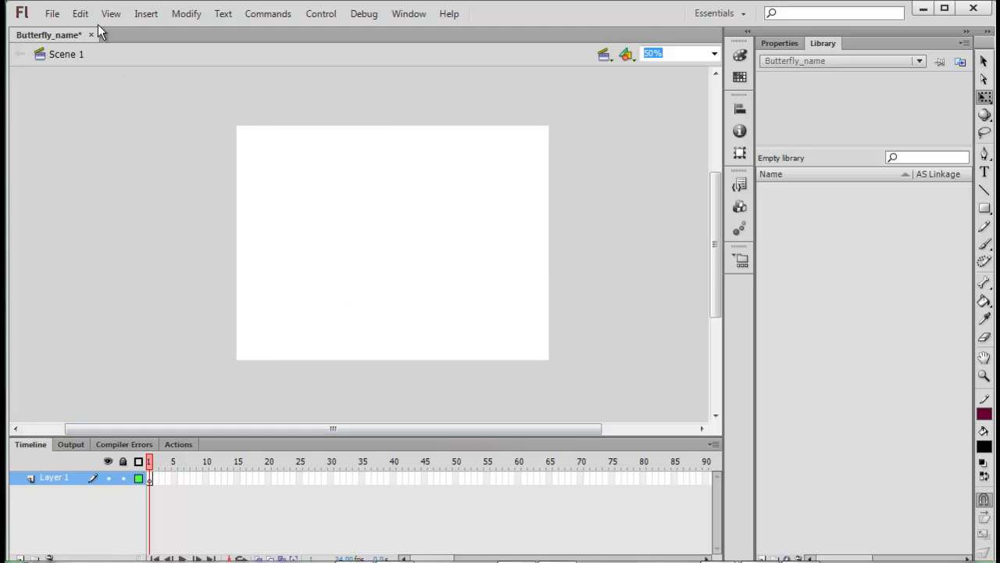
Import Butterfly_Monarch Complete.swf into the library with File > Import > Import to Library
click(52, 14)
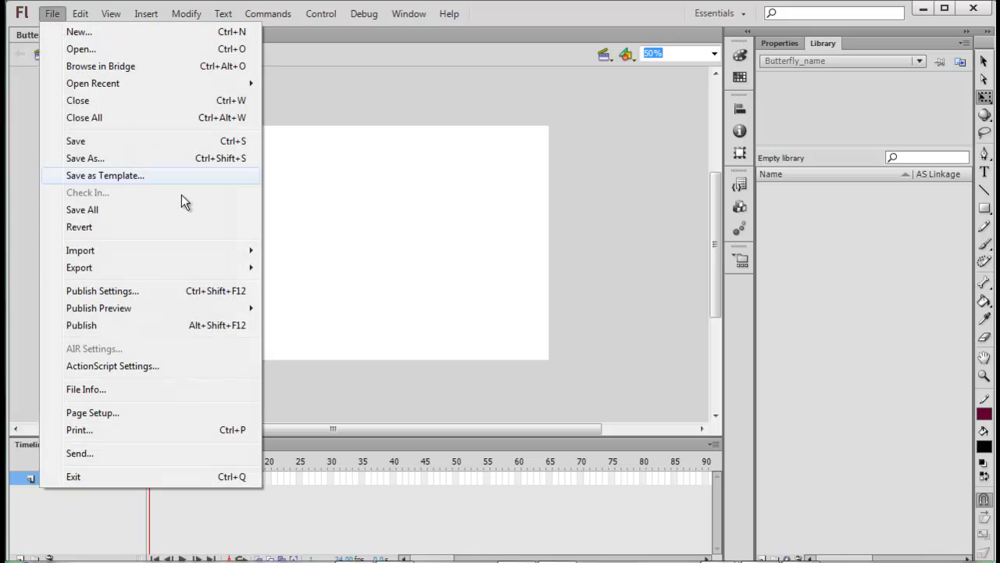
mouse_move(179, 252)
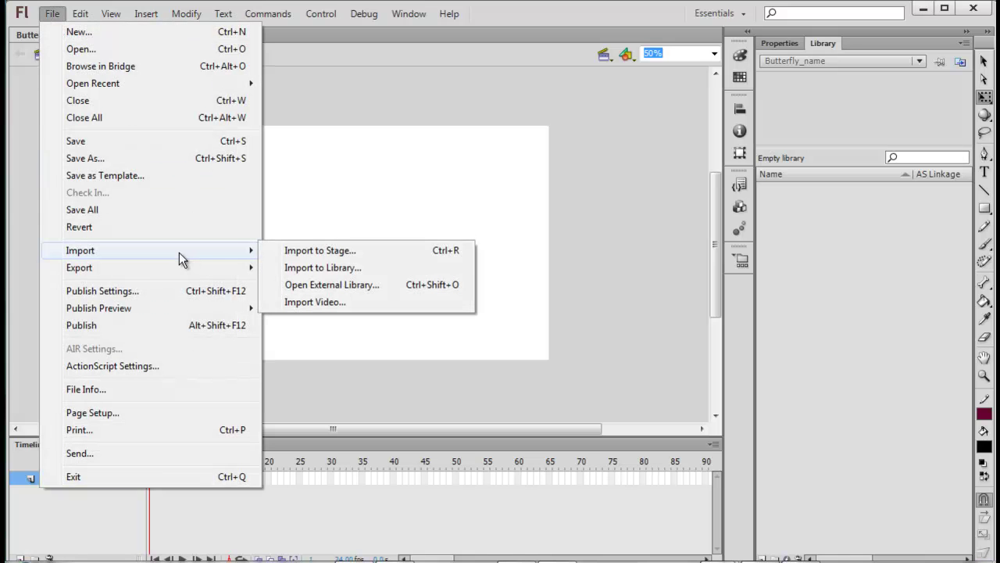
click(318, 267)
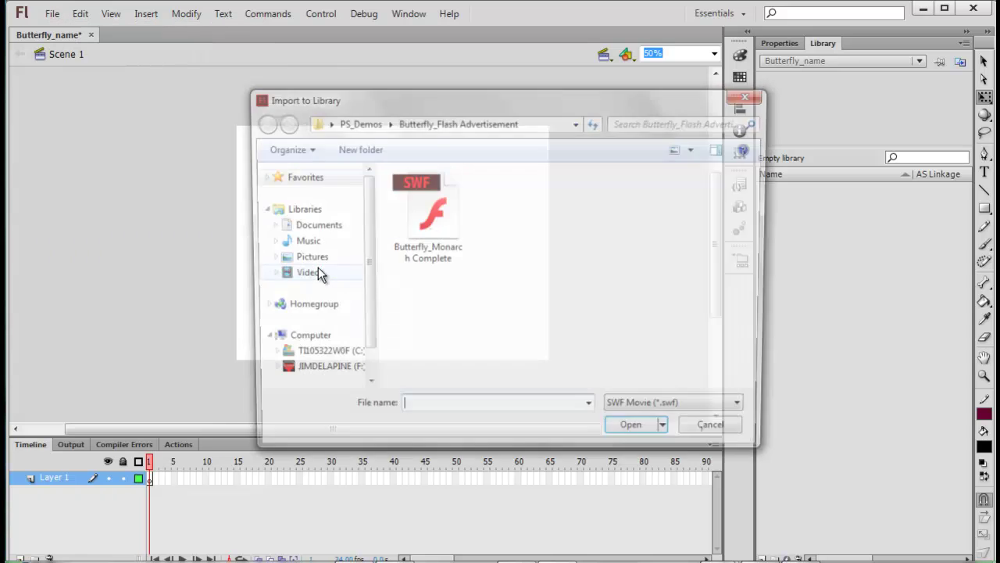
drag(543, 103, 416, 71)
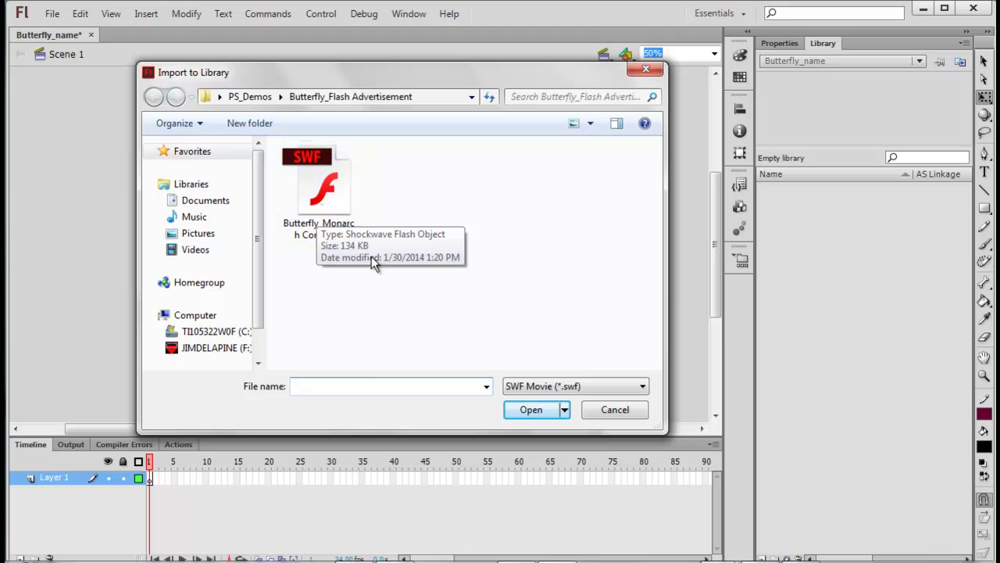
click(312, 180)
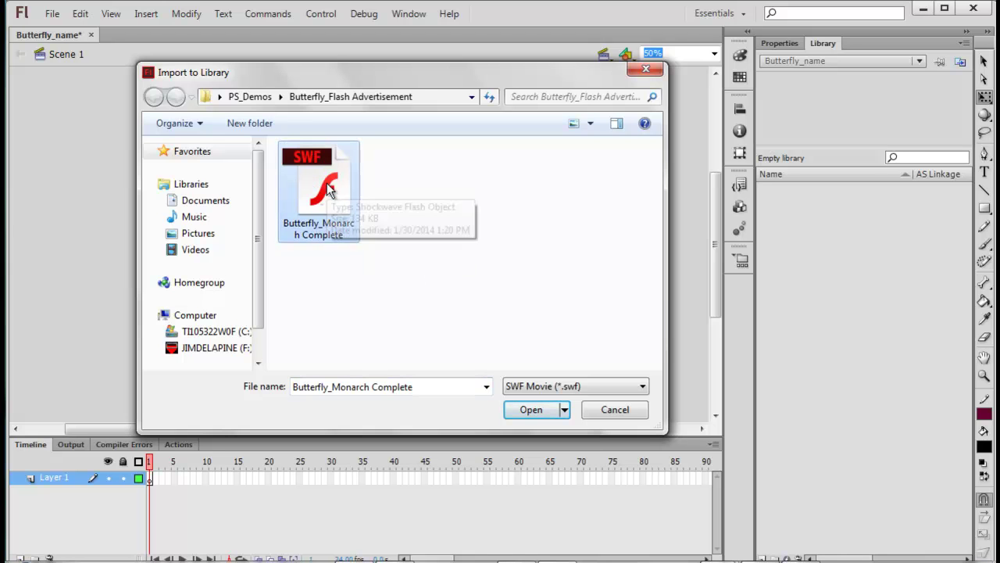
double_click(316, 180)
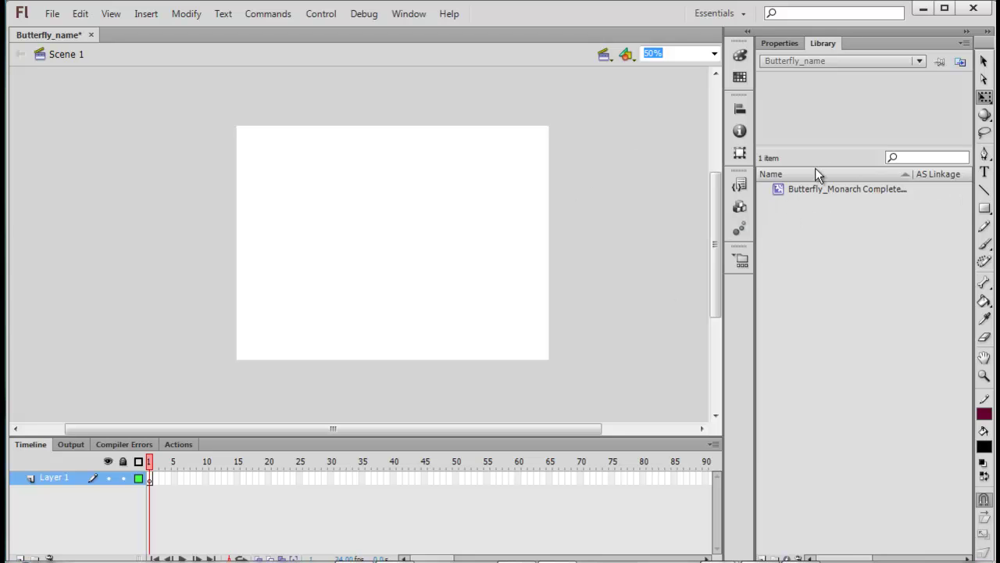
double_click(780, 190)
drag(601, 364, 414, 138)
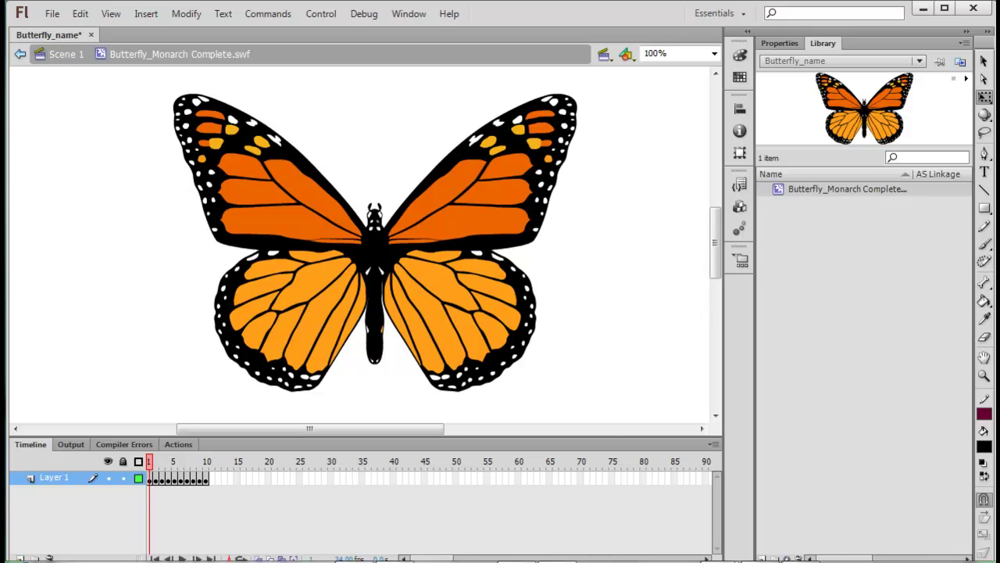
mouse_move(515, 561)
drag(152, 466, 121, 463)
key(ctrl+Return)
click(67, 56)
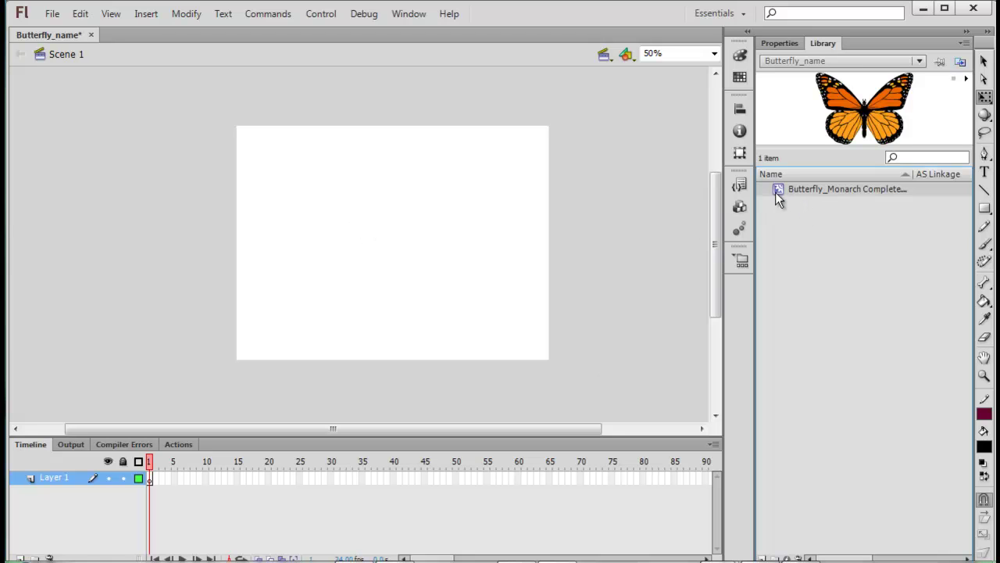
Drag the monarch butterfly symbol to the stage centre and test the movie with Ctrl+Enter
drag(779, 199, 413, 218)
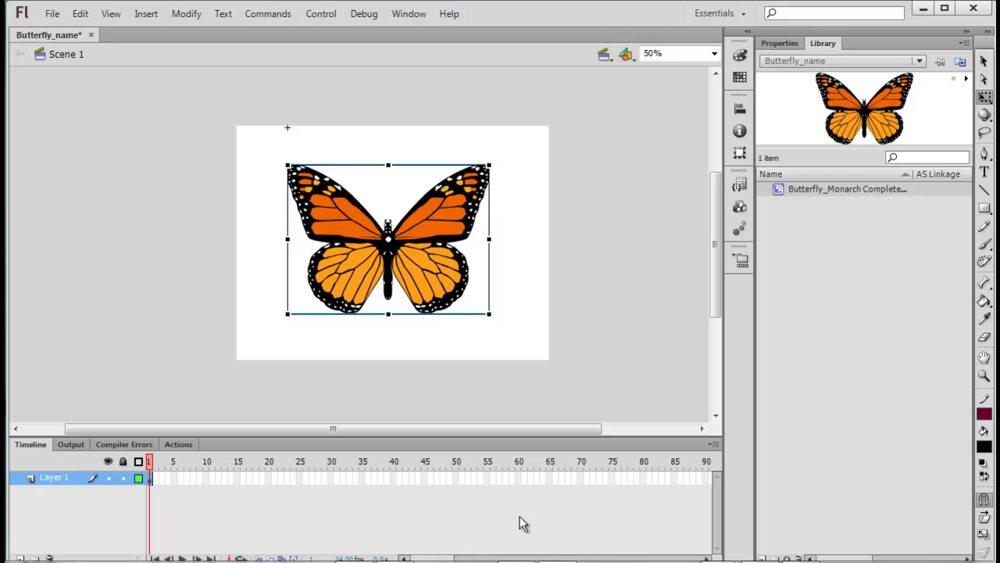
key(ctrl+Return)
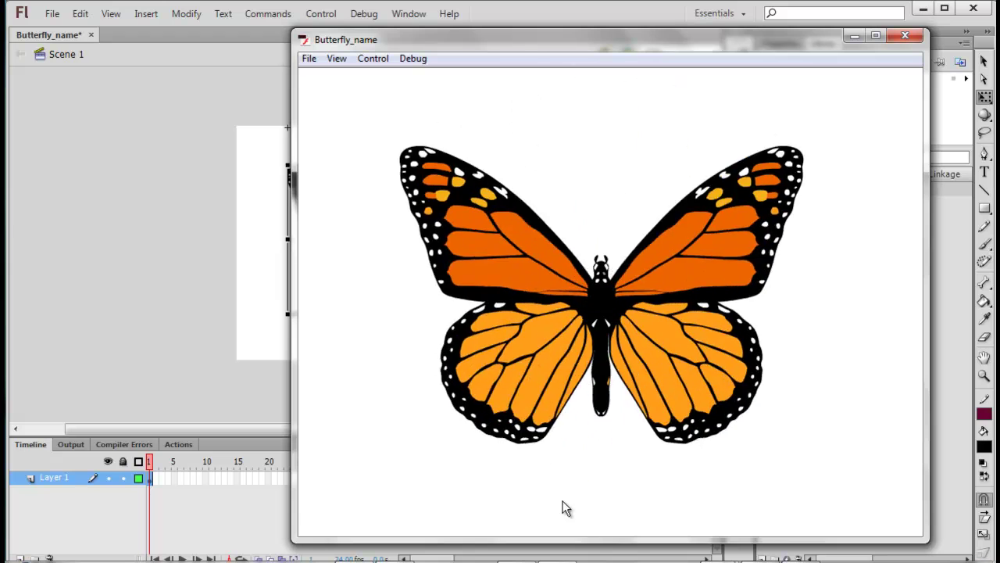
click(905, 37)
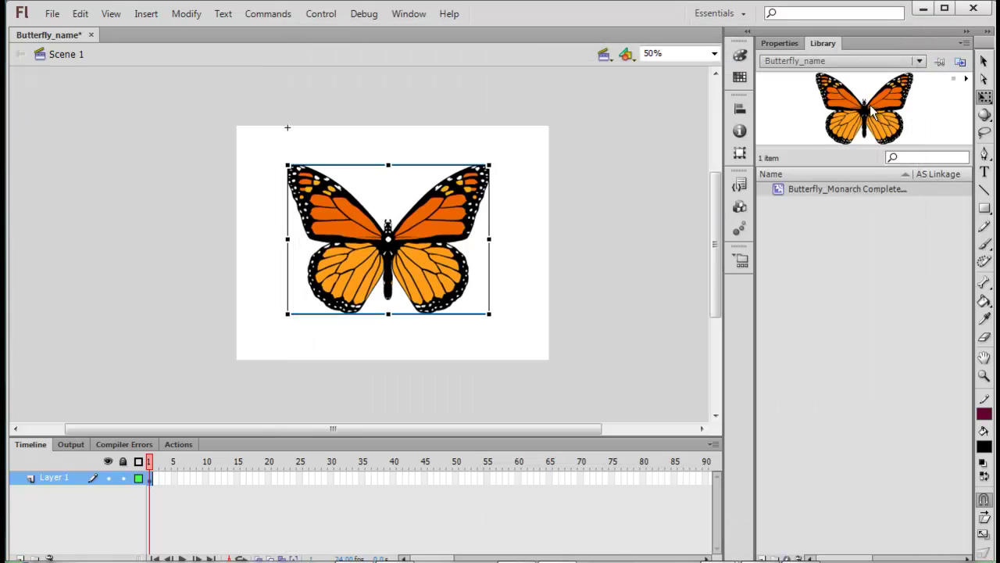
click(640, 207)
click(781, 44)
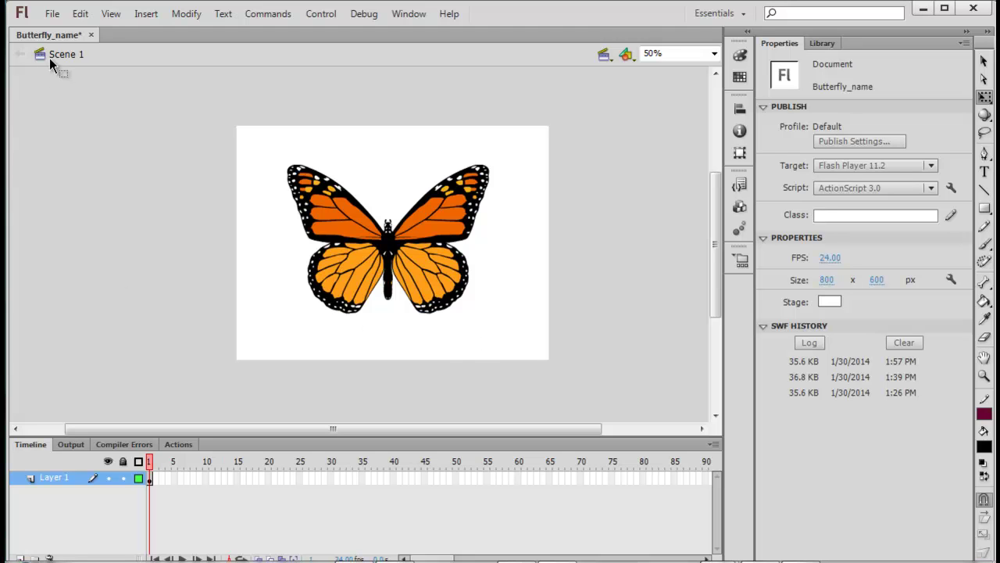
Move the butterfly just off the stage's upper-left edge and rename Layer 1 to b1
click(418, 228)
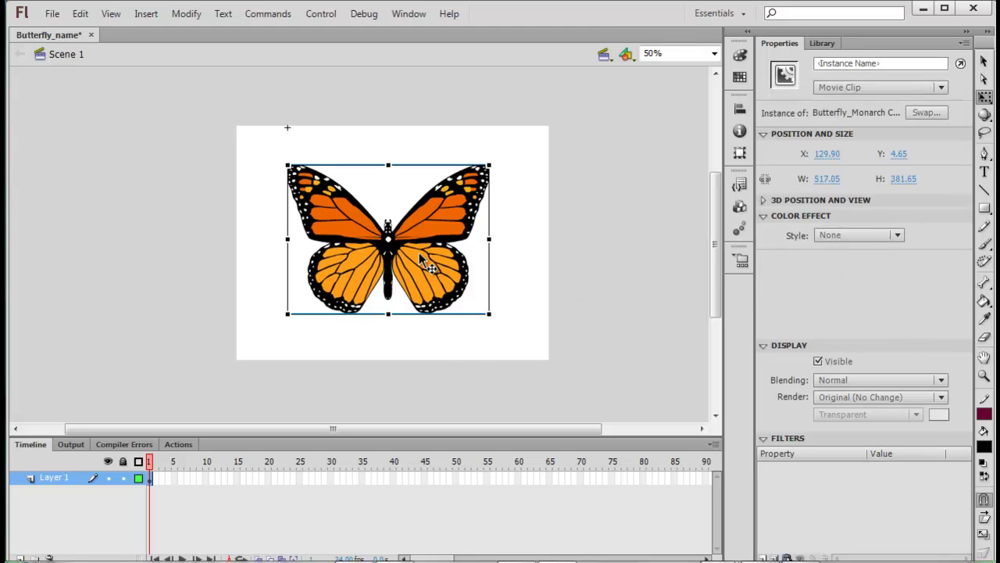
drag(435, 238, 182, 190)
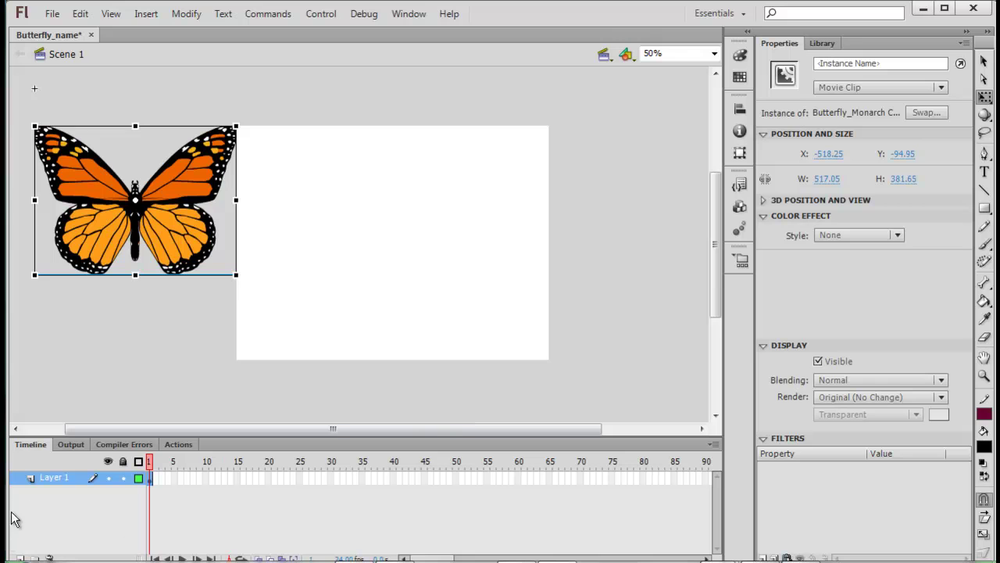
double_click(46, 477)
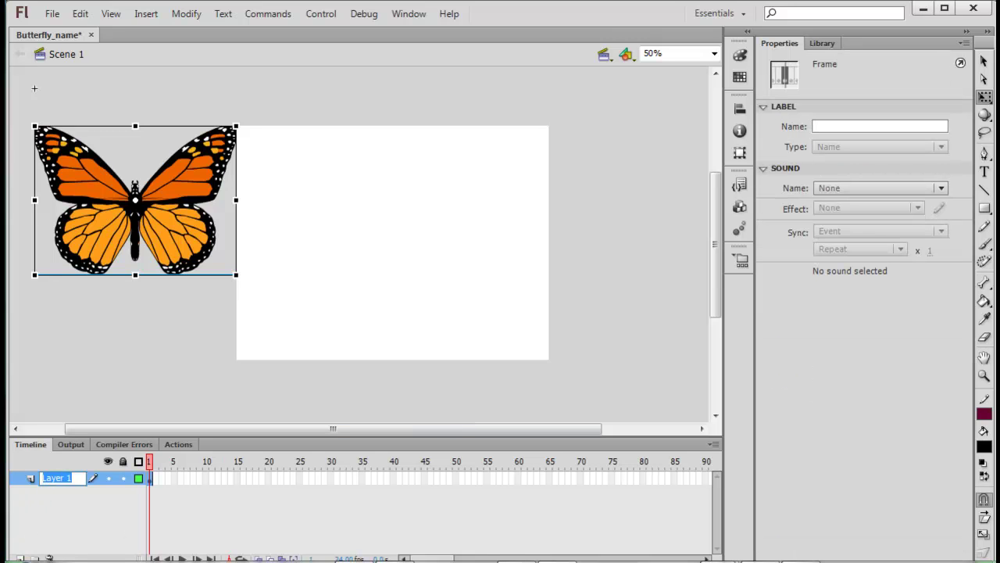
text(b)
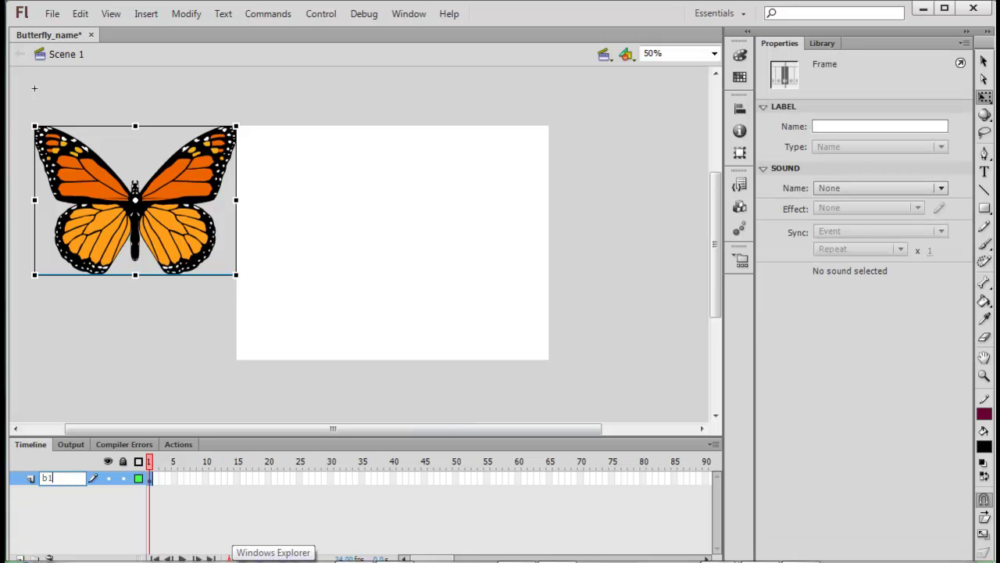
text(1)
click(348, 509)
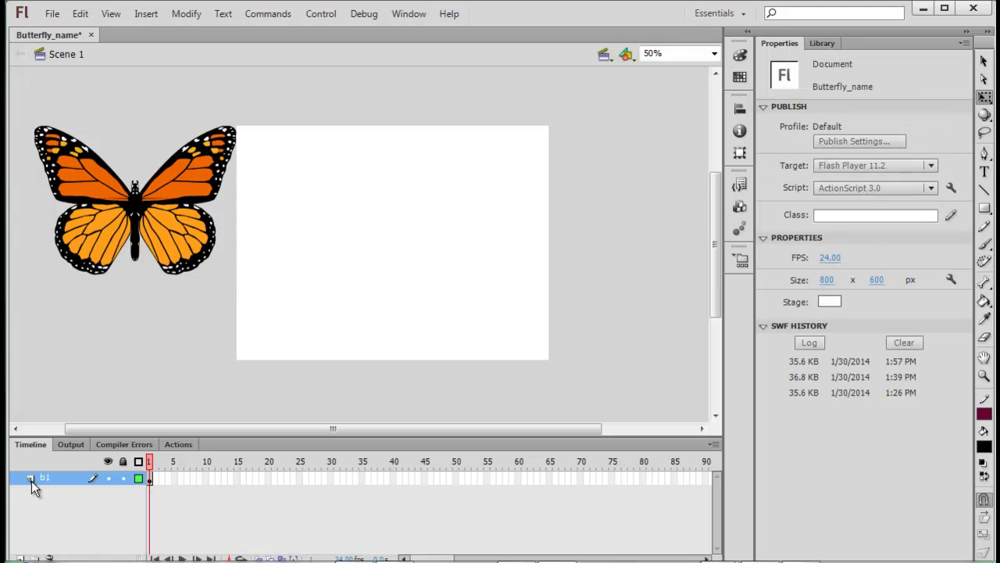
click(12, 560)
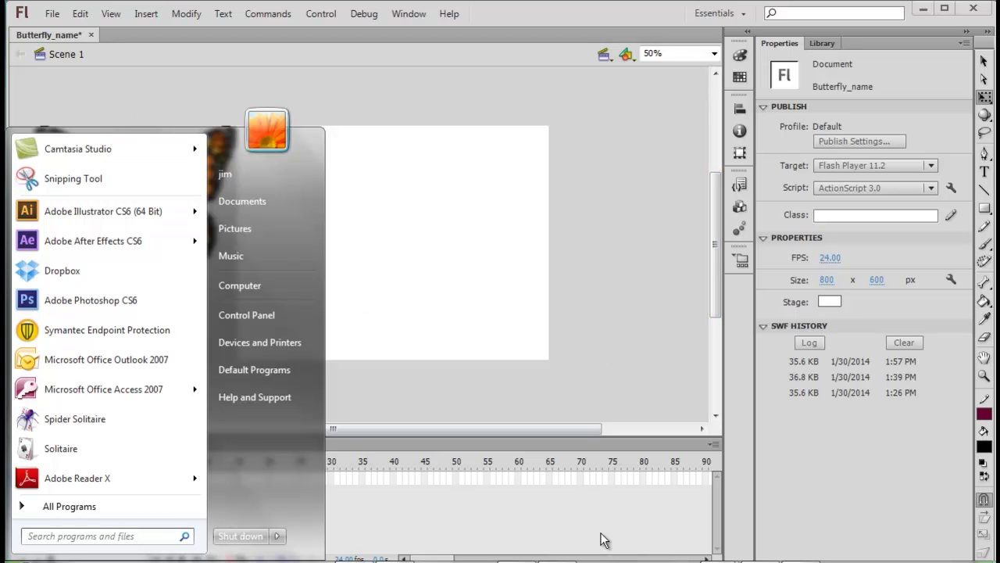
click(475, 485)
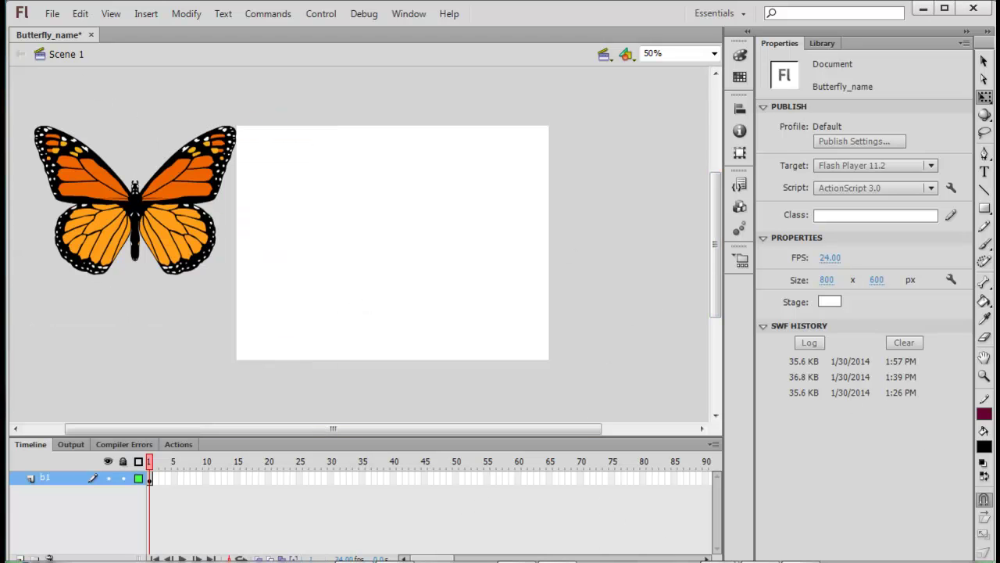
Add Layer 2 and type JIM as text on the stage, widening the letter spacing
click(21, 557)
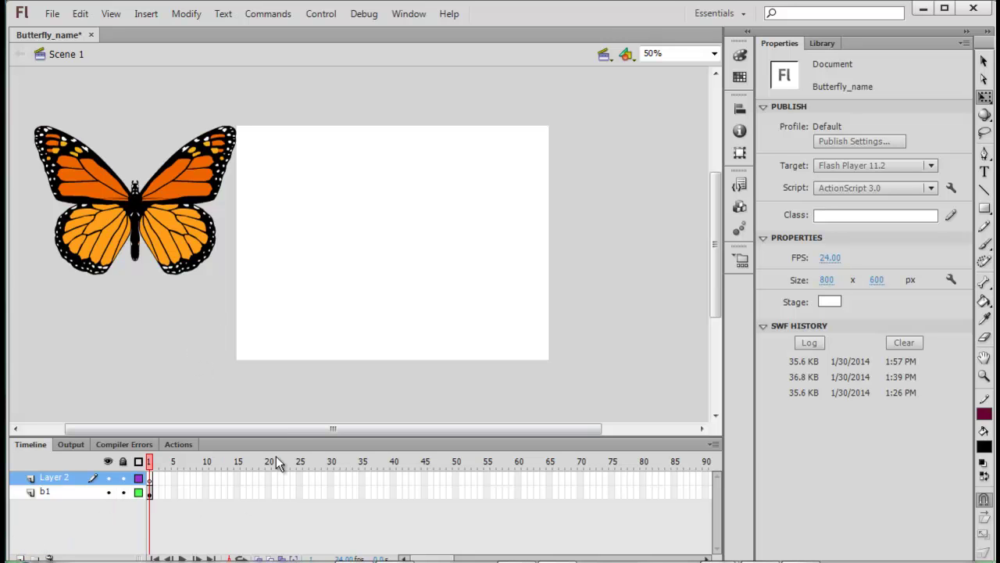
double_click(53, 479)
click(985, 172)
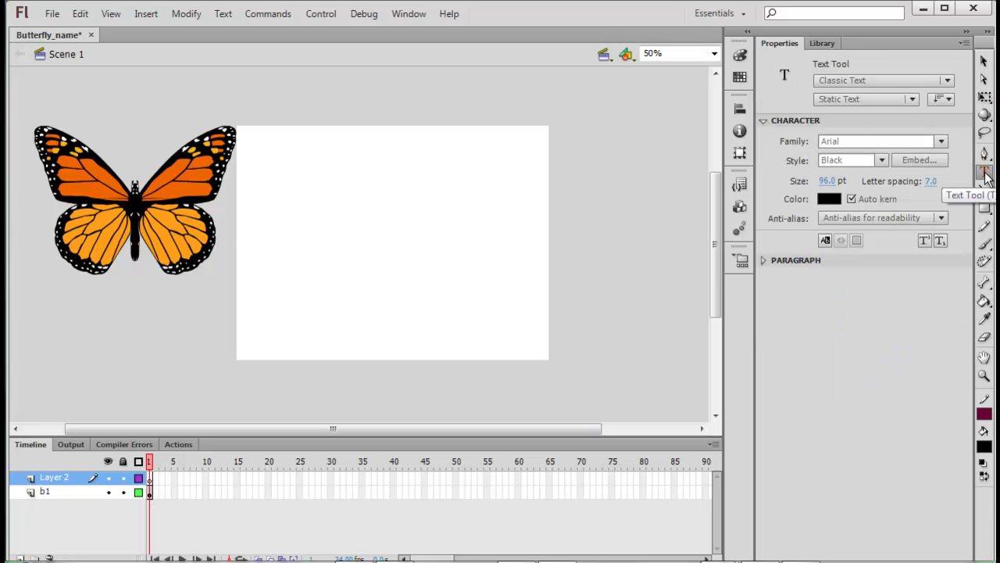
click(826, 180)
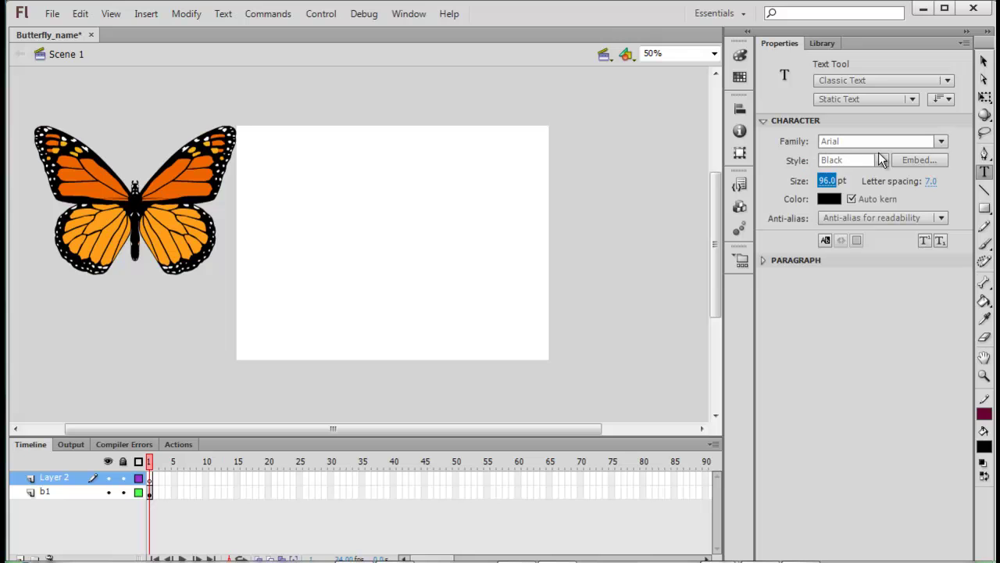
click(319, 299)
text(JIM)
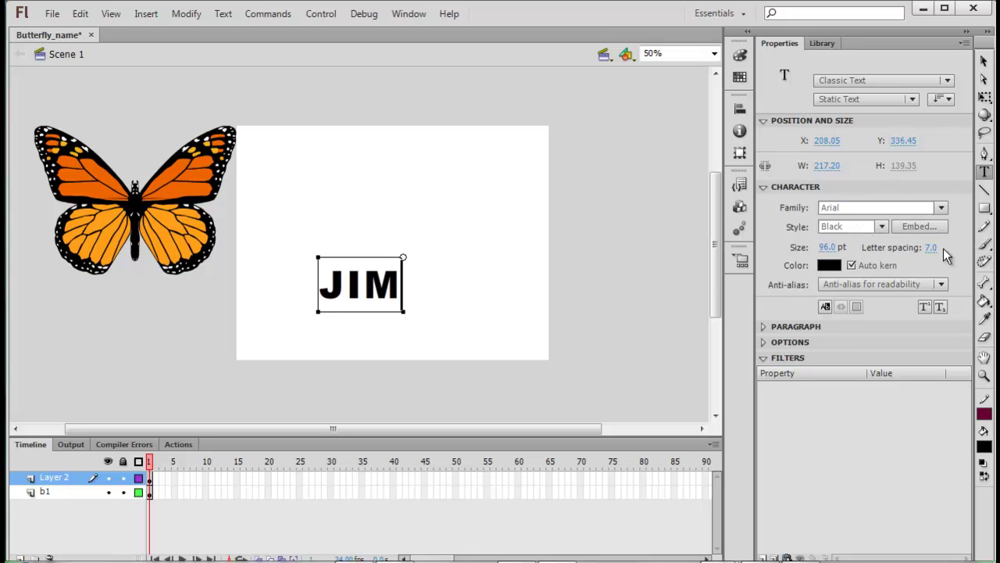
drag(932, 248, 898, 266)
Enlarge JIM, move it down-left, set letter spacing to 10, and break it apart
click(984, 99)
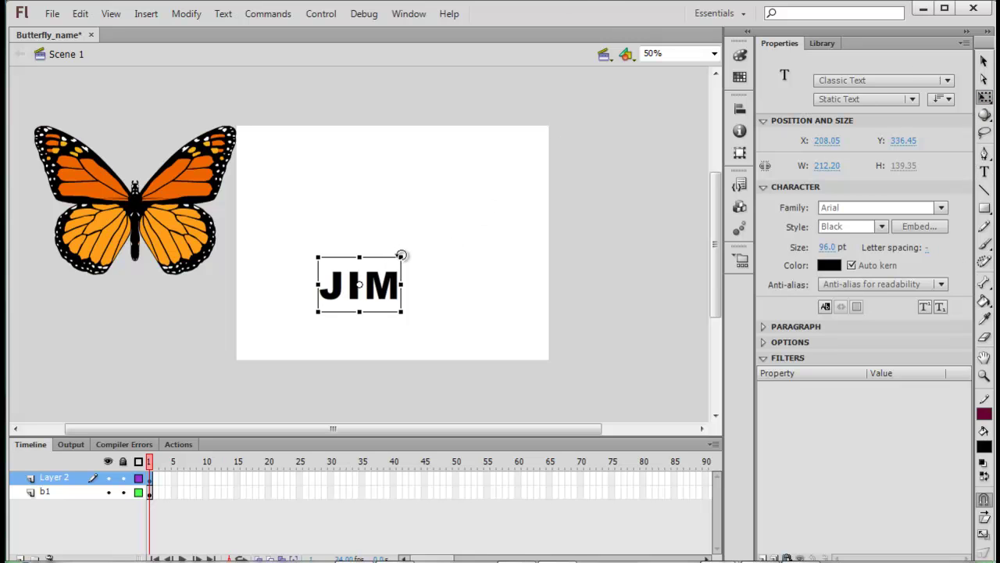
drag(400, 257, 484, 220)
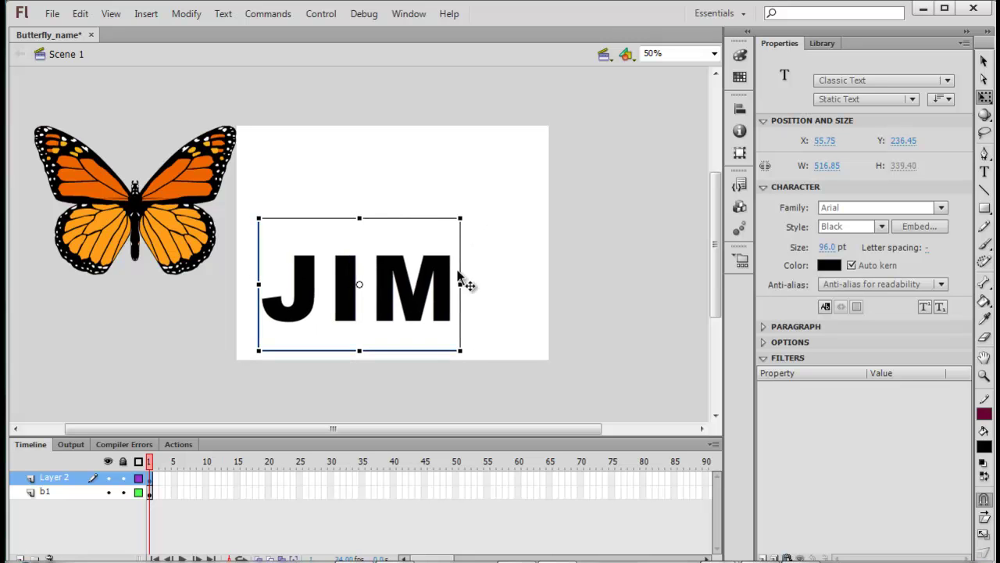
drag(422, 313, 415, 327)
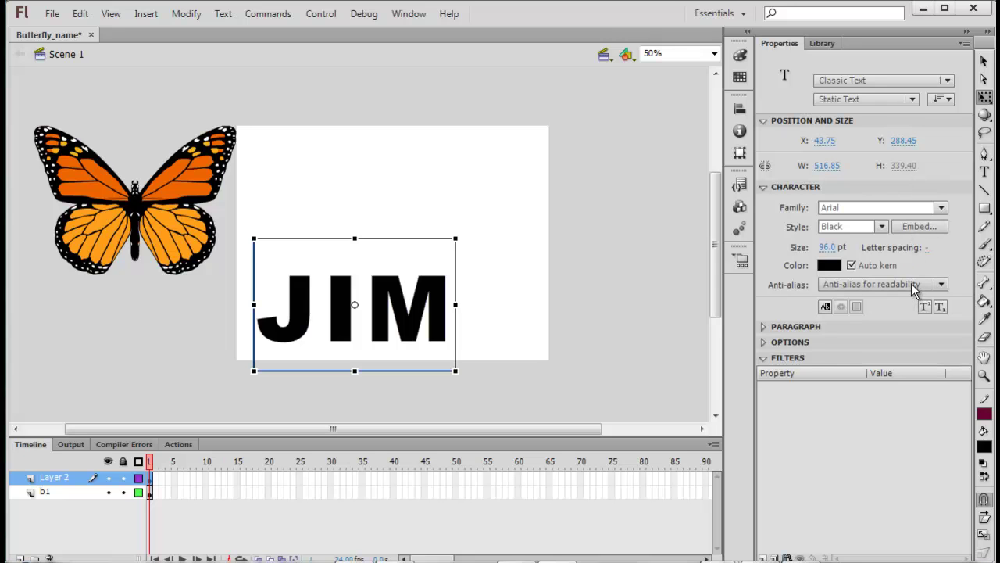
drag(927, 247, 941, 247)
text(10)
key(Return)
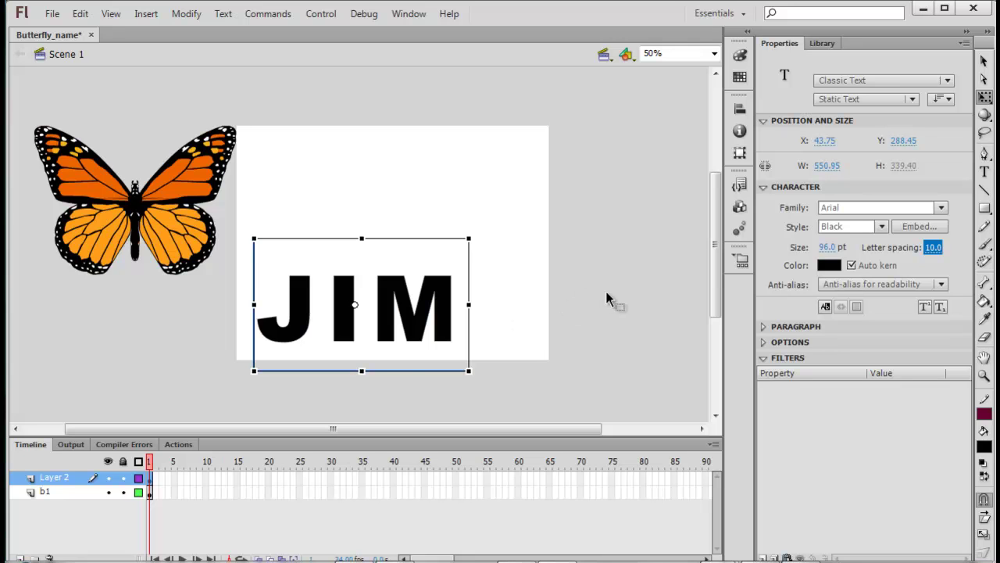
click(416, 326)
drag(370, 312, 370, 313)
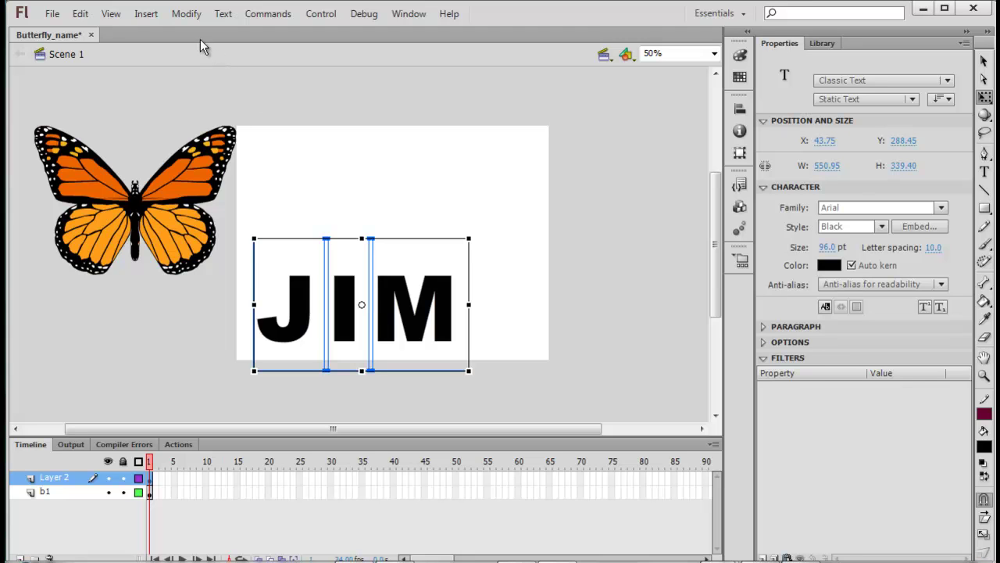
click(187, 14)
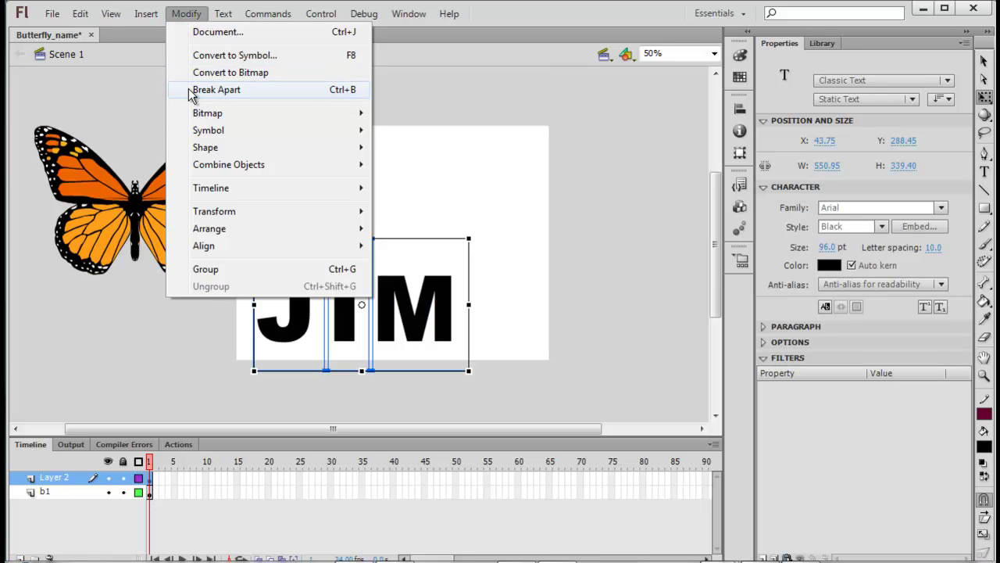
Select the letters J, I and M and distribute them to their own layers
click(523, 110)
click(523, 109)
click(434, 338)
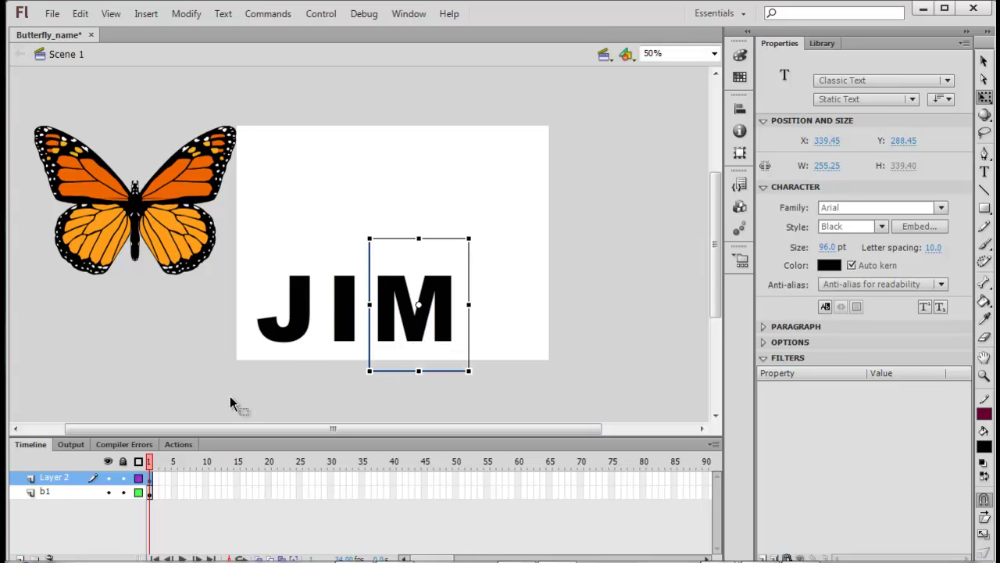
drag(229, 397, 576, 251)
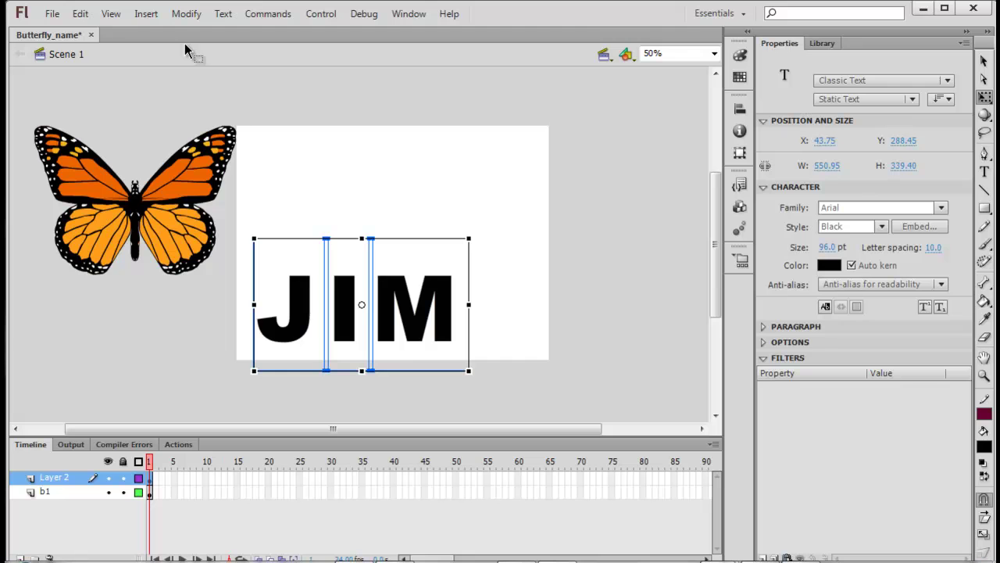
click(250, 336)
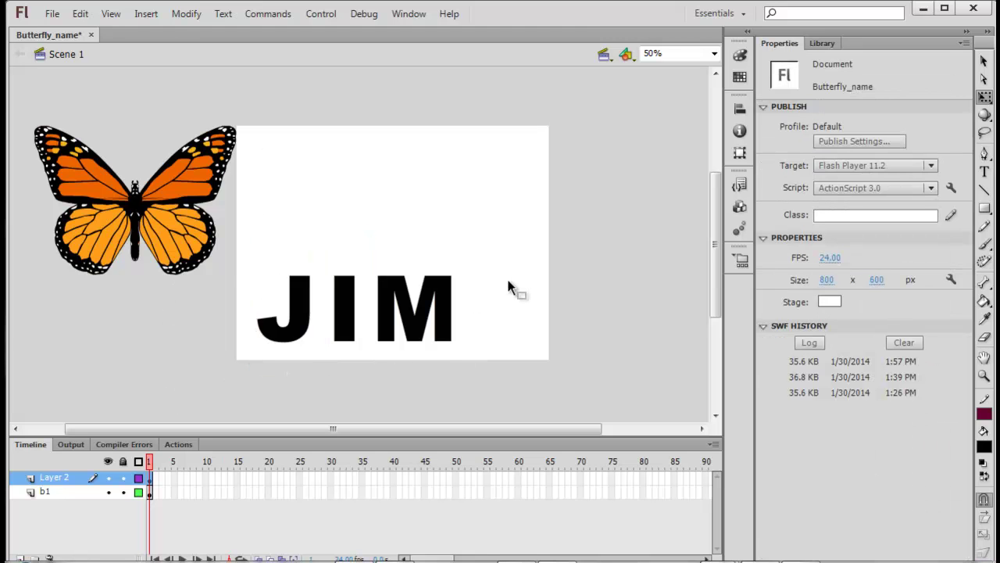
key(ctrl+a)
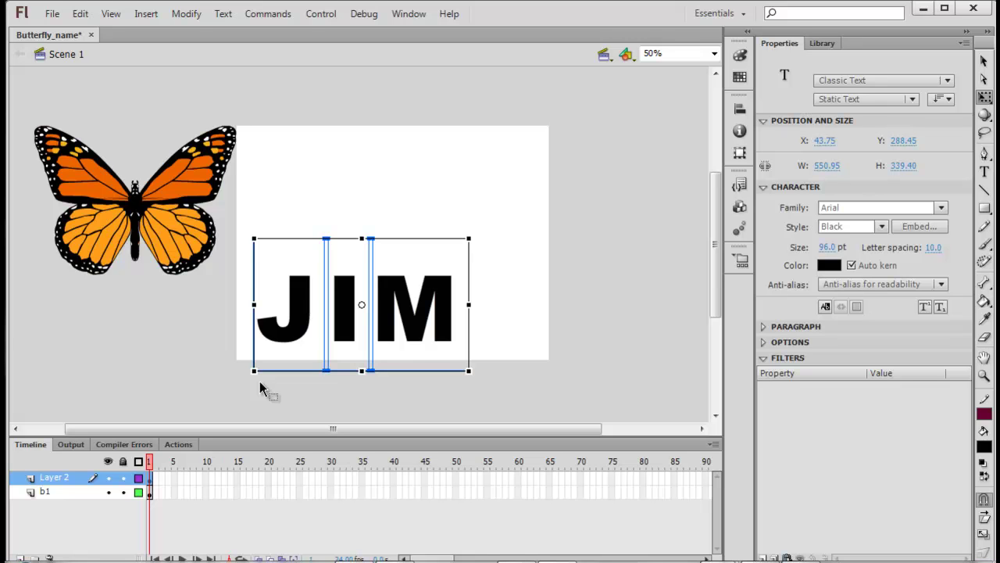
click(190, 18)
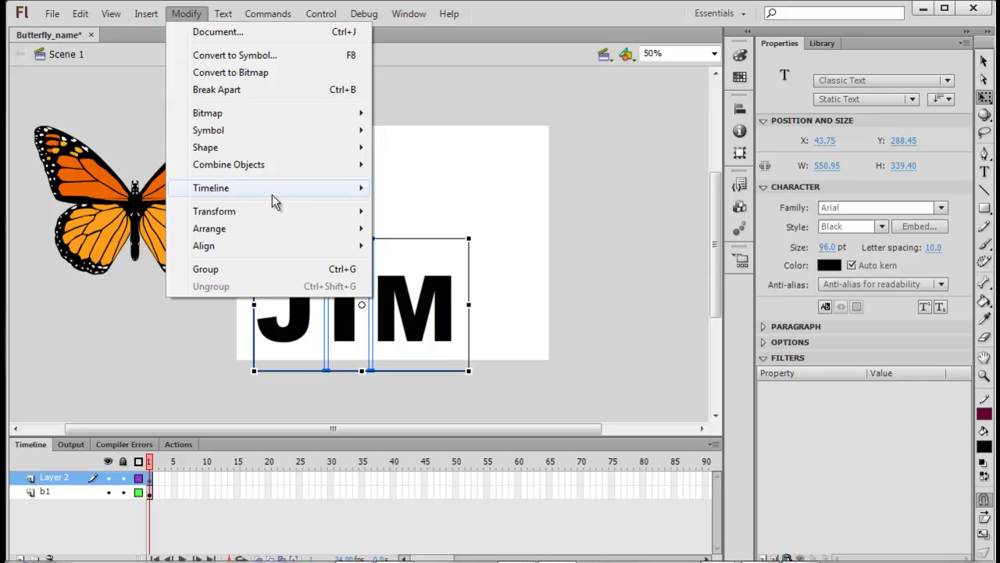
mouse_move(272, 195)
mouse_move(308, 191)
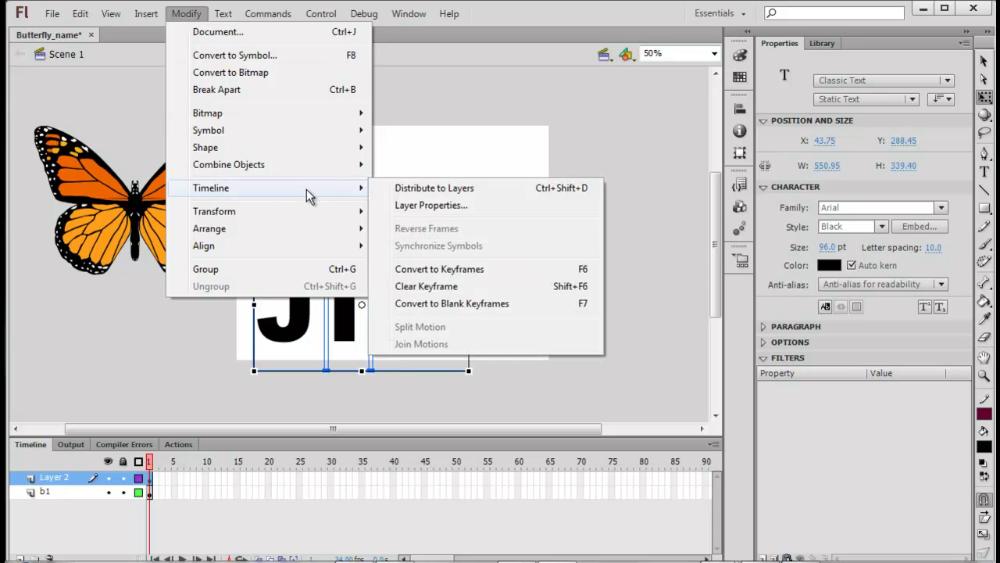
click(467, 195)
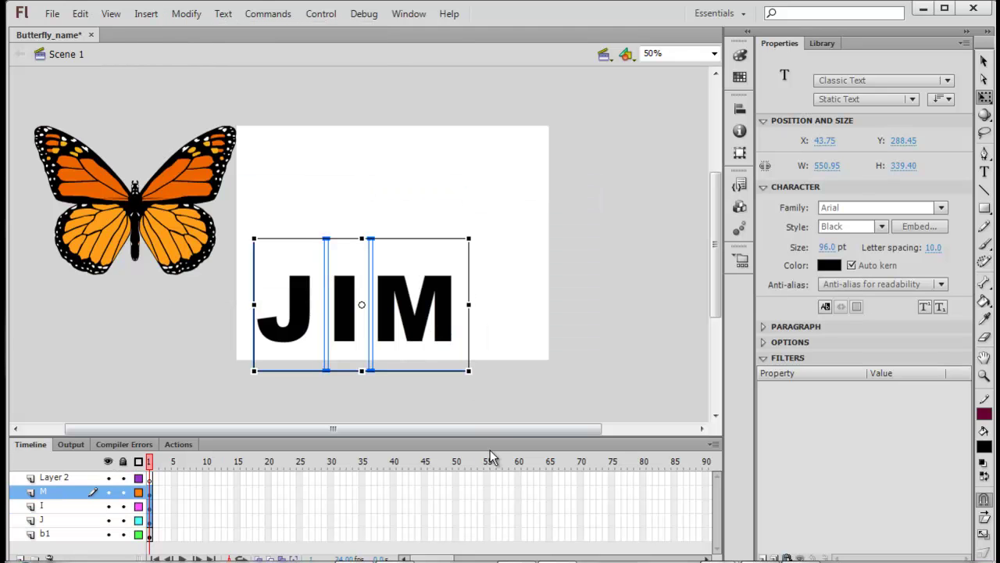
Enlarge the timeline and insert frames through frame 100 on all layers with F5
drag(500, 432, 519, 388)
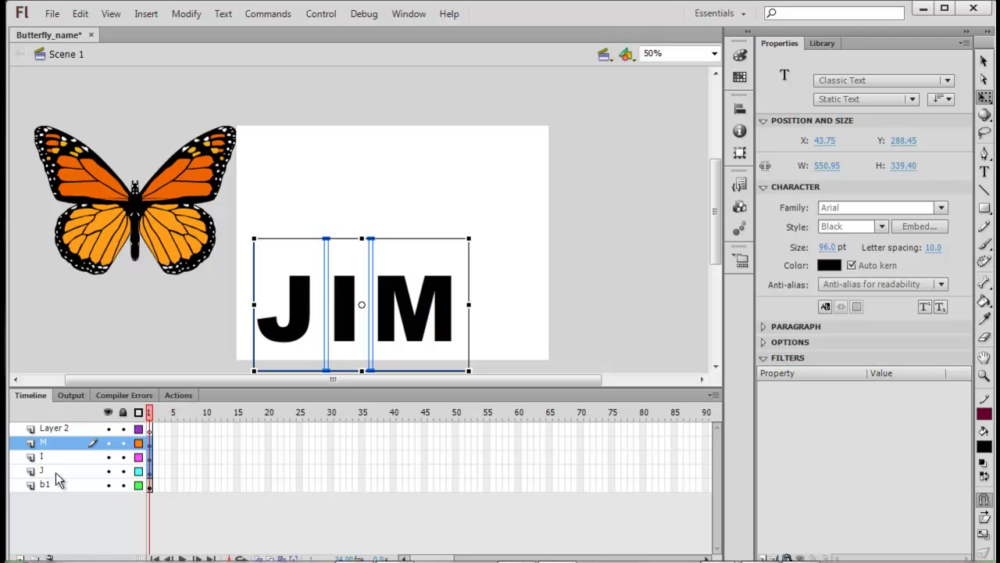
click(159, 326)
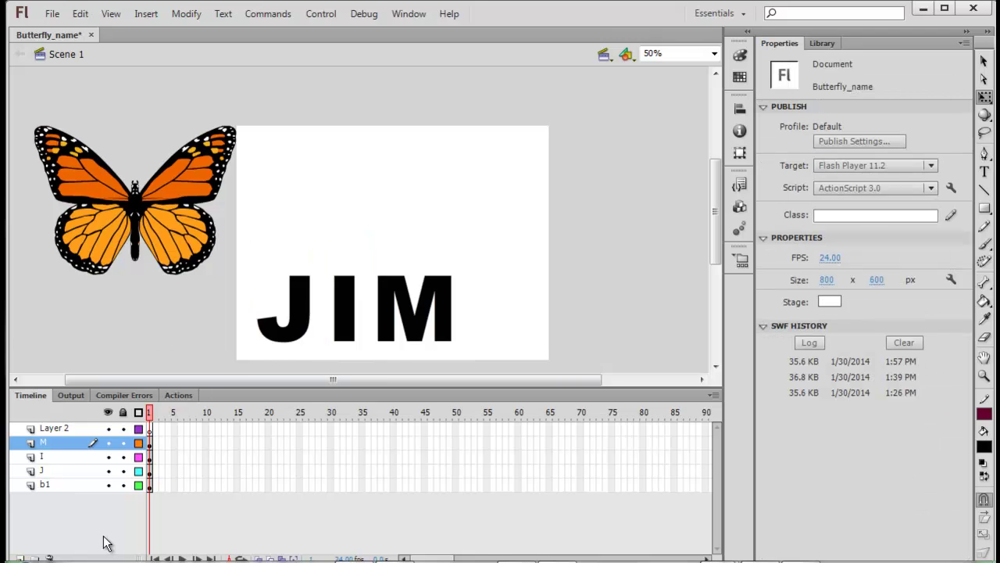
click(67, 475)
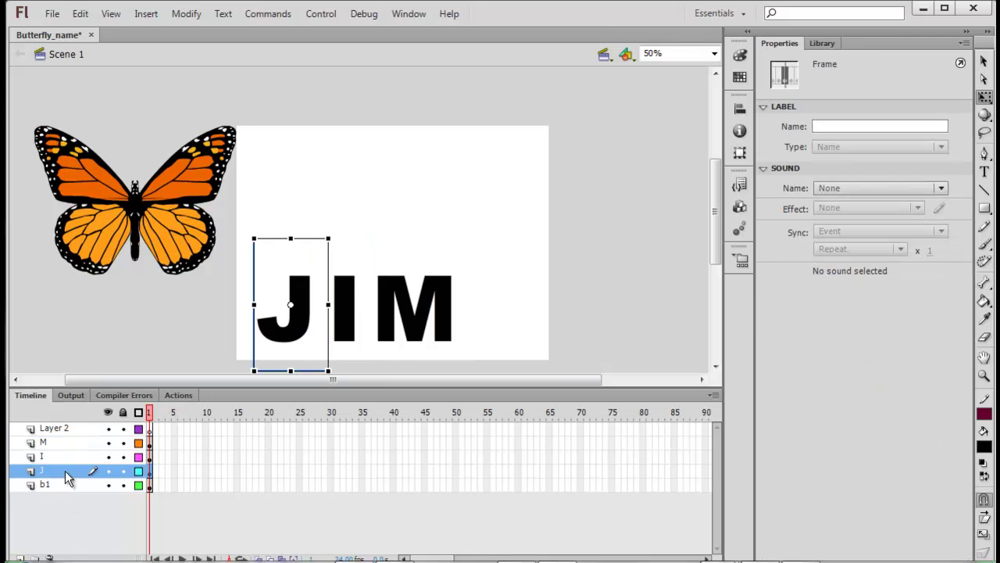
click(81, 517)
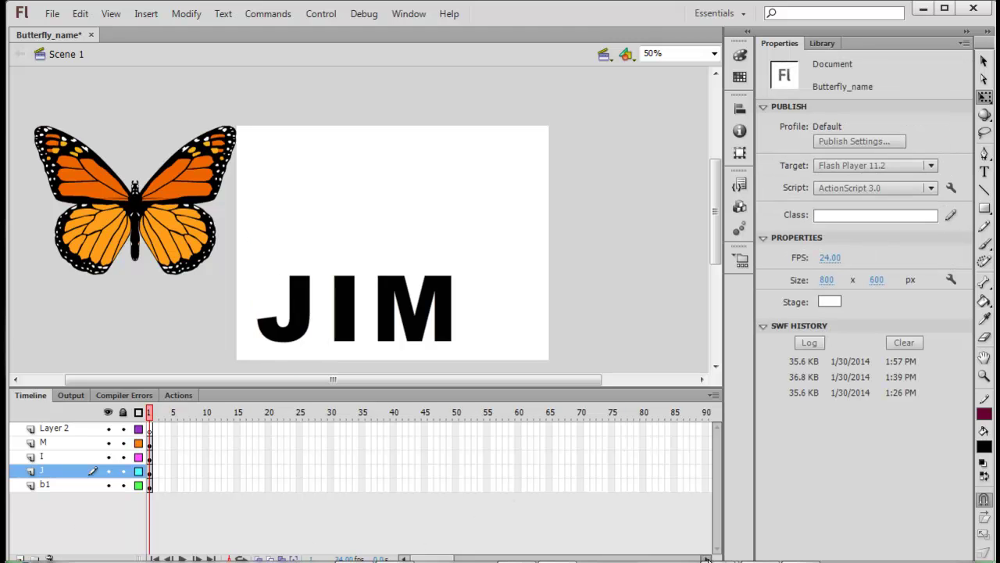
click(706, 558)
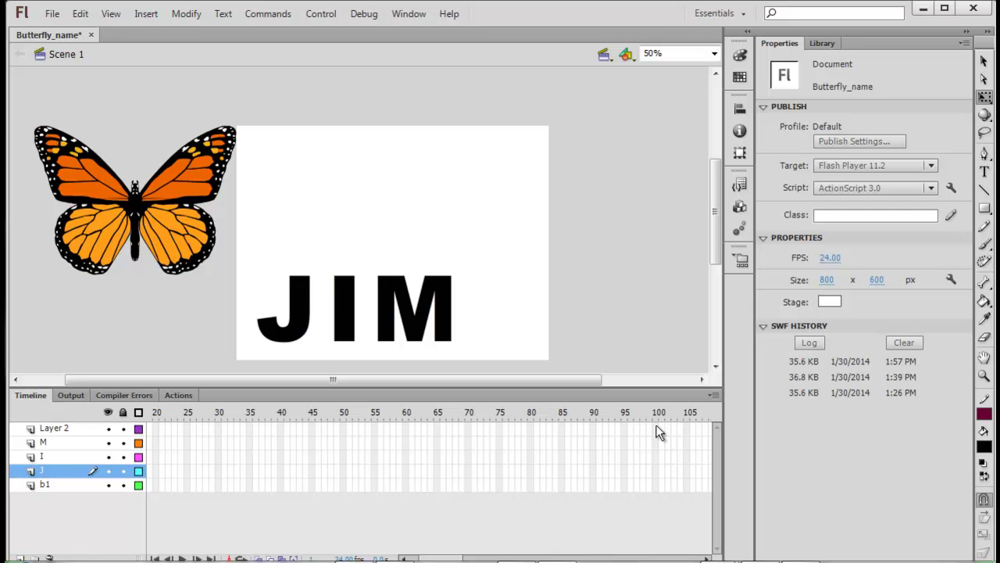
shift+click(641, 479)
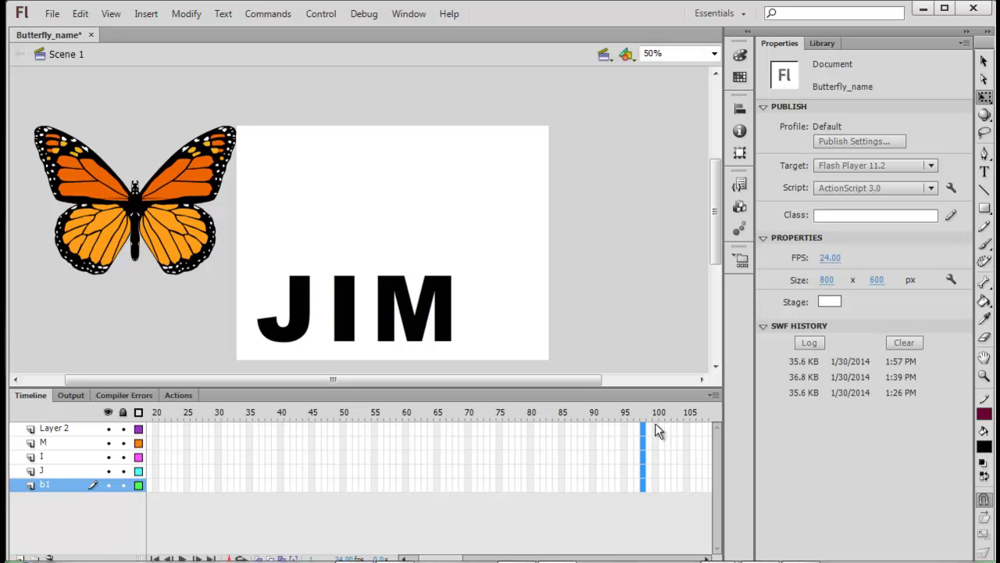
drag(656, 426, 654, 485)
key(F5)
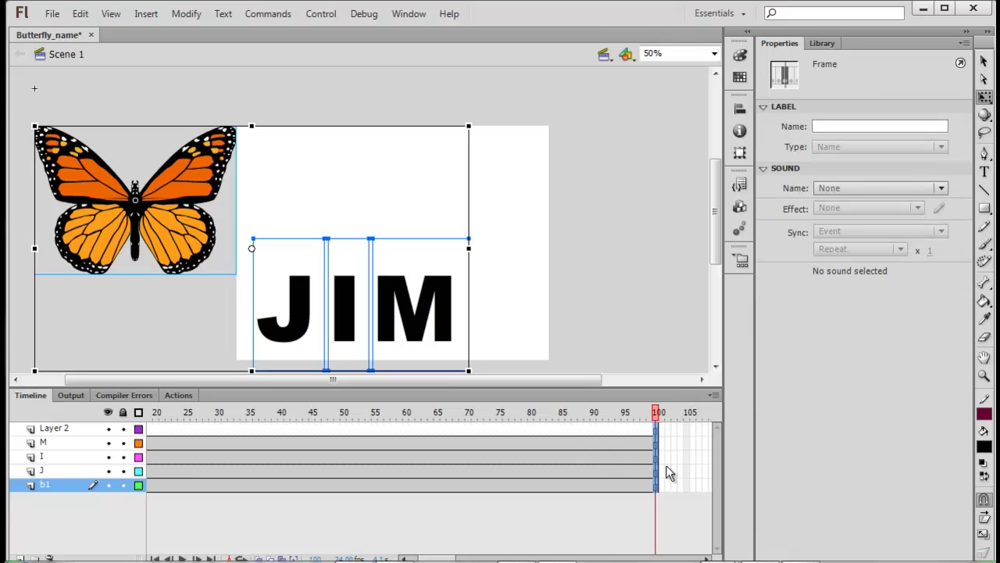
click(545, 538)
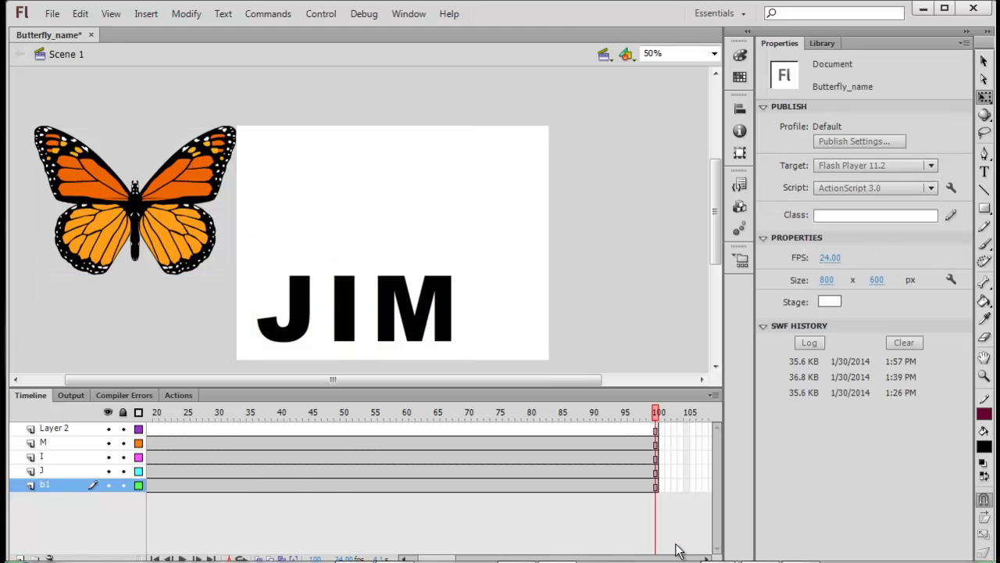
drag(660, 418, 392, 388)
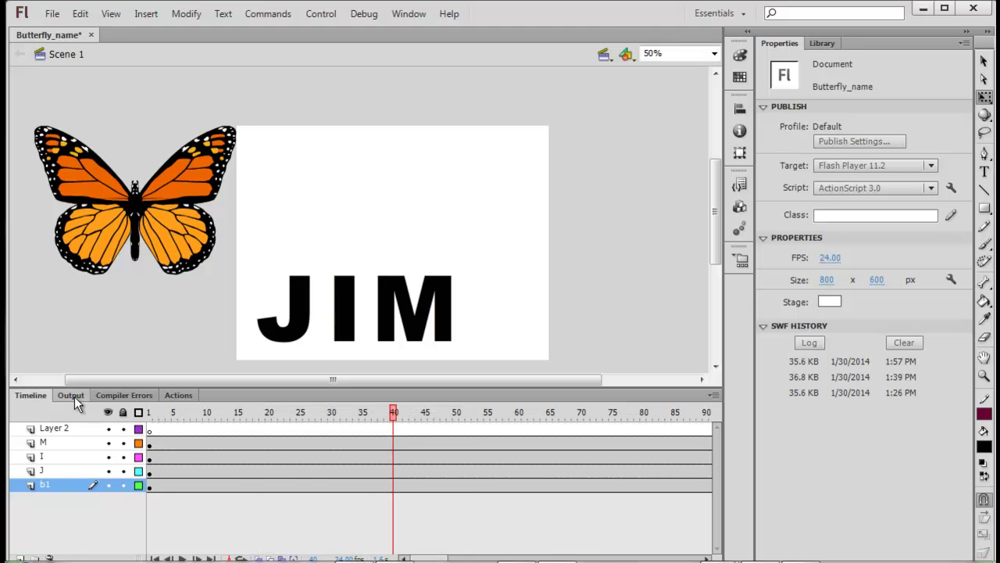
Create a motion tween on layer b1, then return the playhead to frame 1
click(220, 484)
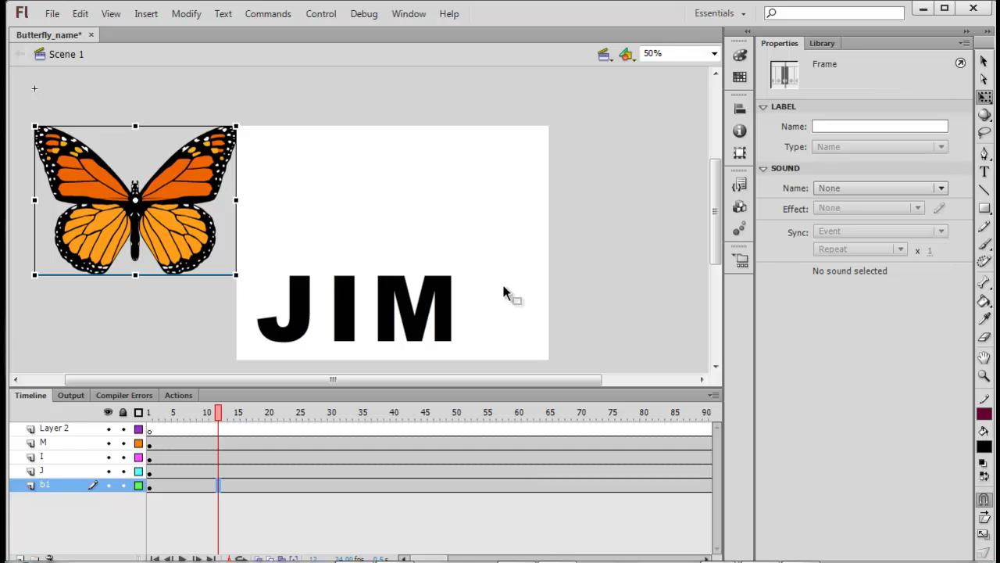
right_click(240, 485)
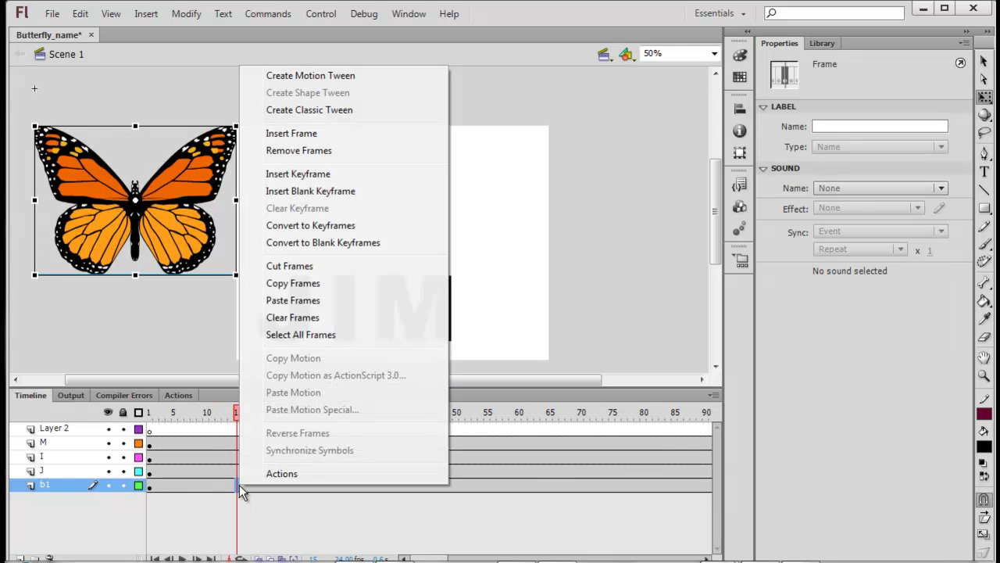
click(313, 76)
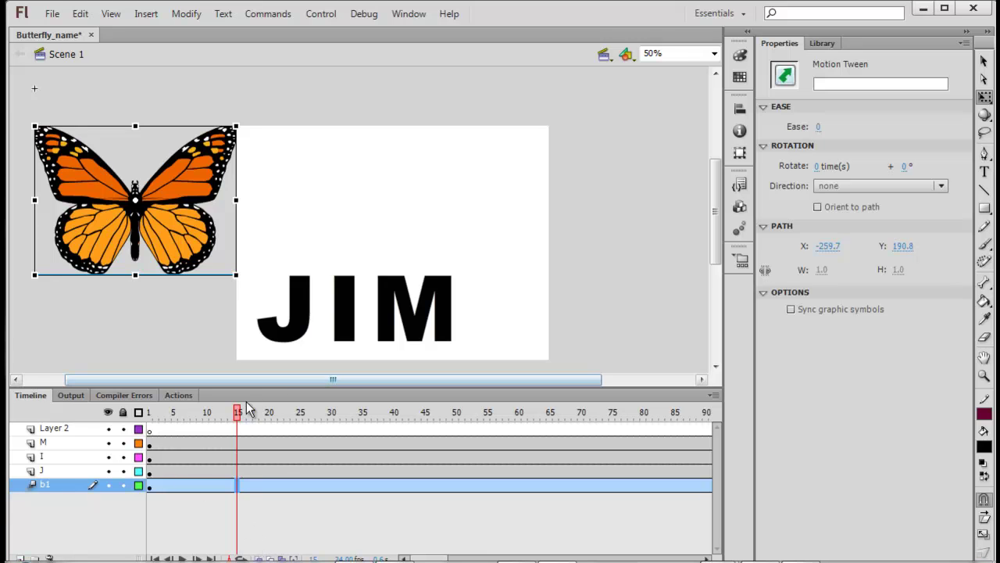
drag(239, 415, 151, 417)
click(195, 484)
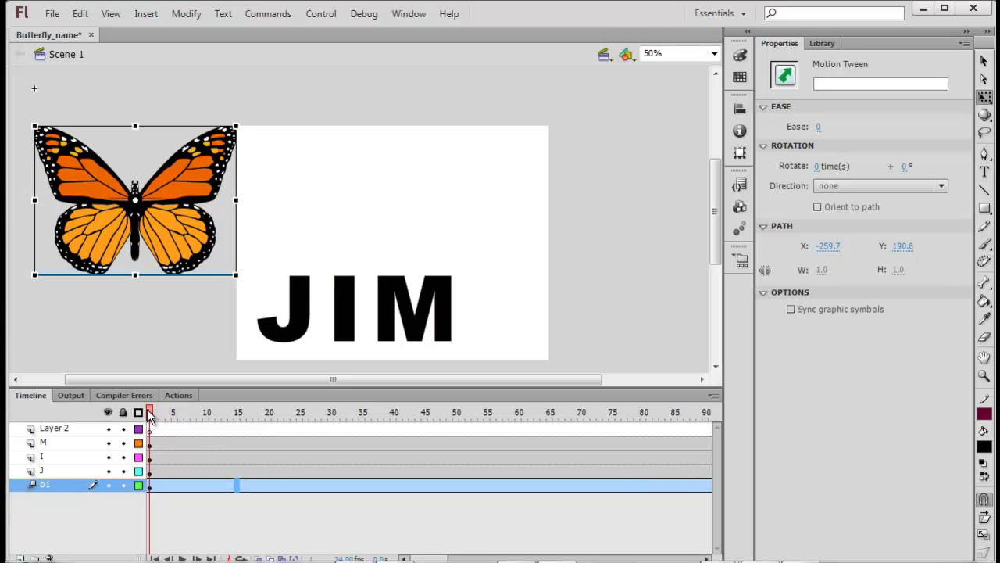
Shrink the butterfly to about a third, then at a later frame drag it onto the J
click(231, 130)
drag(231, 130, 193, 179)
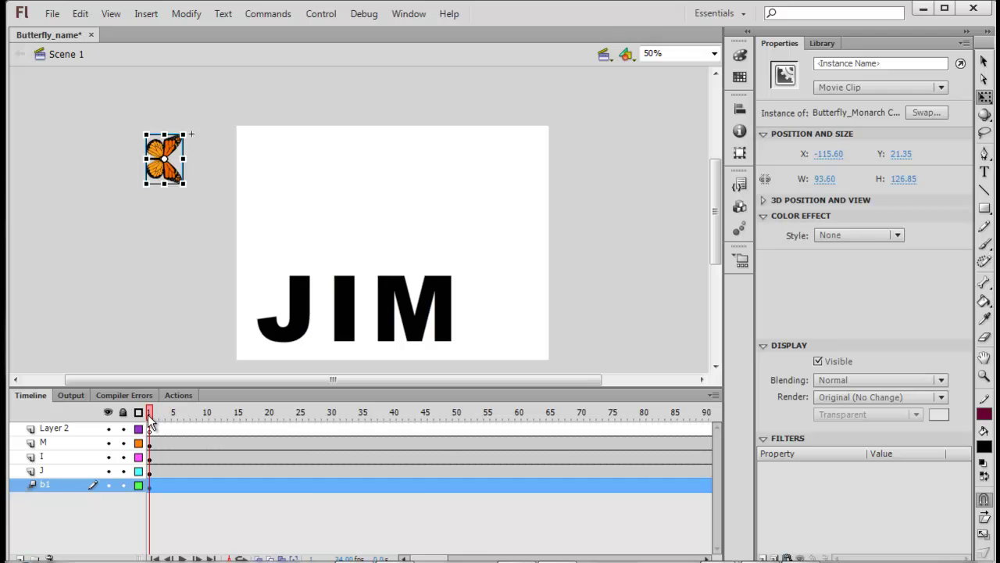
drag(149, 414, 270, 421)
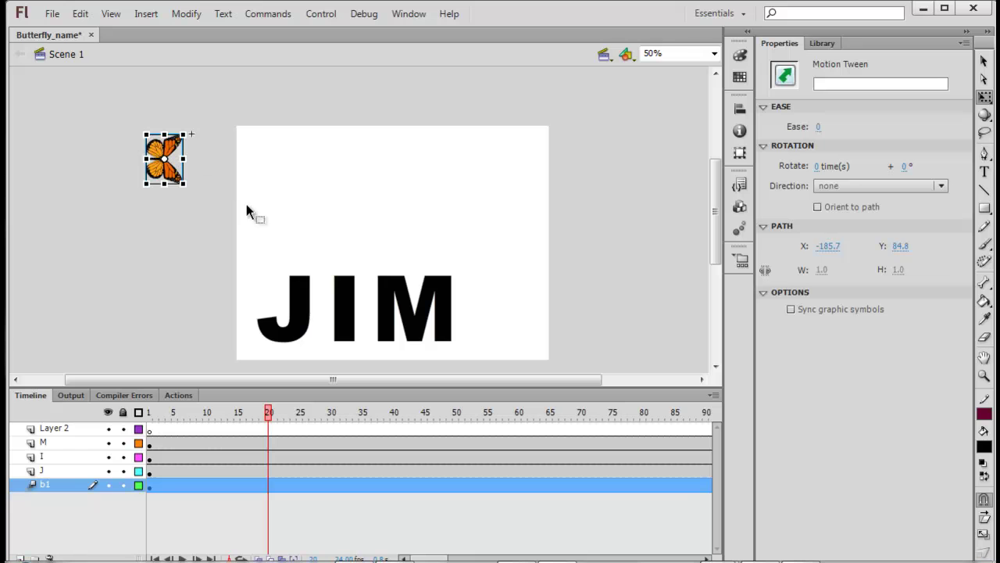
drag(182, 138, 321, 290)
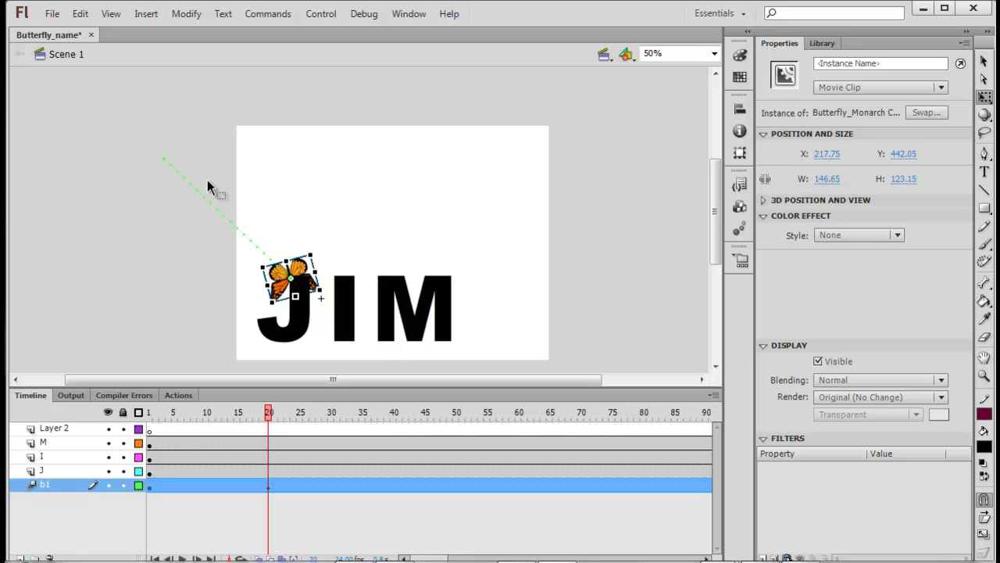
Curve the straight motion path and scale the butterfly to about two-thirds at frame 20
click(984, 63)
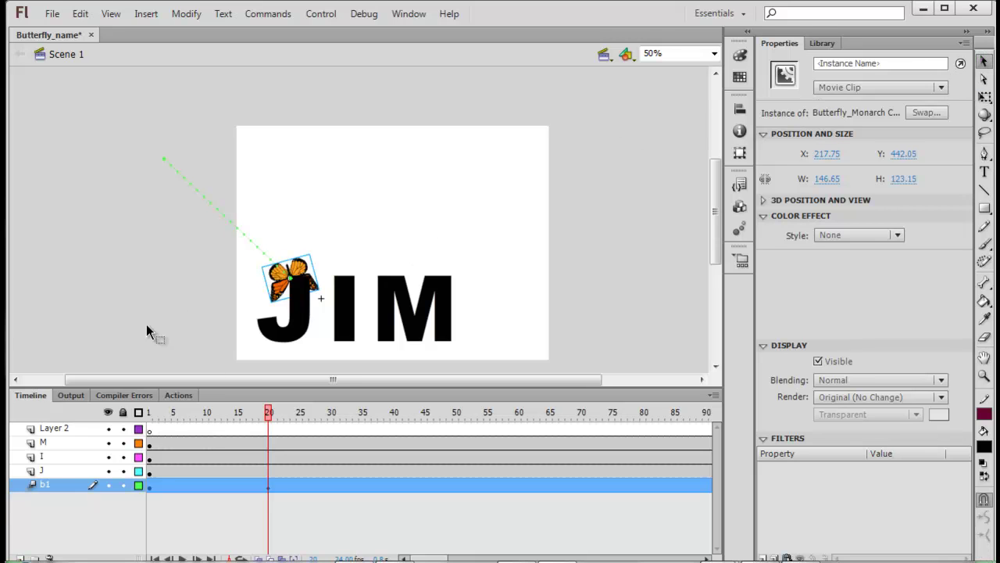
drag(238, 229, 261, 195)
drag(268, 412, 262, 412)
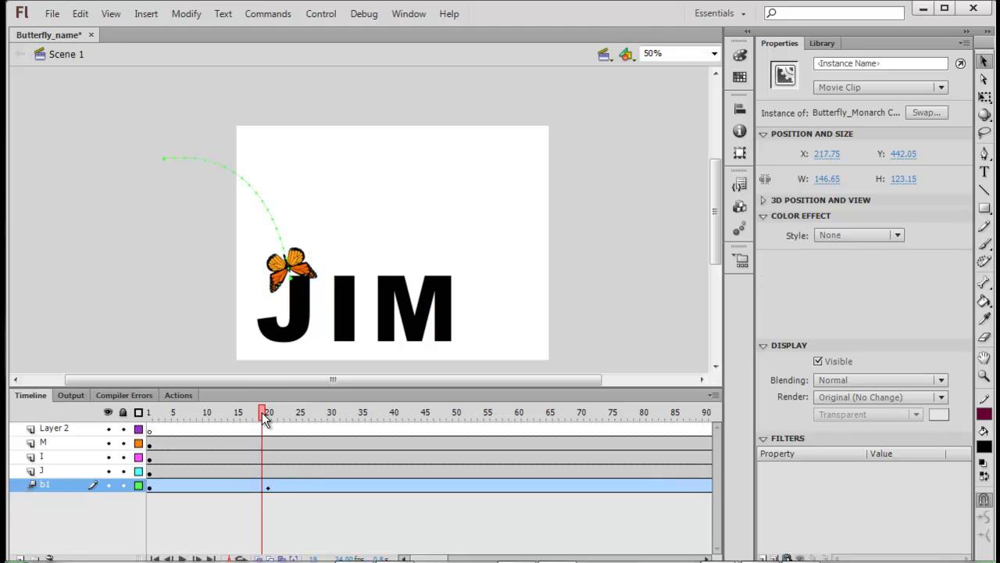
click(277, 489)
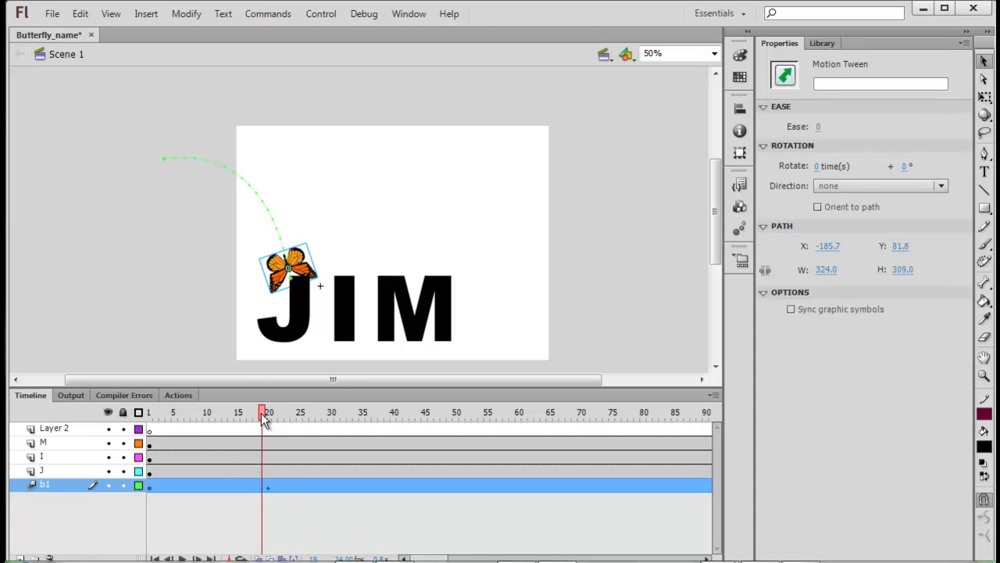
click(269, 415)
click(268, 485)
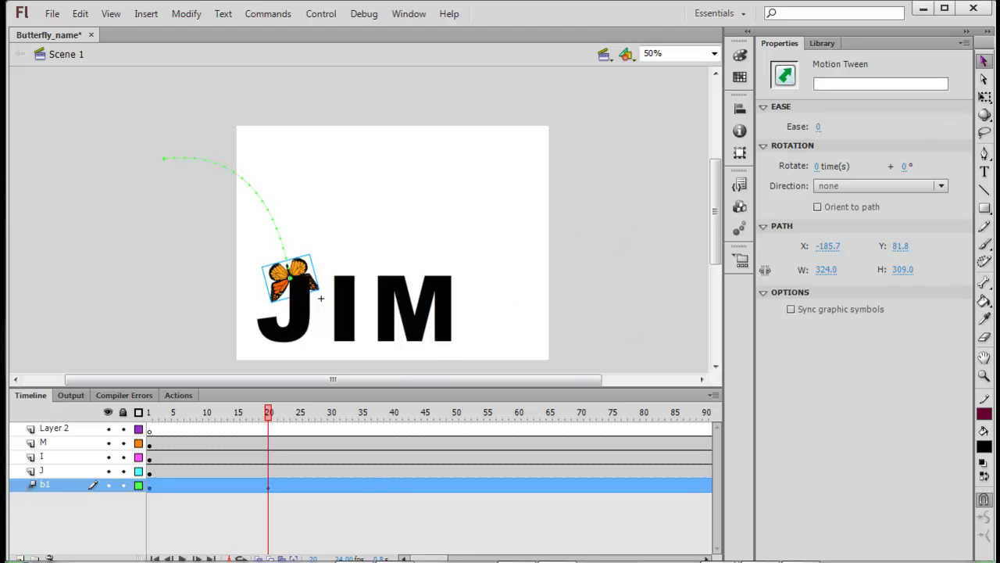
click(984, 97)
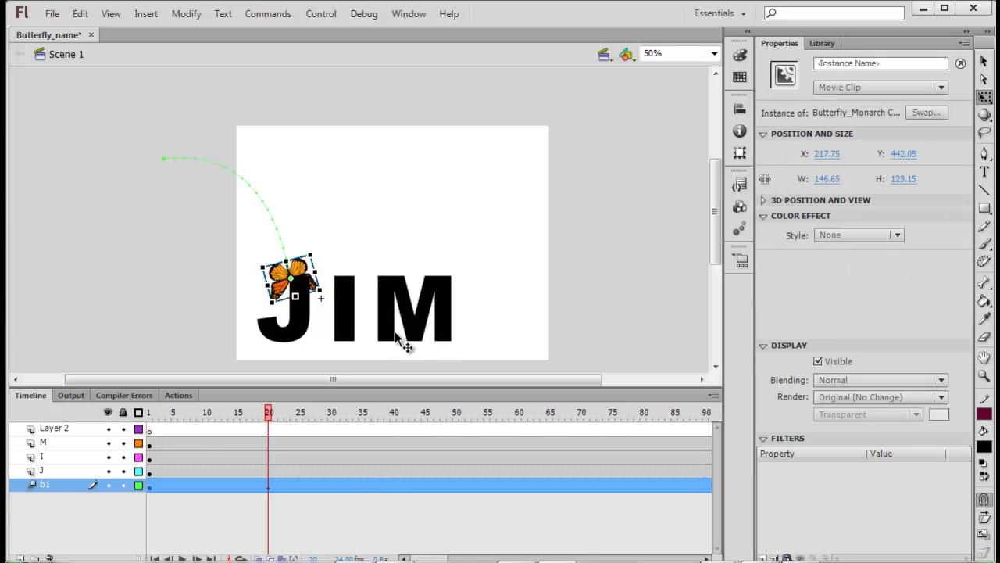
drag(319, 291, 307, 283)
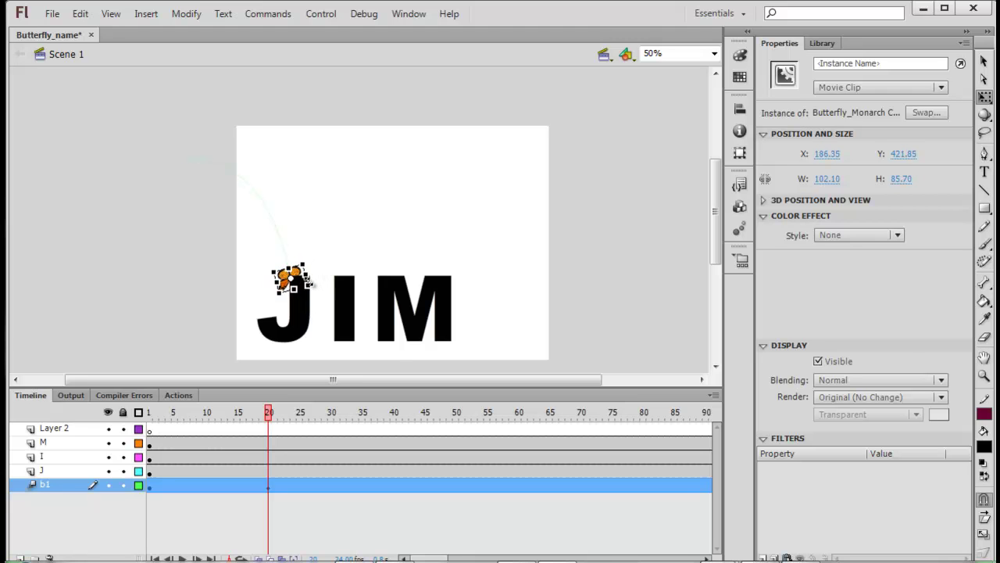
click(627, 277)
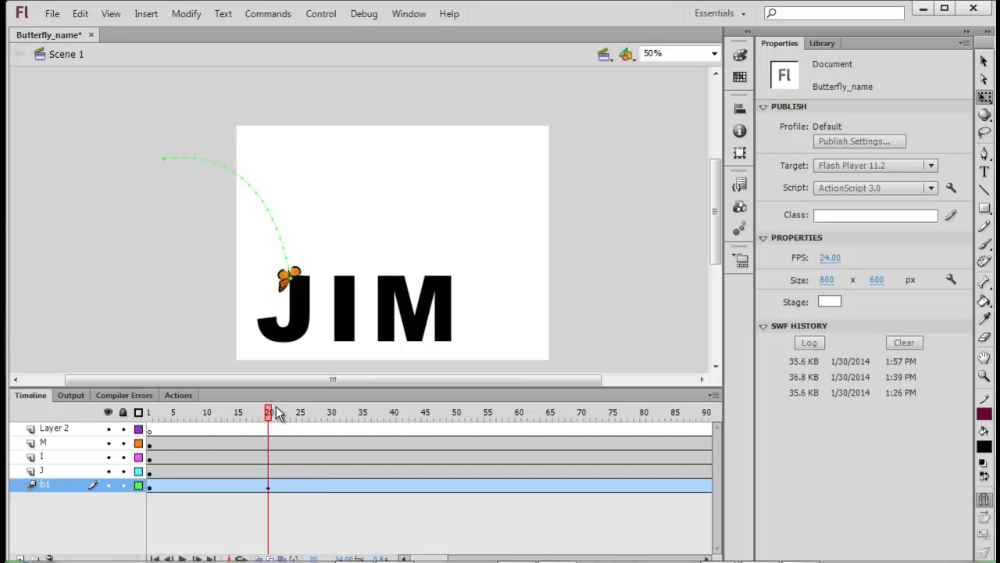
At frame 50, drag the butterfly past the stage's top-right corner and preview the flight
mouse_move(270, 415)
mouse_down()
mouse_move(147, 399)
mouse_move(224, 401)
mouse_move(267, 421)
mouse_up()
drag(267, 420, 311, 418)
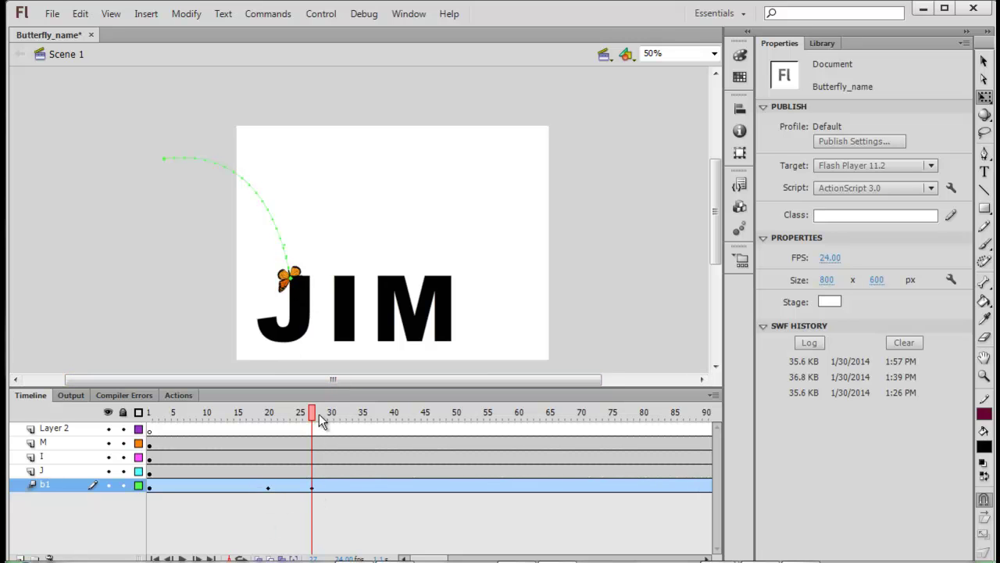
drag(312, 415, 459, 437)
drag(298, 274, 593, 157)
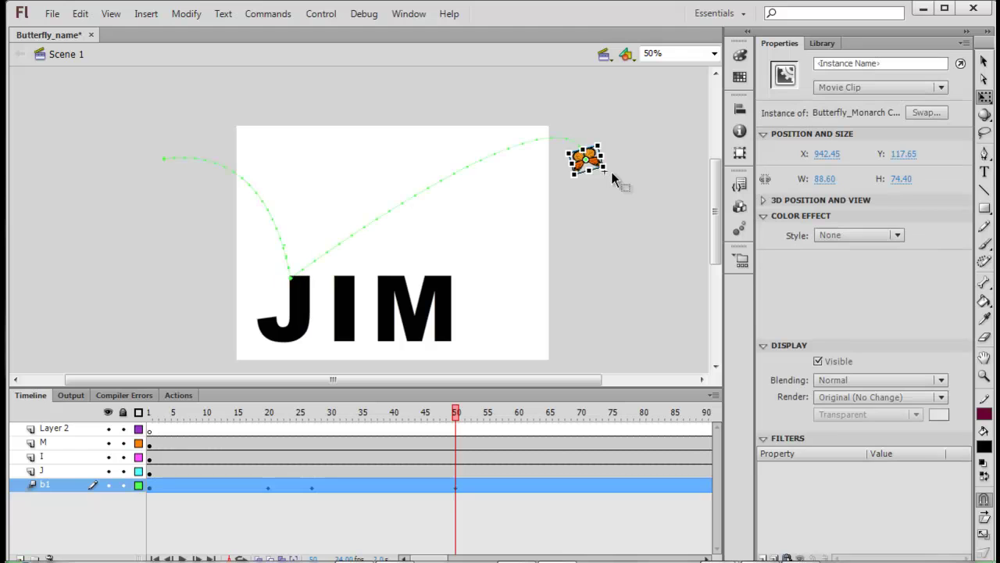
drag(458, 412, 281, 426)
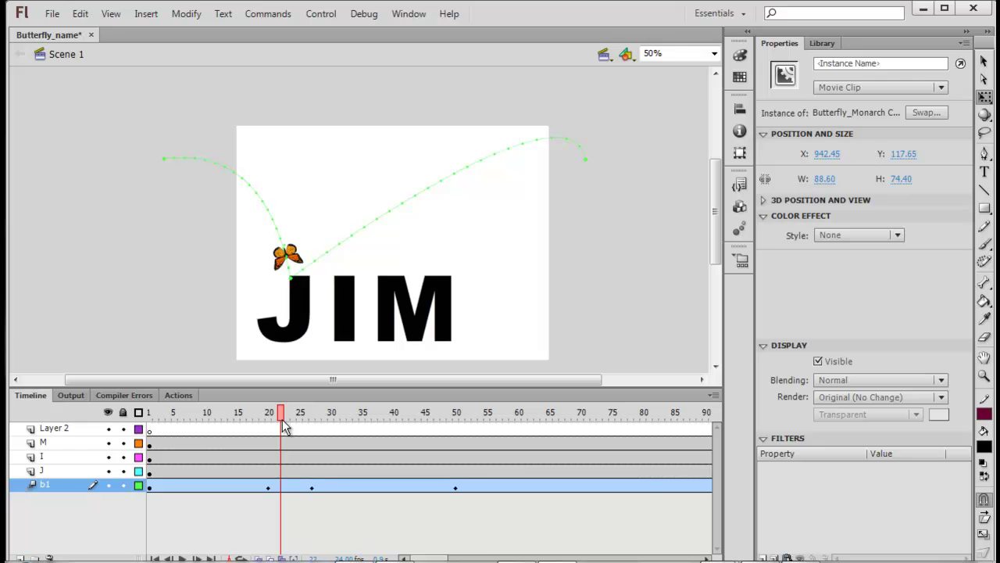
scroll(270, 328, up, 3)
click(268, 315)
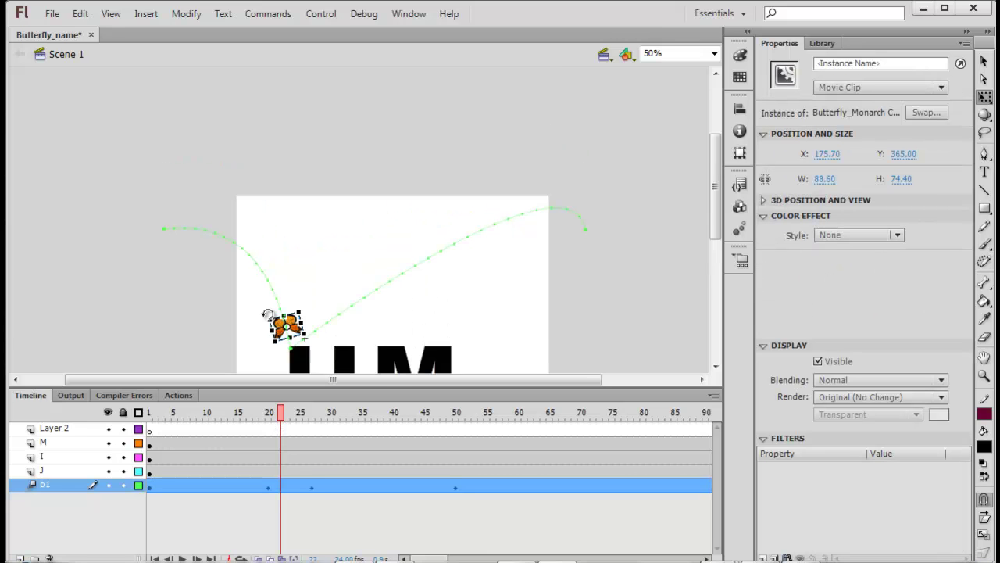
scroll(269, 321, down, 4)
click(282, 230)
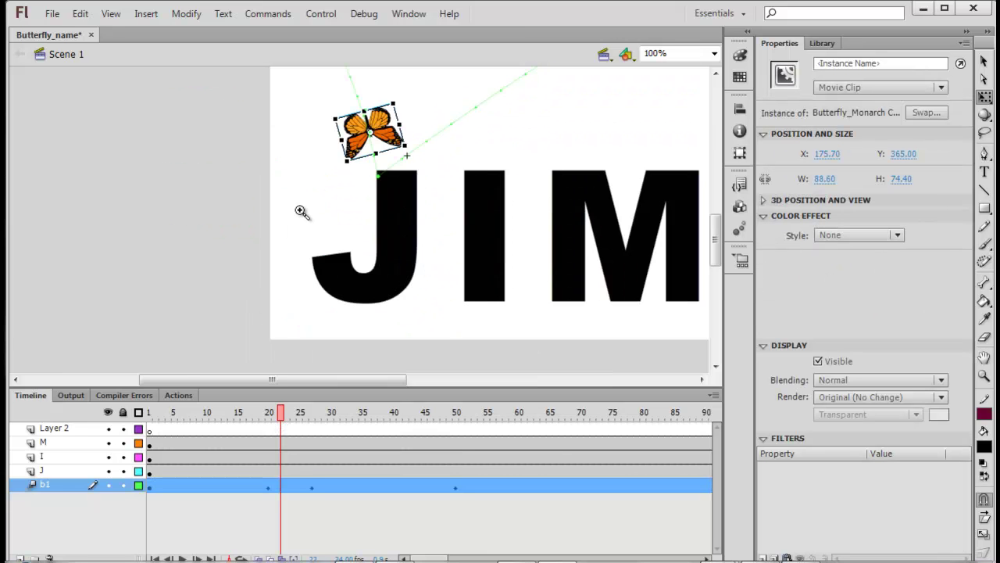
click(306, 205)
drag(330, 169, 264, 331)
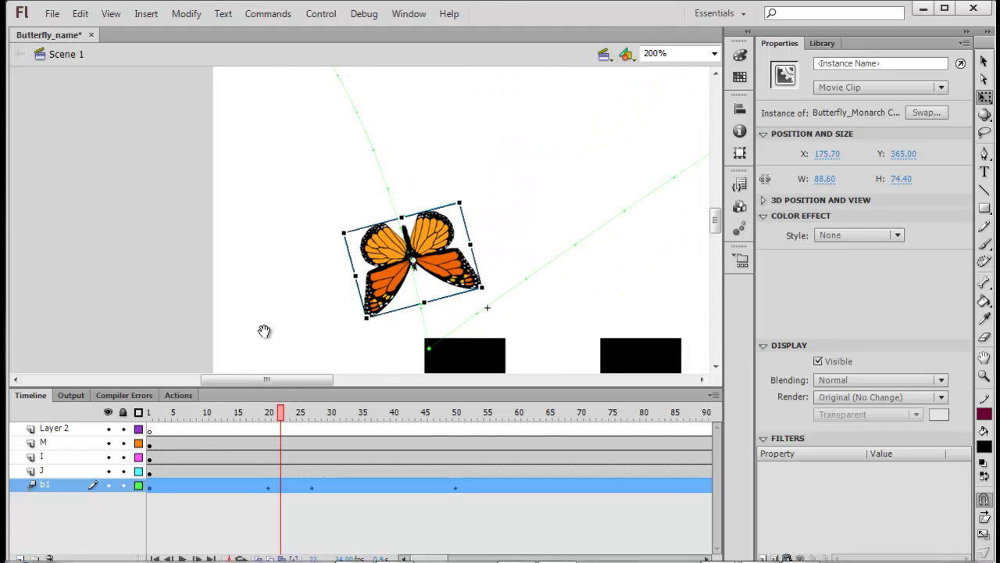
alt+click(292, 326)
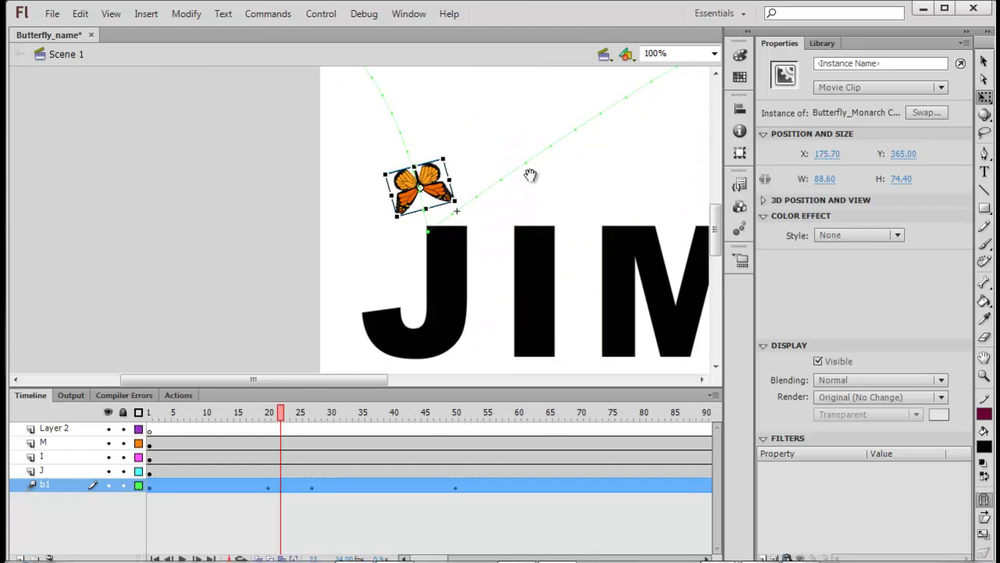
drag(531, 175, 523, 258)
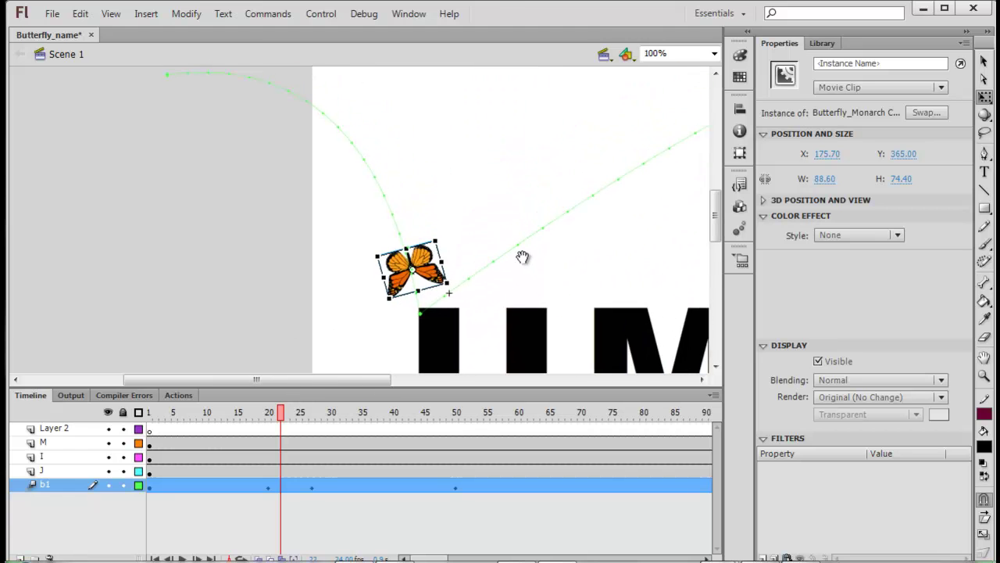
click(985, 79)
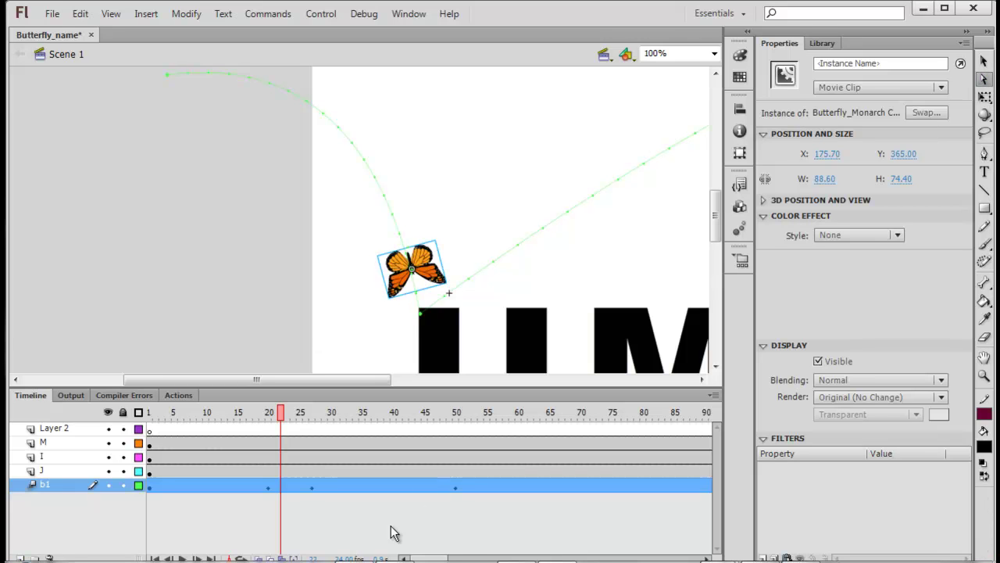
click(421, 320)
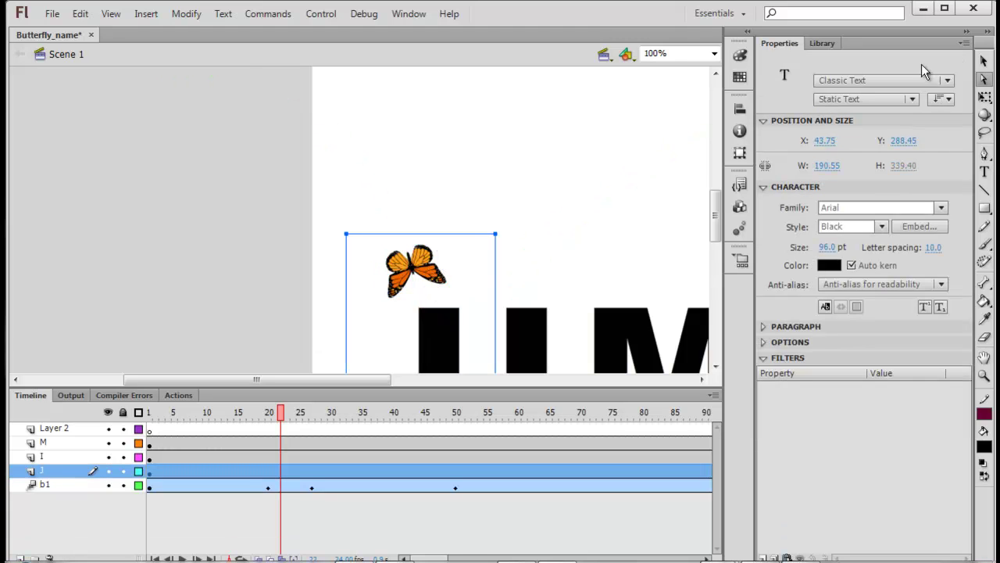
Lock layers J, I, M and Layer 2, then select the butterfly on b1
click(984, 61)
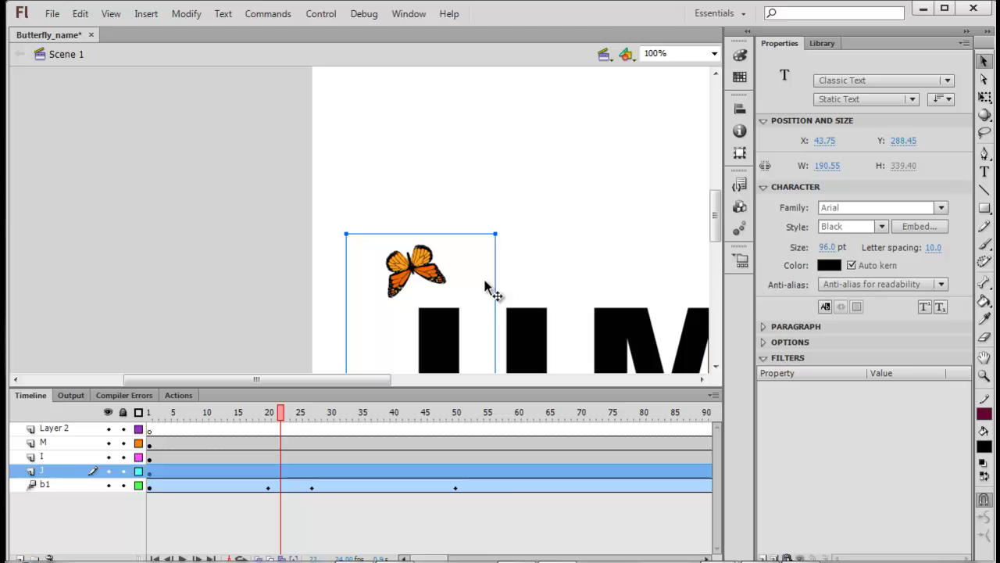
click(59, 489)
drag(123, 471, 123, 429)
click(441, 270)
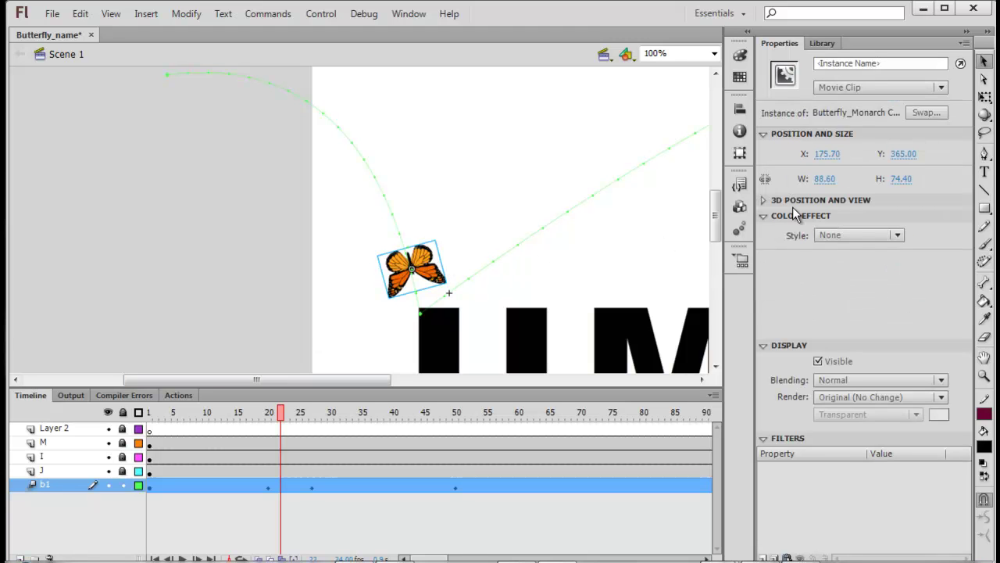
Smooth the path's tangent at the J corner point and snap the butterfly onto it
click(986, 80)
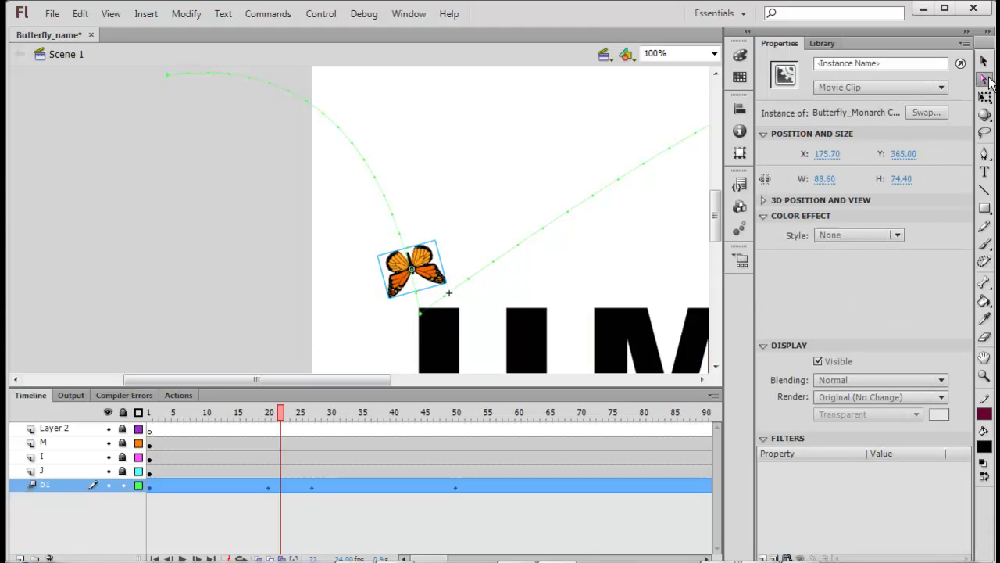
click(421, 316)
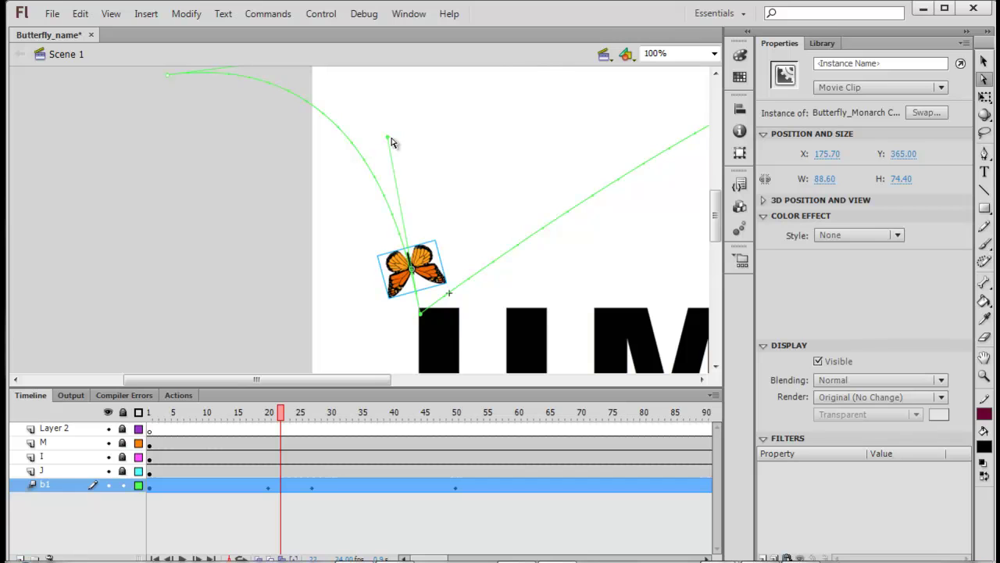
drag(389, 138, 396, 138)
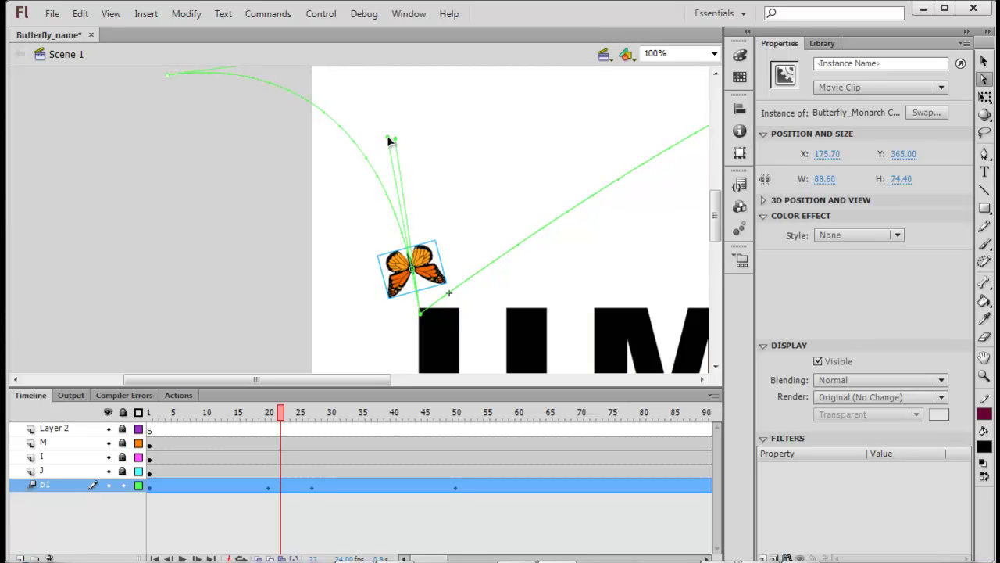
drag(389, 139, 386, 135)
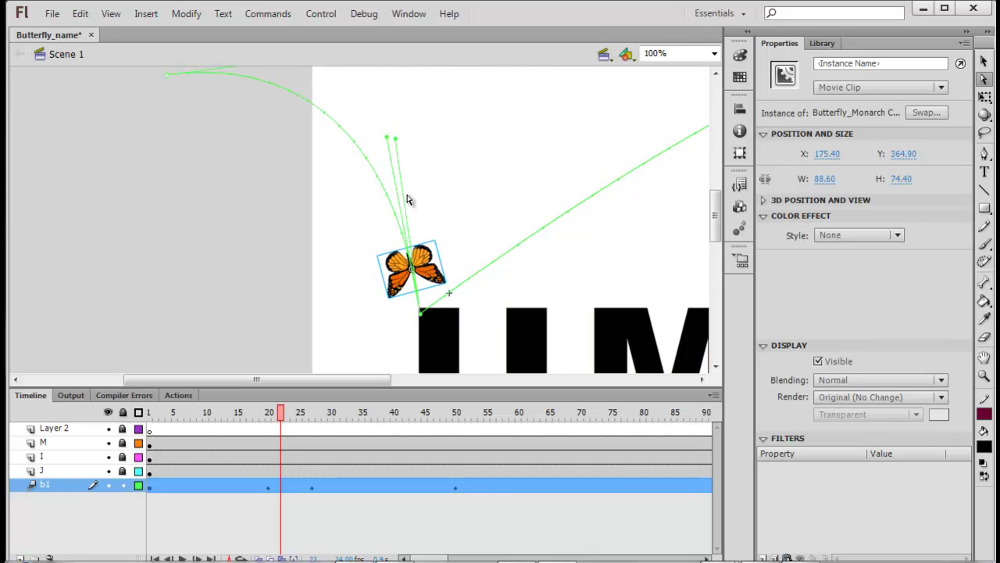
click(419, 258)
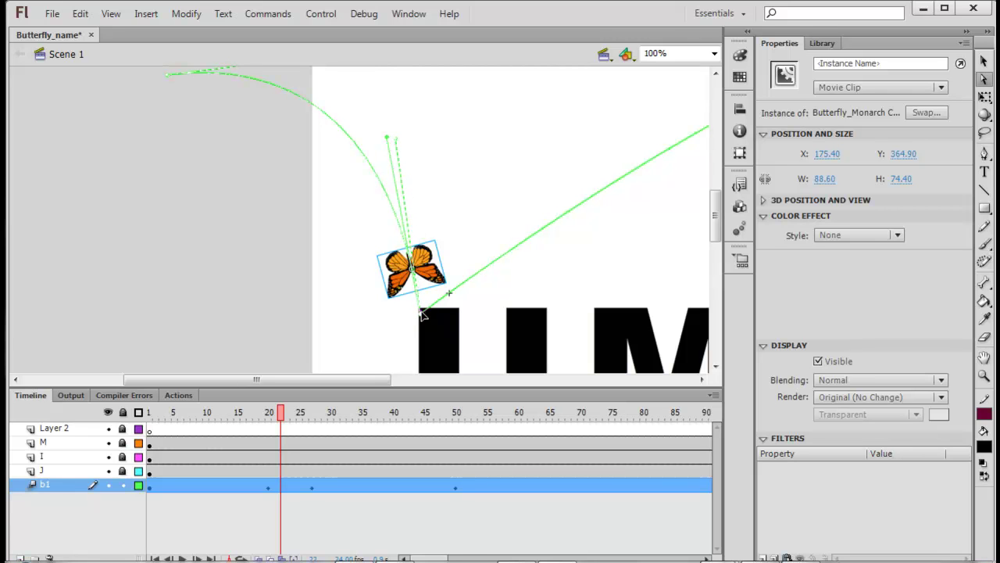
drag(422, 315, 420, 319)
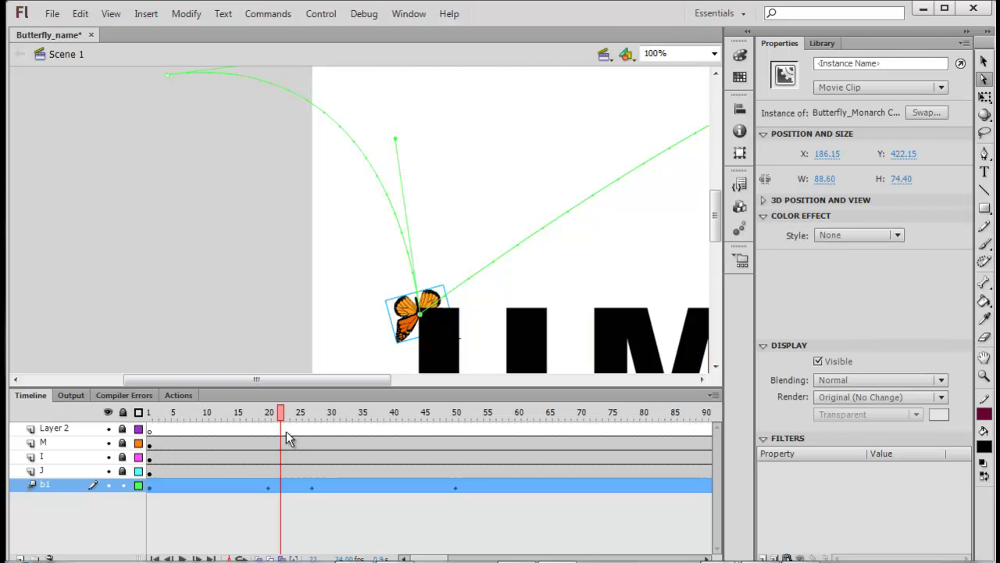
drag(281, 414, 264, 440)
key(alt+space)
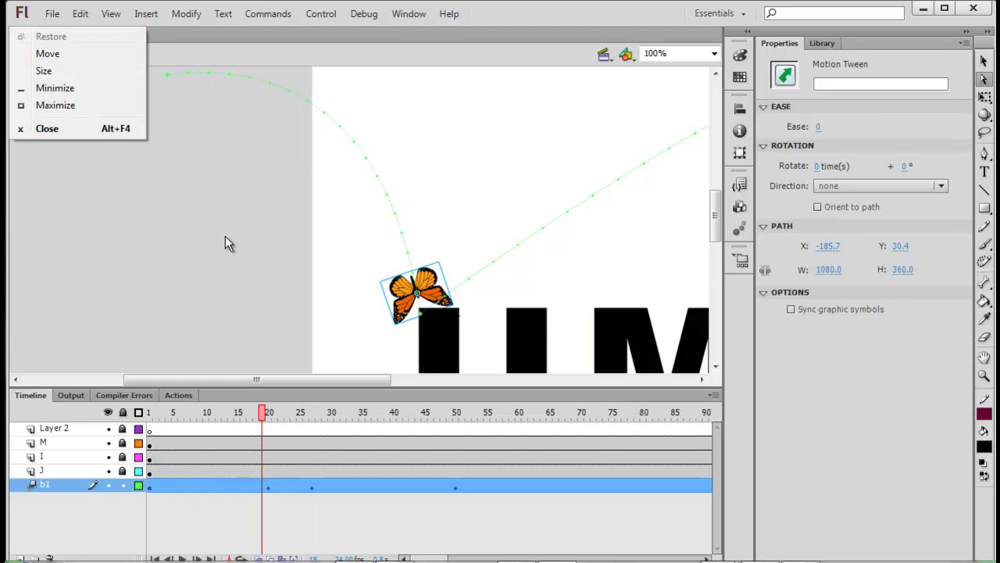
click(225, 241)
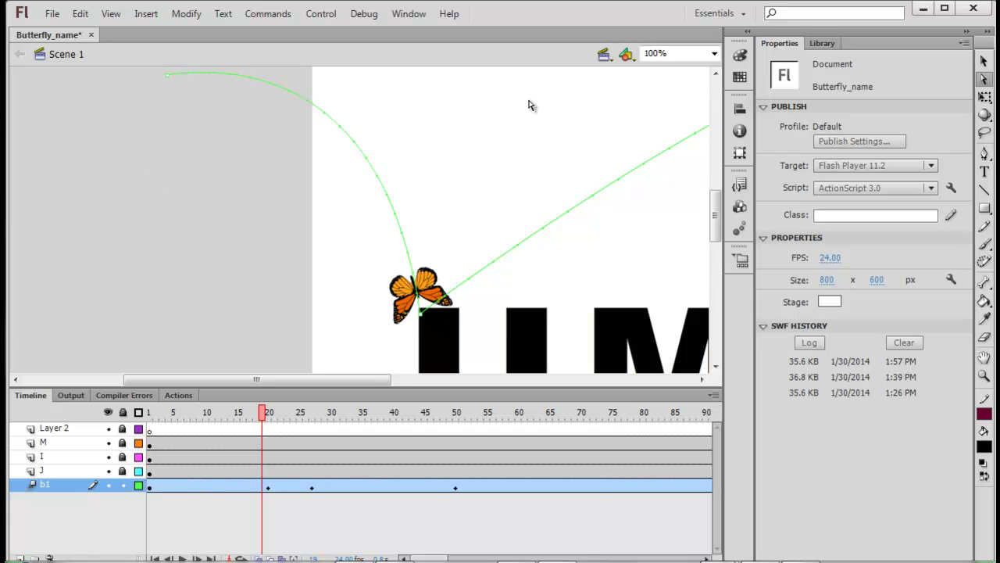
click(715, 53)
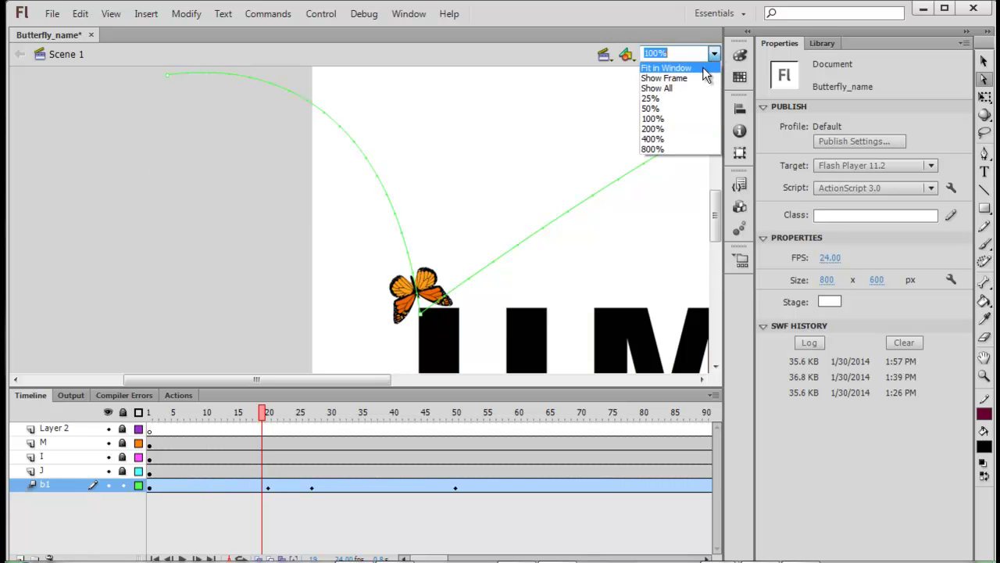
click(676, 108)
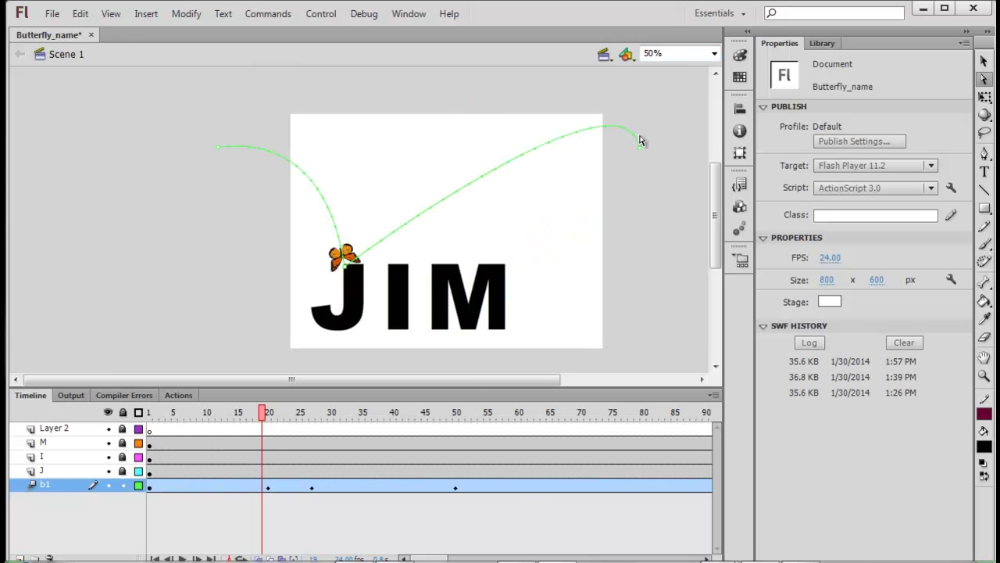
drag(264, 414, 314, 436)
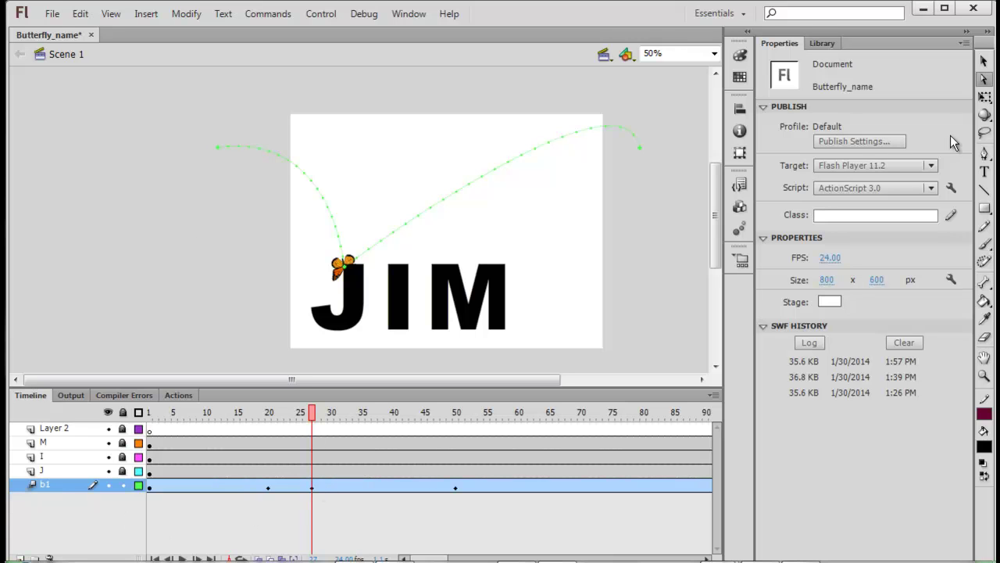
Rotate the butterfly where it lands on the J and again near the top-right
click(984, 97)
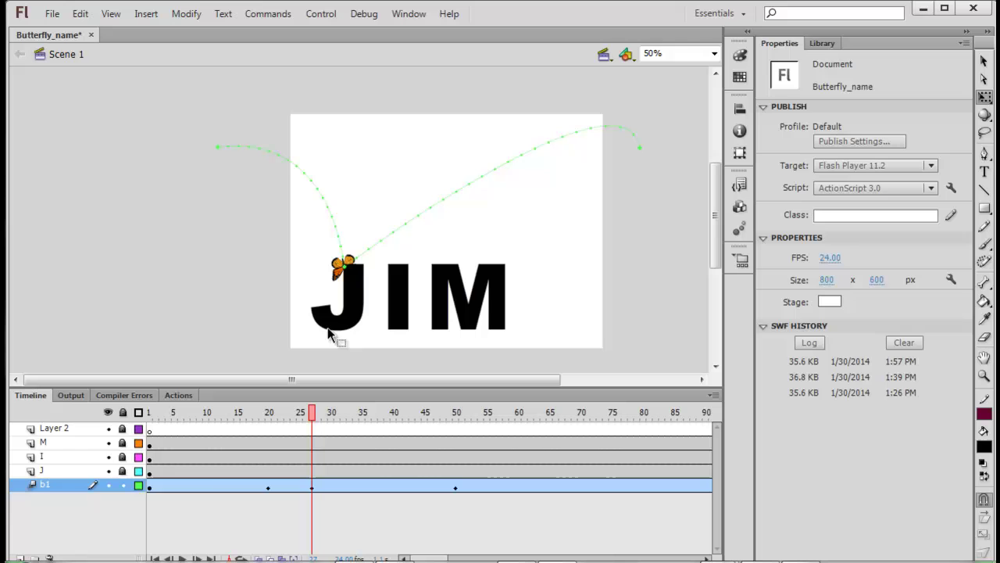
click(361, 266)
drag(373, 273, 348, 248)
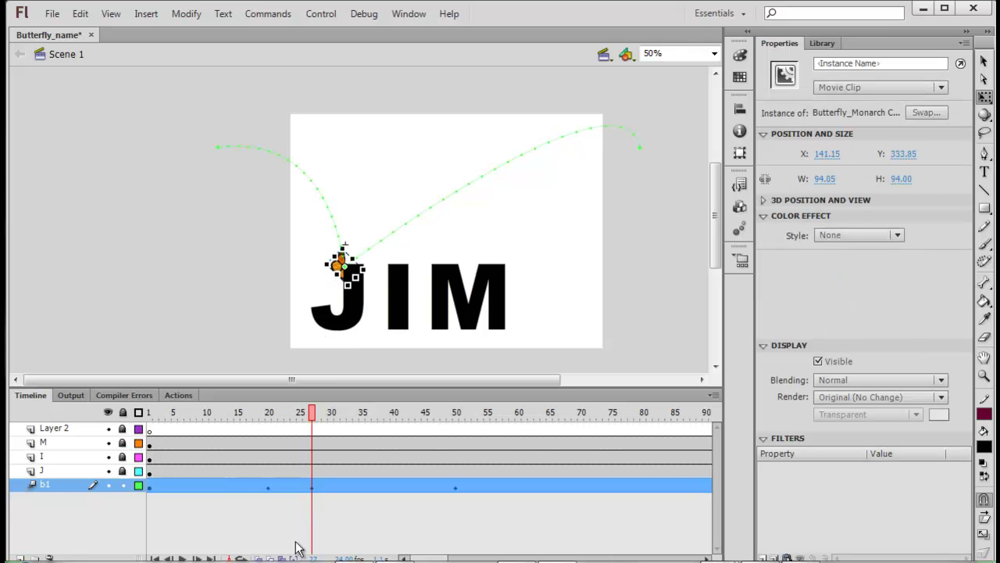
click(318, 414)
drag(318, 413, 430, 415)
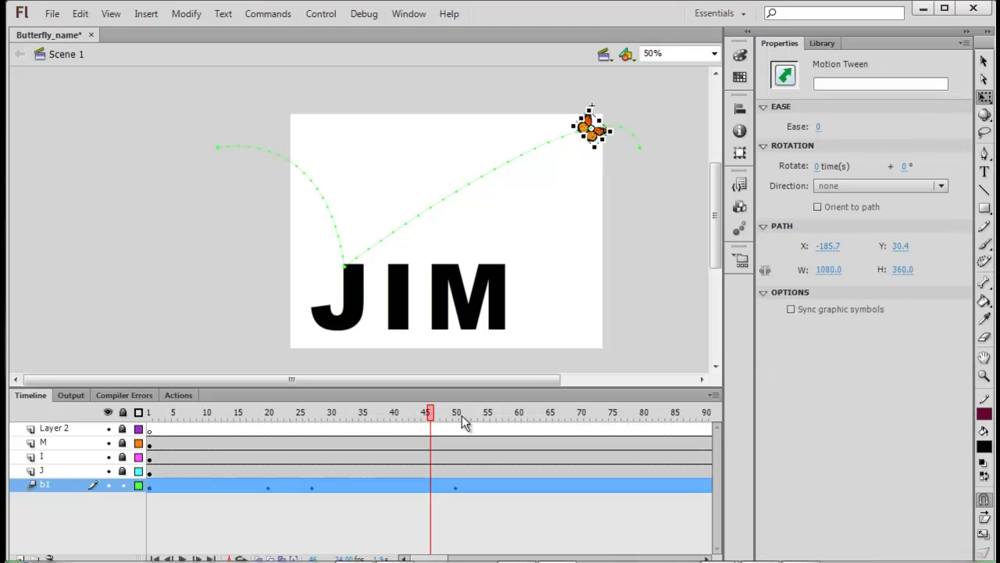
click(624, 133)
drag(624, 134, 688, 133)
Reshape the motion path's end tangent handles so the exit arcs smoothly, then rewind
click(985, 79)
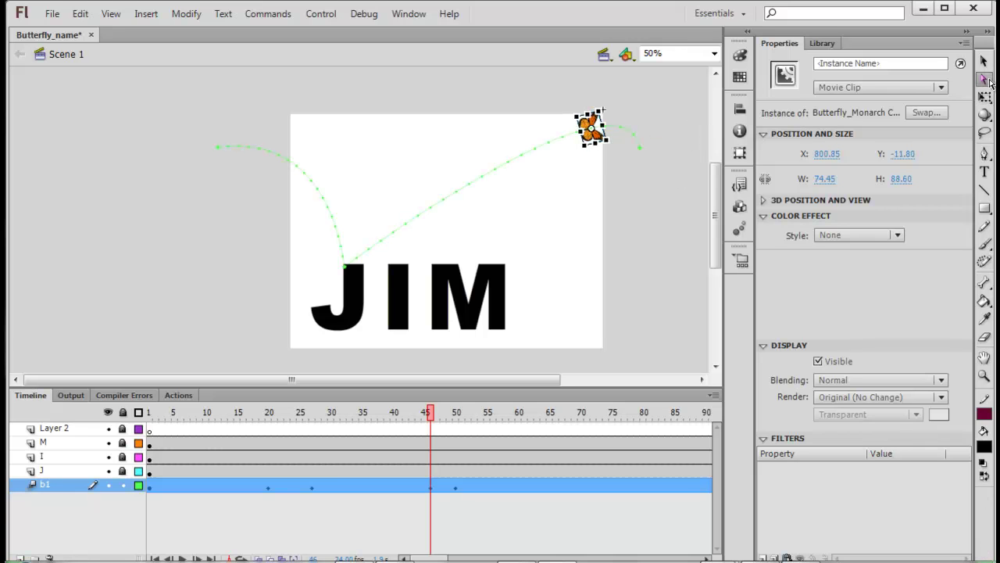
mouse_move(645, 148)
mouse_down()
mouse_move(630, 161)
mouse_move(661, 139)
mouse_move(655, 131)
mouse_up()
drag(717, 220, 718, 178)
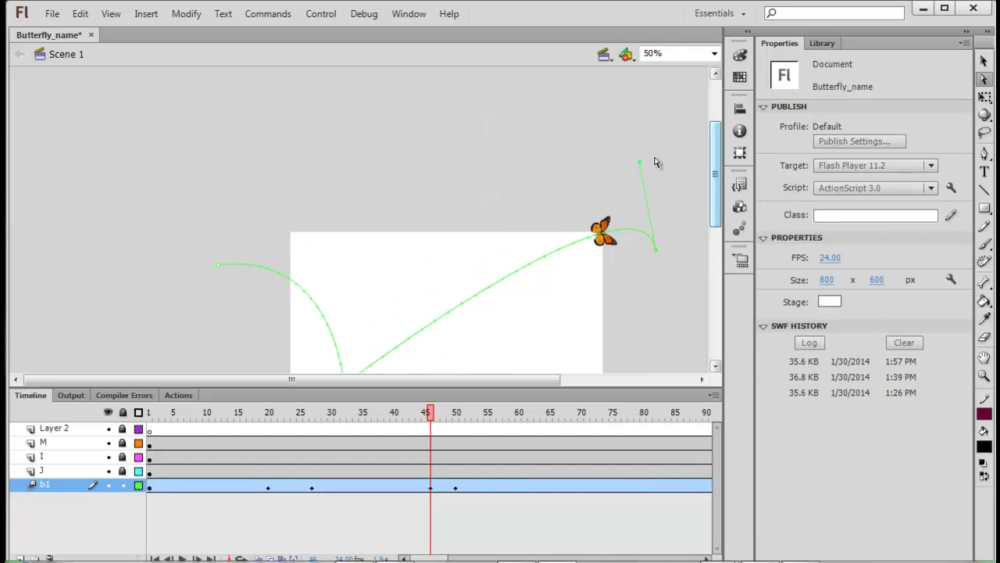
drag(639, 164, 488, 228)
scroll(599, 316, down, 5)
scroll(598, 317, up, 1)
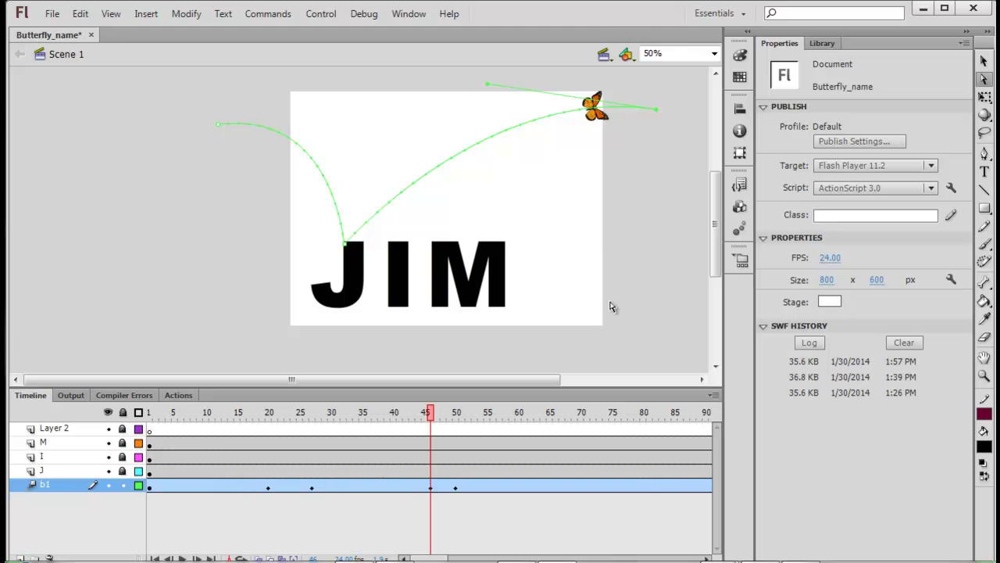
drag(488, 85, 512, 84)
mouse_move(657, 108)
mouse_down()
mouse_move(658, 123)
mouse_move(657, 111)
mouse_up()
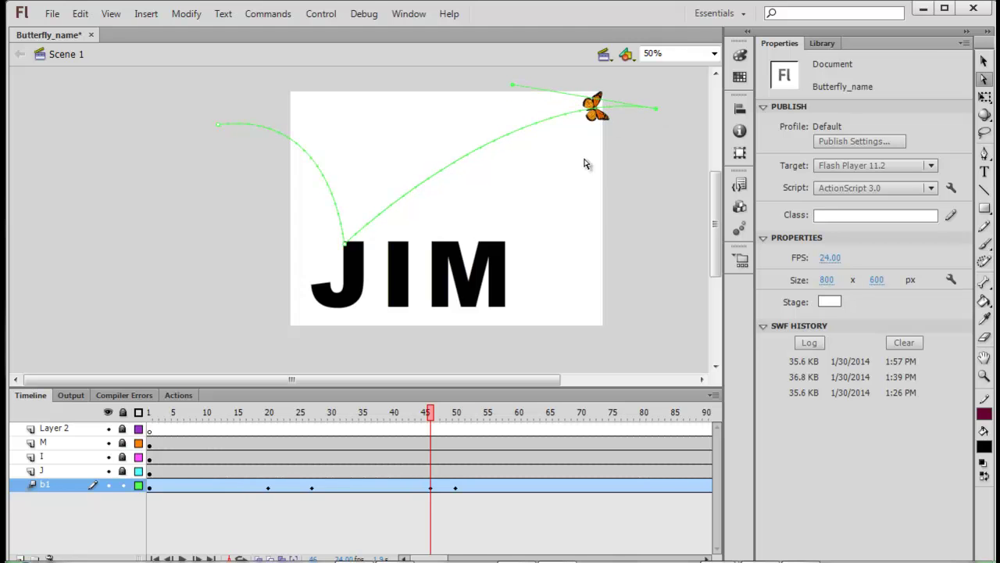
click(984, 62)
drag(433, 422, 169, 375)
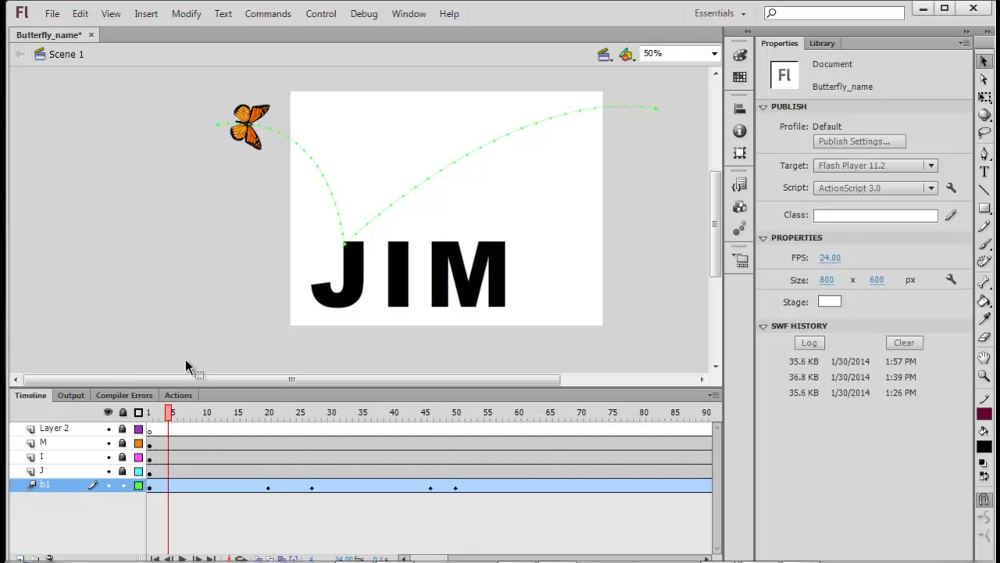
key(ctrl+Return)
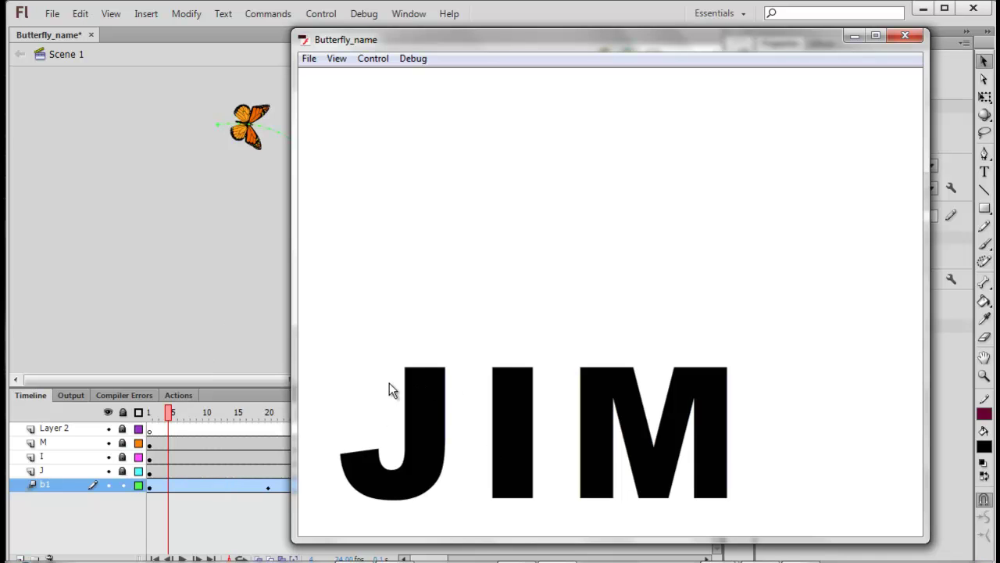
click(906, 36)
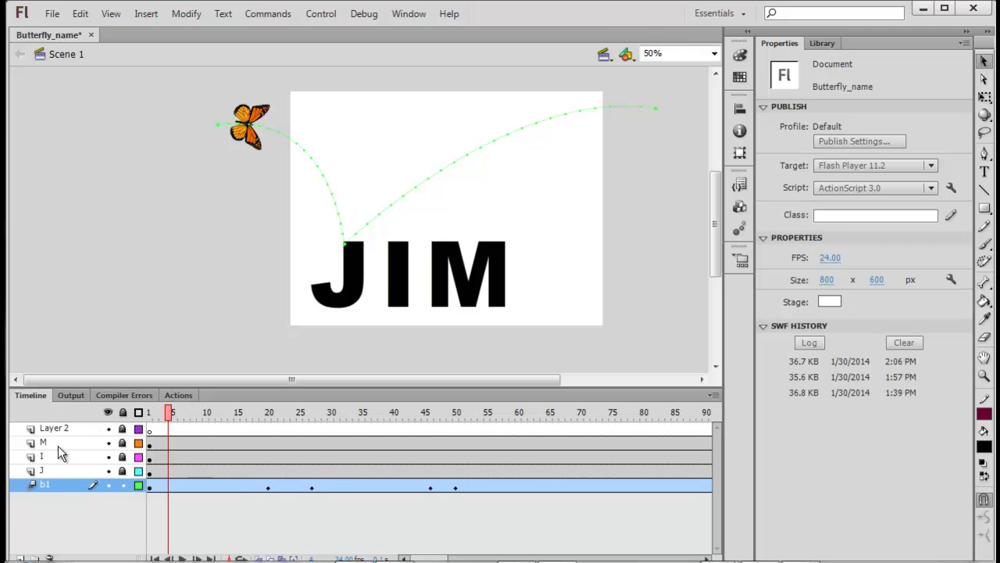
Move layer b1 up to sit directly below Layer 2 and play the animation
click(54, 486)
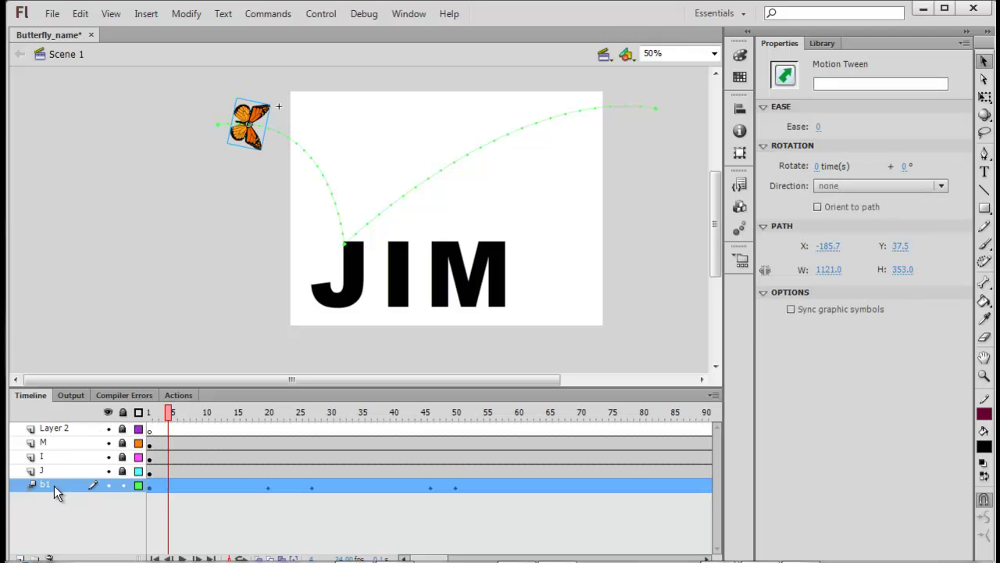
drag(60, 485, 68, 445)
drag(168, 412, 148, 429)
key(Return)
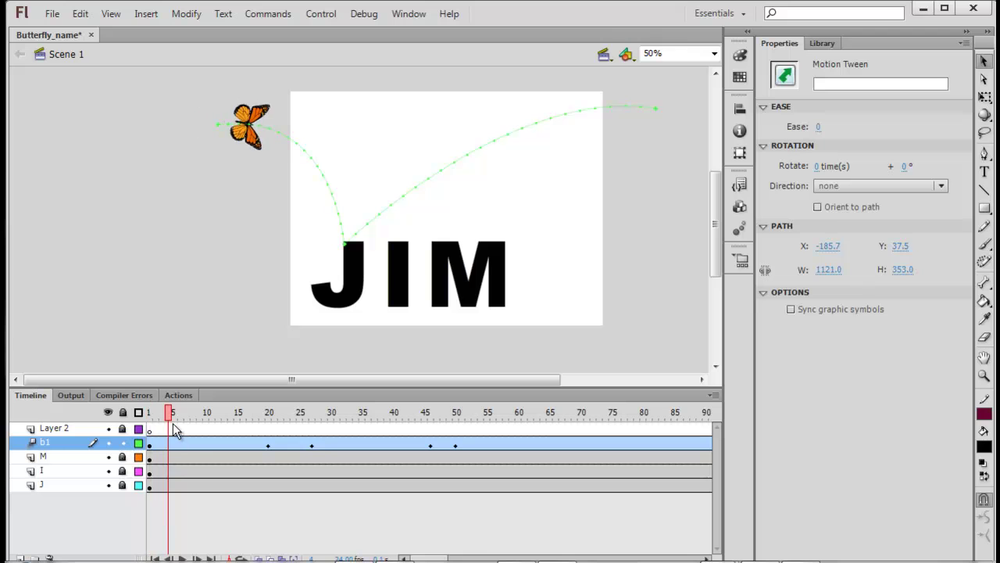
Unlock the J layer and lock the butterfly layer b1
click(122, 485)
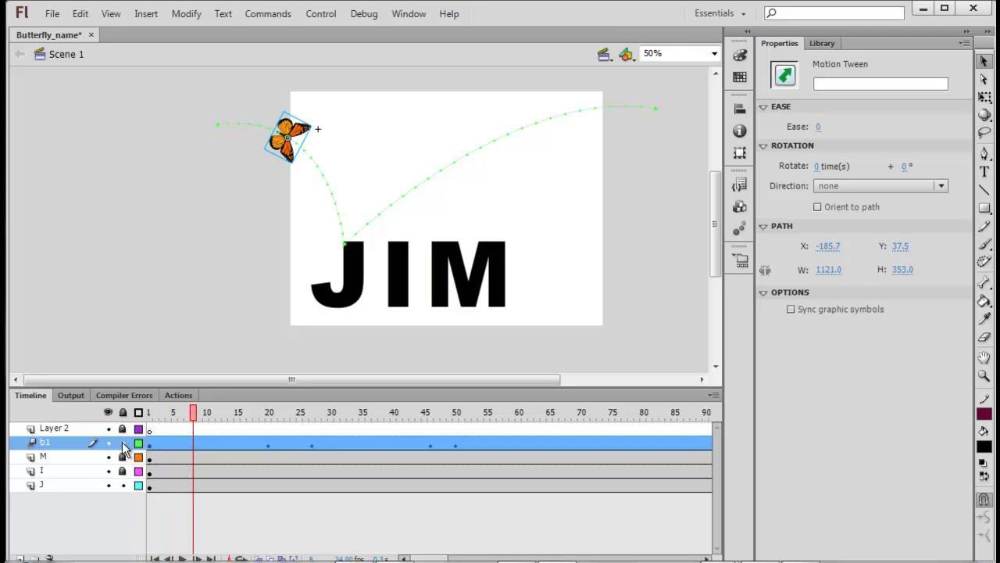
click(123, 443)
drag(192, 422, 219, 414)
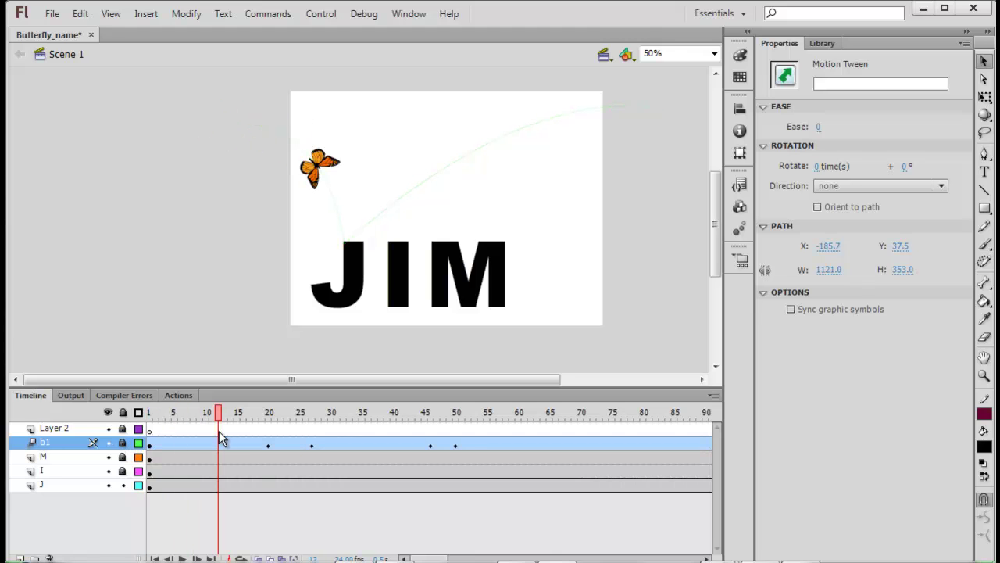
click(79, 483)
Create a motion tween on the J layer at frame 27 and scrub through it
click(280, 485)
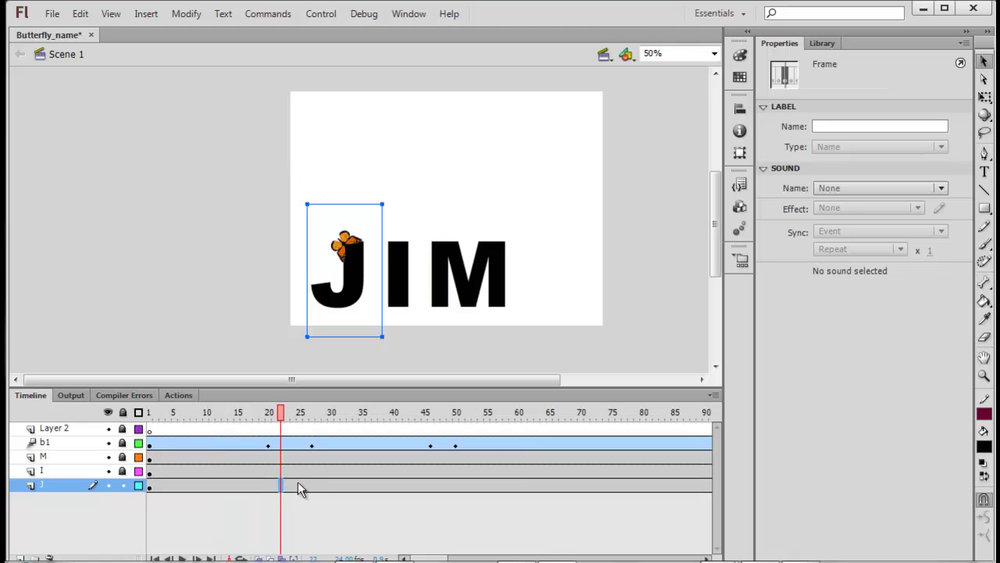
right_click(316, 484)
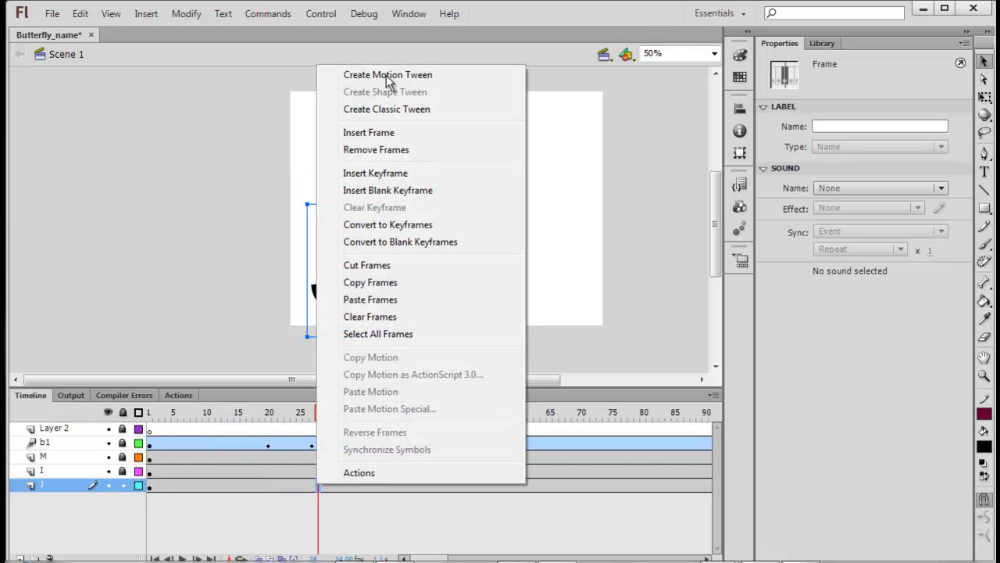
click(388, 75)
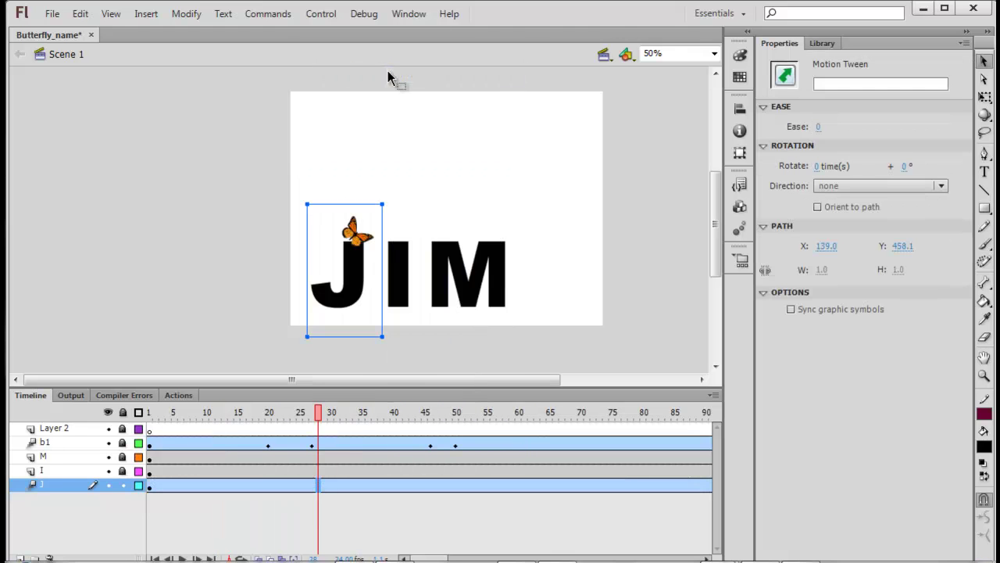
drag(323, 417, 151, 430)
drag(152, 430, 333, 453)
With Free Transform, move the J's transformation point up to its top and test the rotation
click(348, 289)
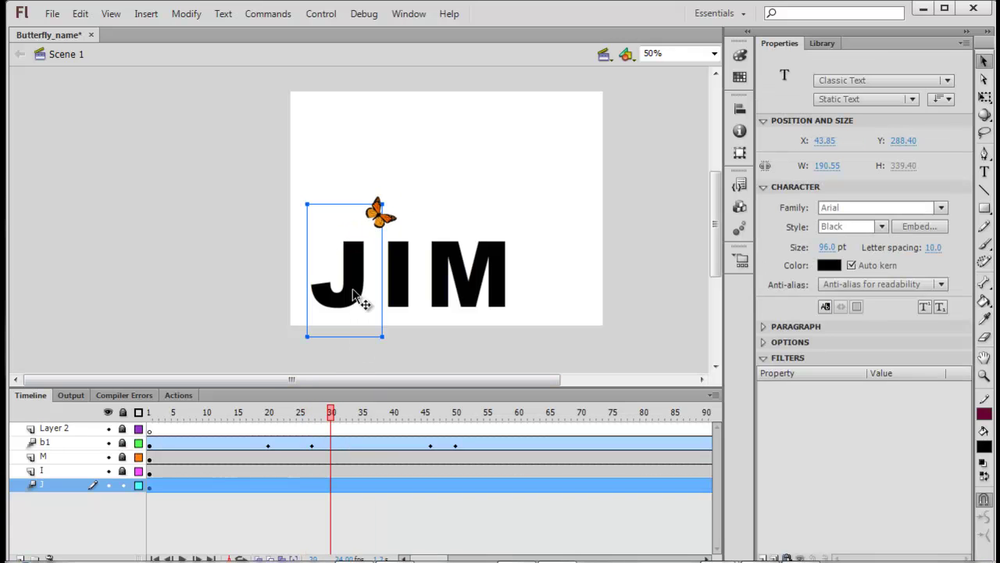
click(60, 496)
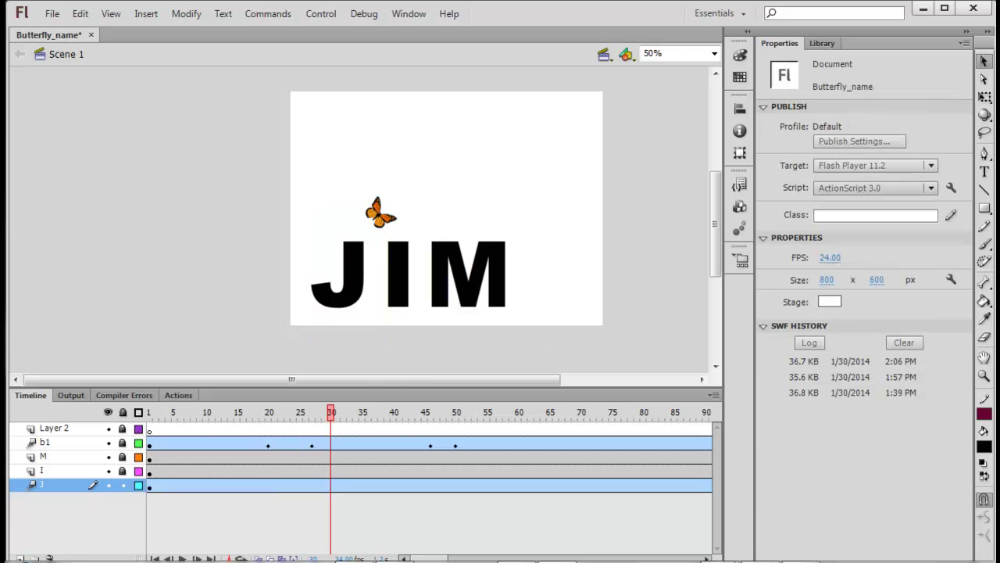
click(357, 296)
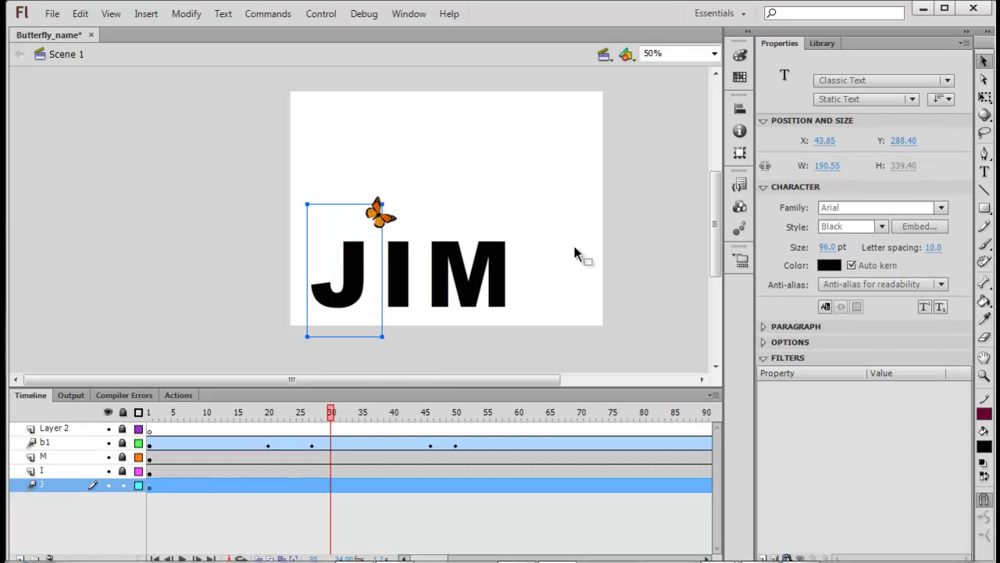
click(985, 96)
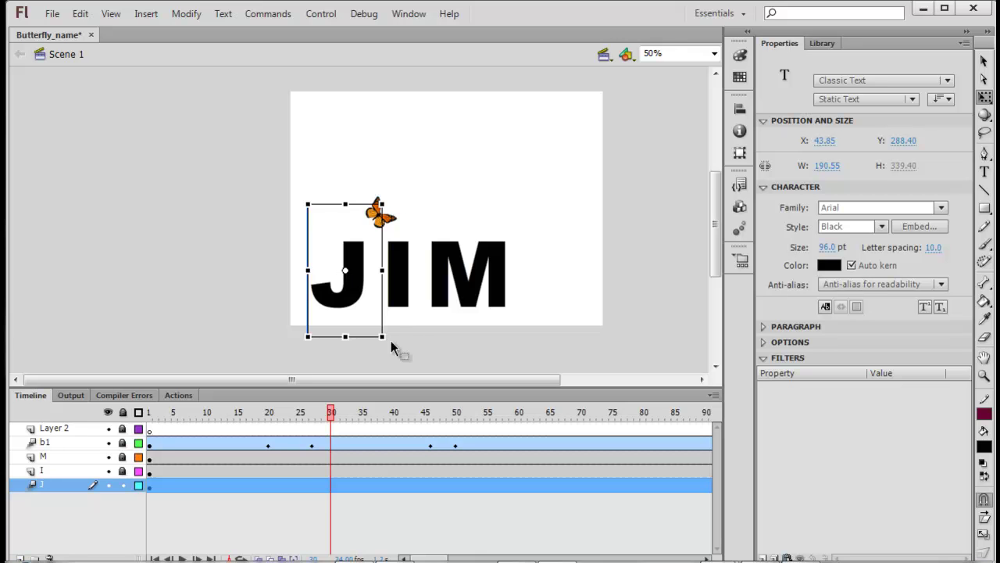
drag(392, 337, 393, 360)
click(983, 61)
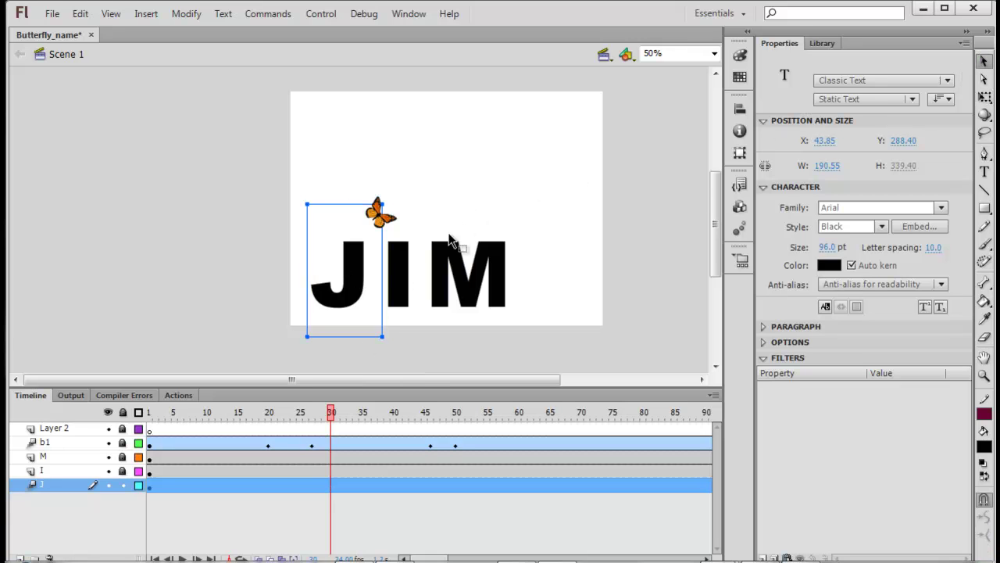
click(985, 97)
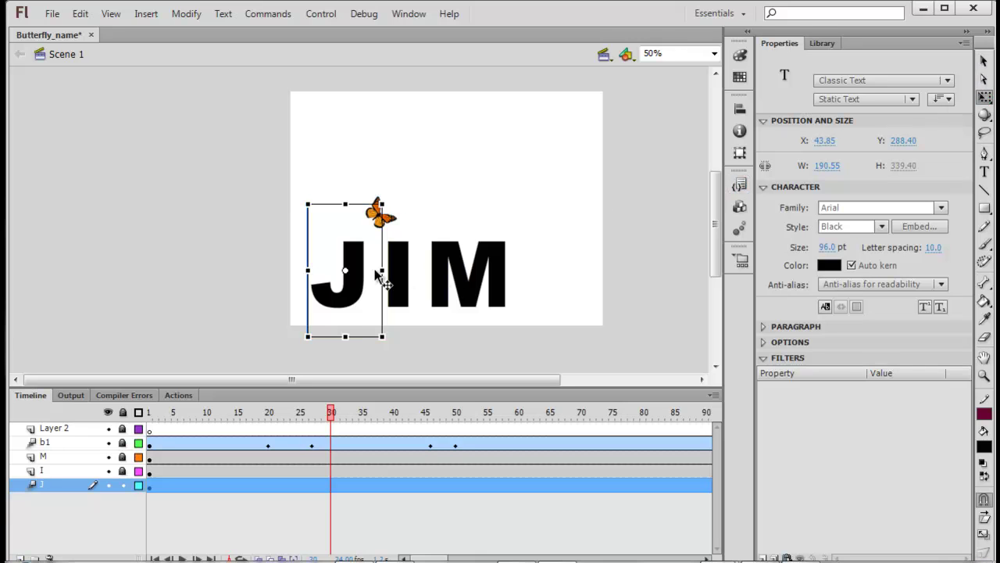
drag(344, 271, 345, 243)
mouse_move(385, 339)
mouse_down()
mouse_move(291, 320)
mouse_move(383, 330)
mouse_up()
drag(331, 410, 313, 429)
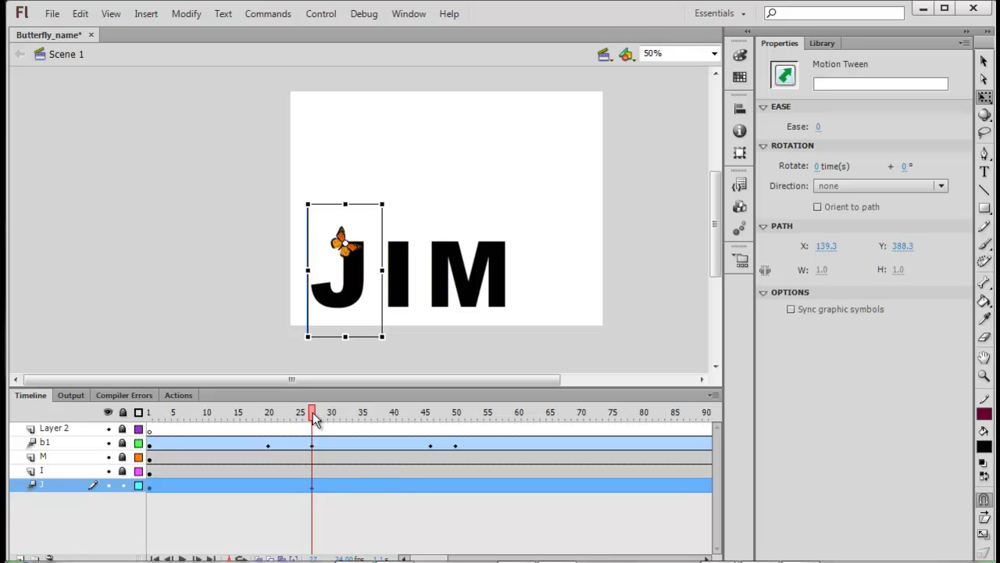
At about frame 34, lift the J up under the butterfly and tilt it
drag(313, 412, 375, 400)
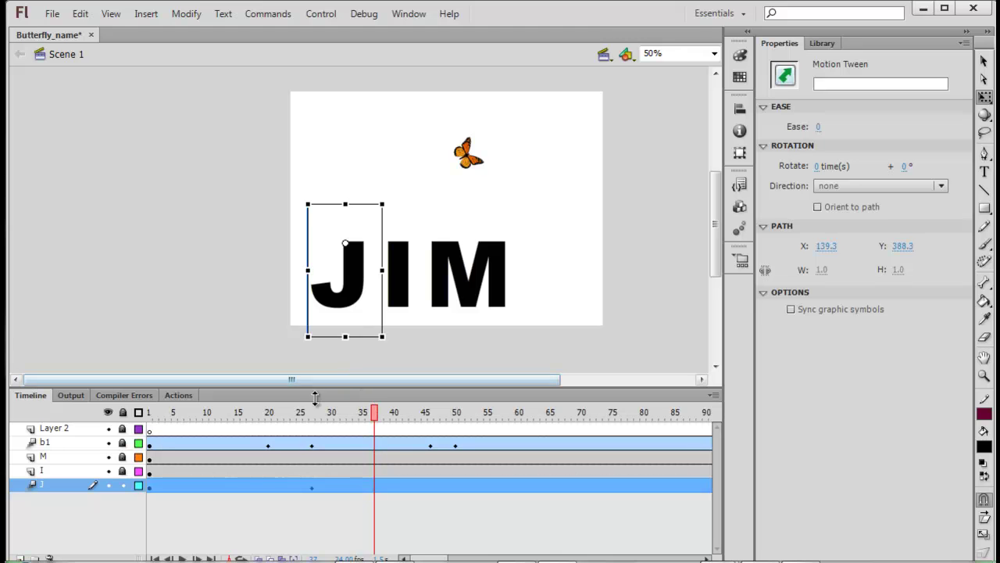
drag(357, 306, 471, 218)
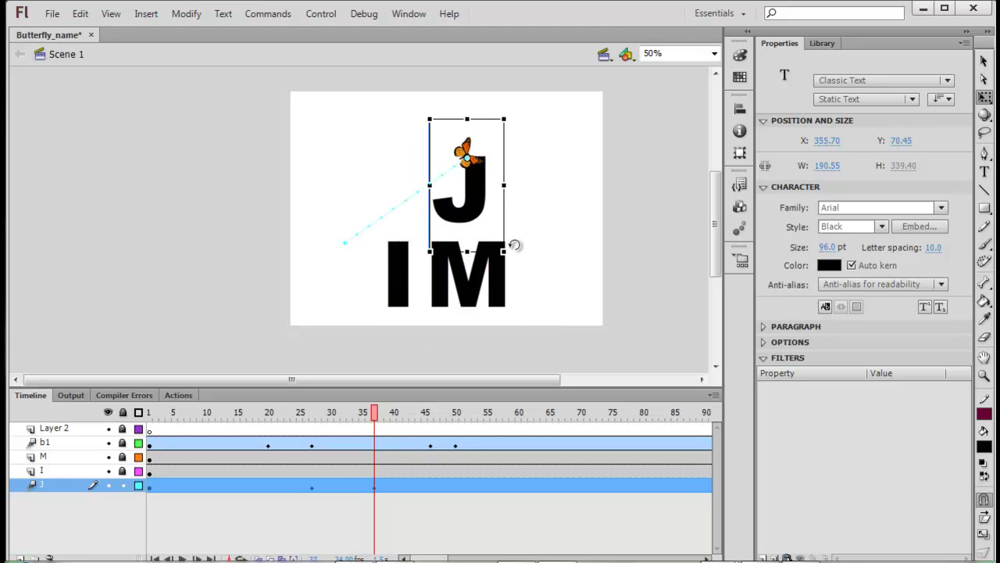
drag(510, 247, 453, 255)
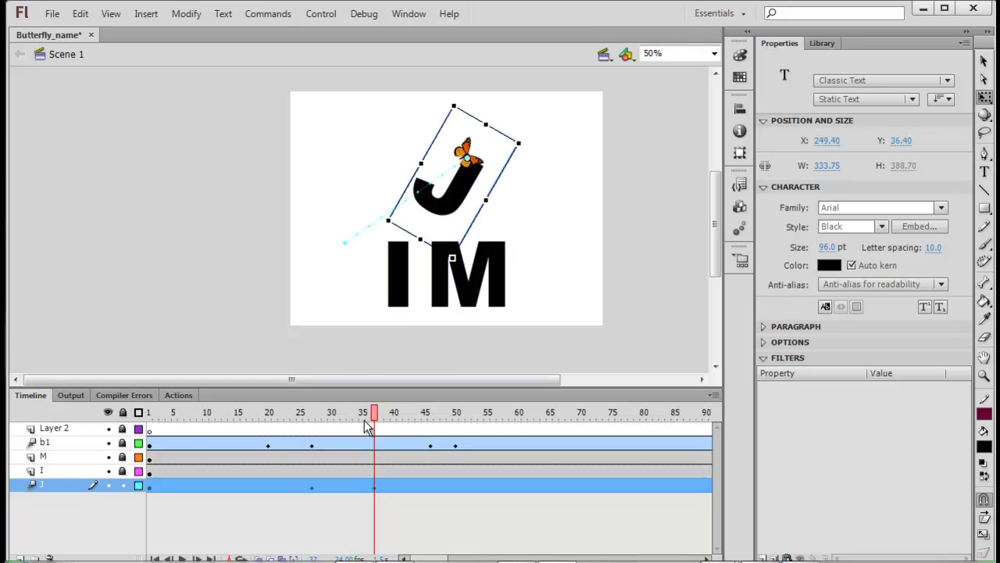
drag(374, 420, 460, 393)
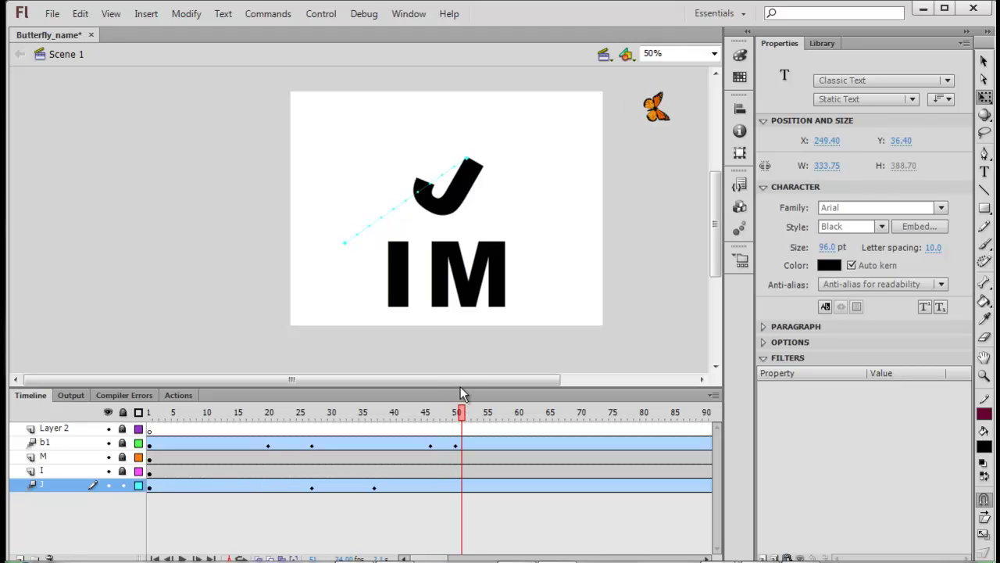
Move the J down beside the M and lay it sideways where it lands
click(460, 485)
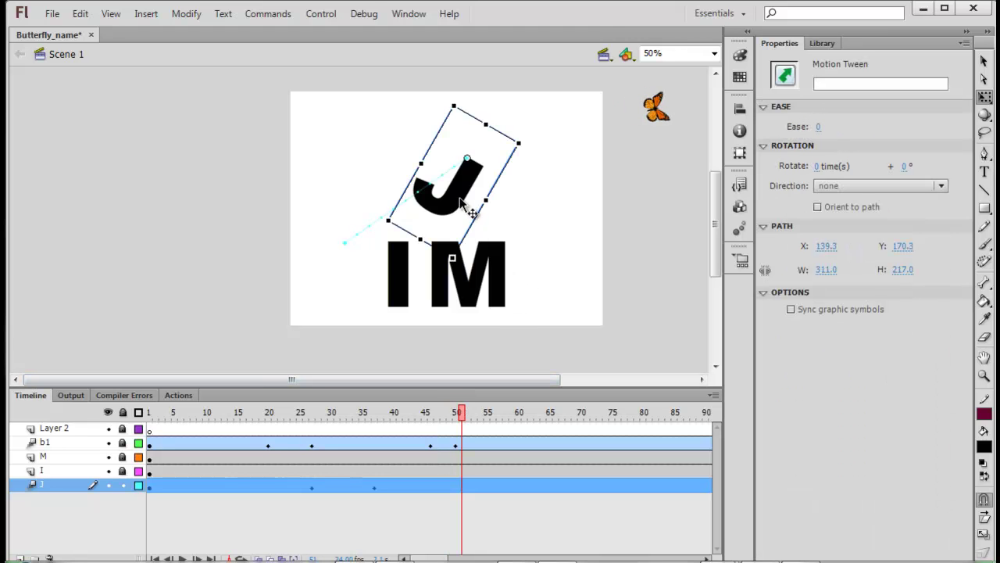
drag(473, 184, 580, 338)
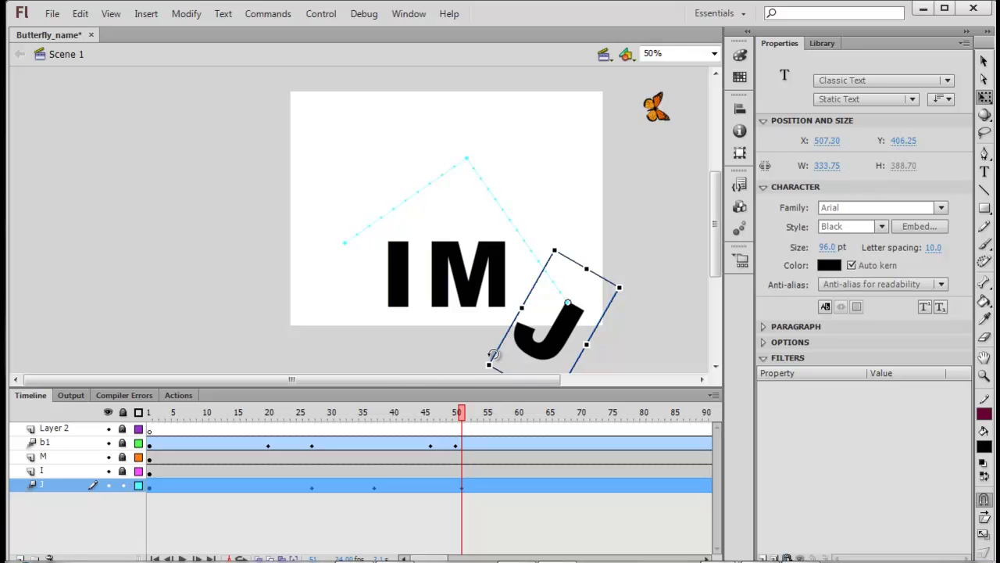
drag(488, 360, 466, 275)
drag(552, 337, 563, 313)
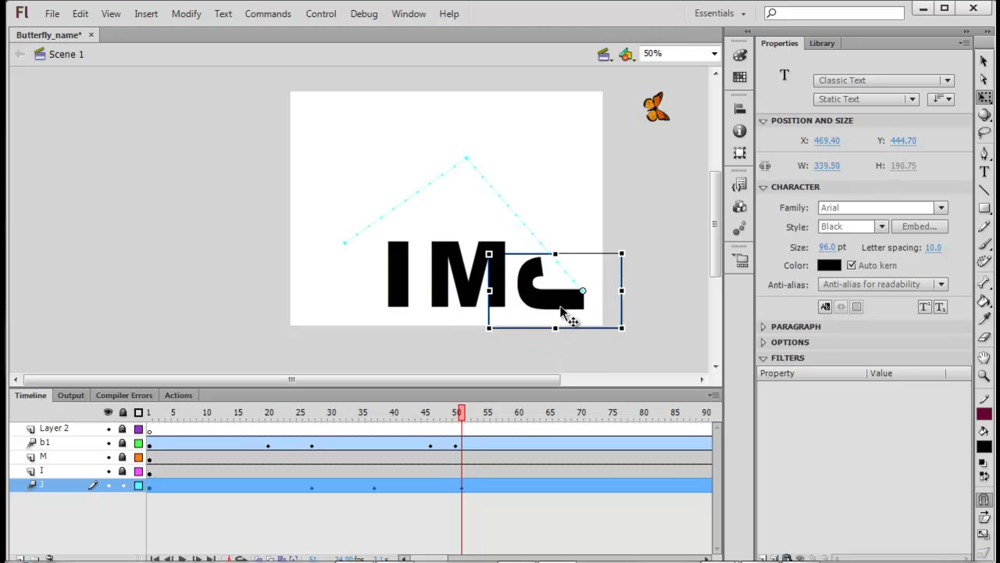
click(986, 63)
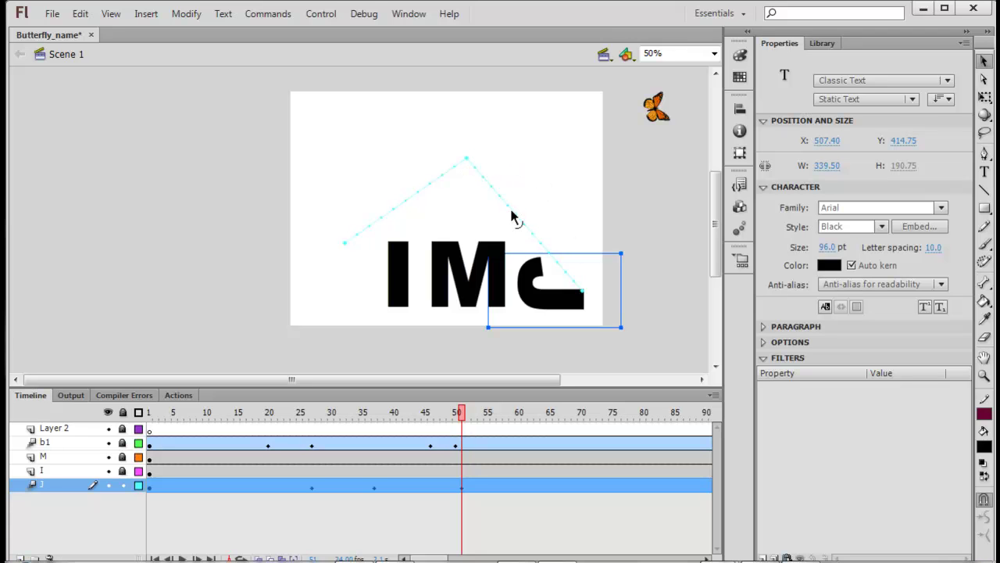
Drag the path's right segment into an outward arc and preview the J along it
drag(510, 210, 538, 188)
mouse_move(462, 415)
mouse_down()
mouse_move(253, 447)
mouse_move(310, 446)
mouse_move(383, 415)
mouse_move(471, 407)
mouse_up()
click(472, 407)
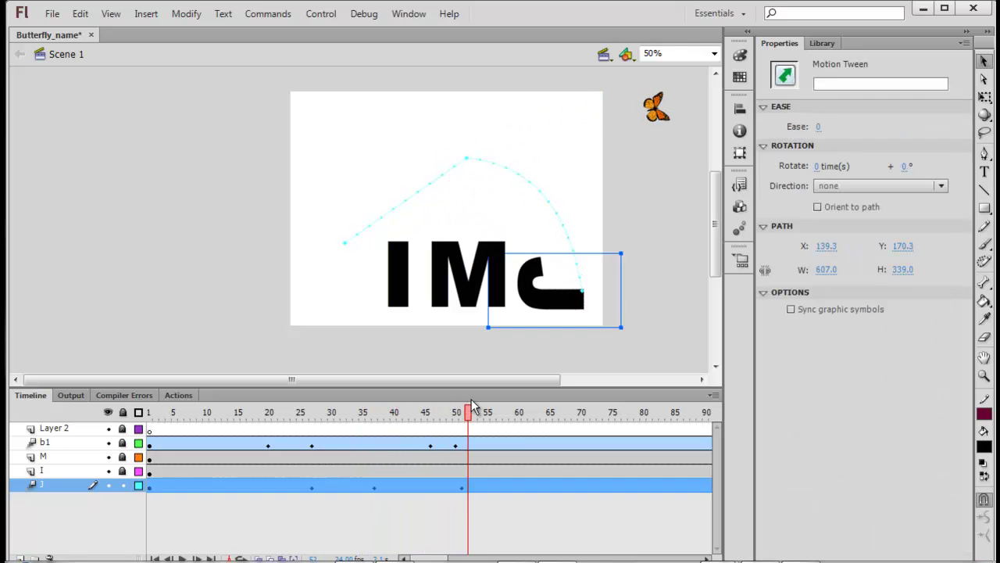
key(ctrl+Return)
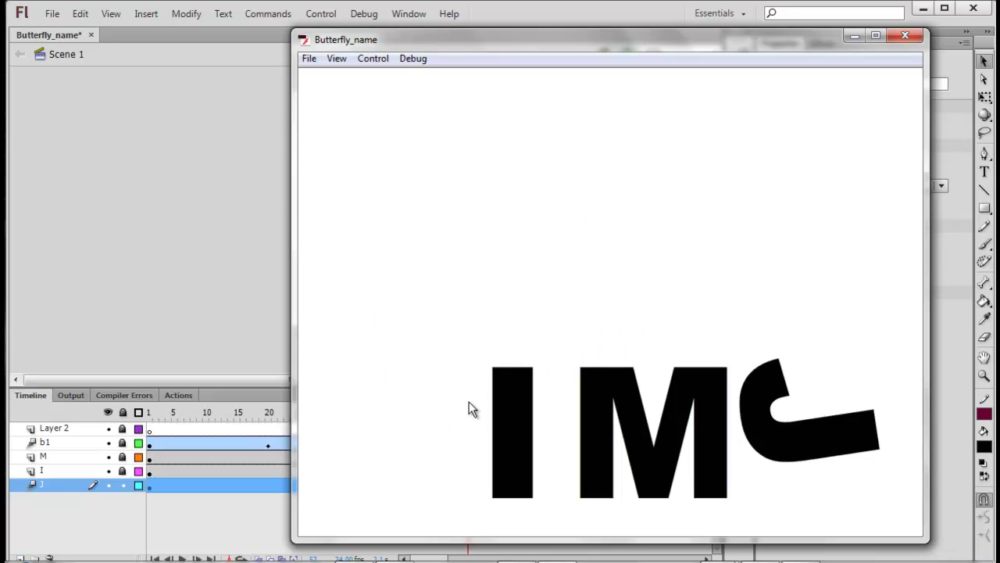
click(914, 36)
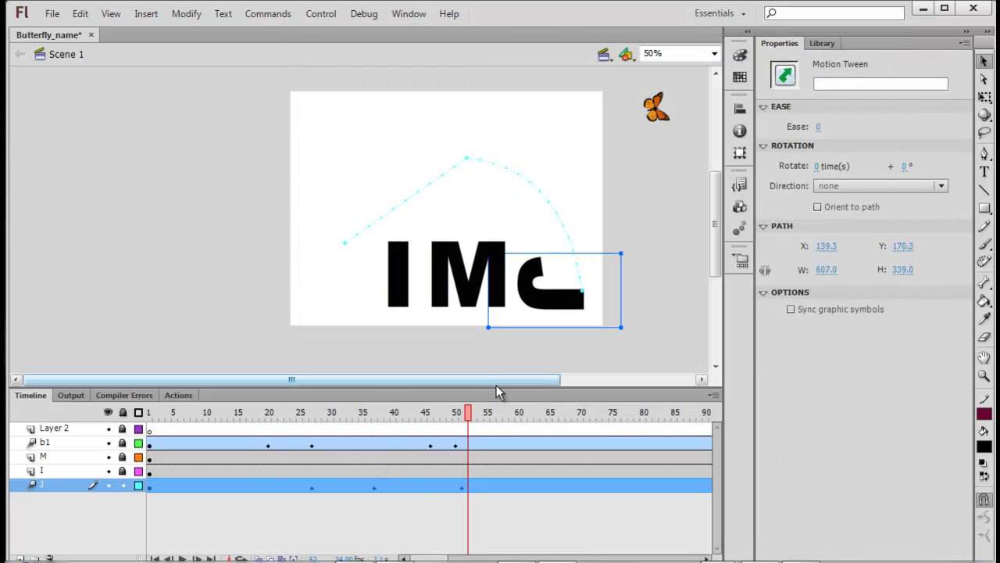
drag(451, 424, 101, 457)
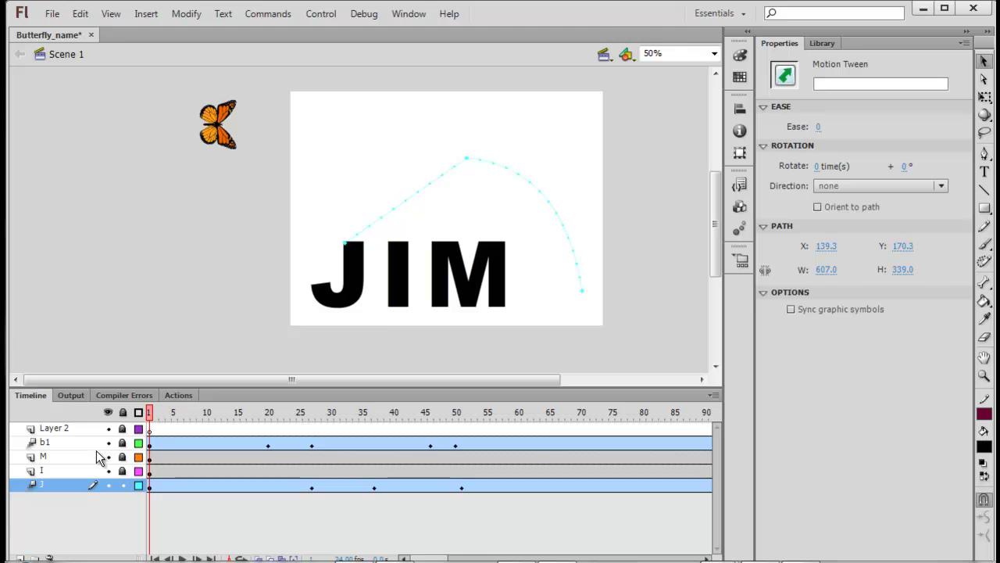
click(88, 486)
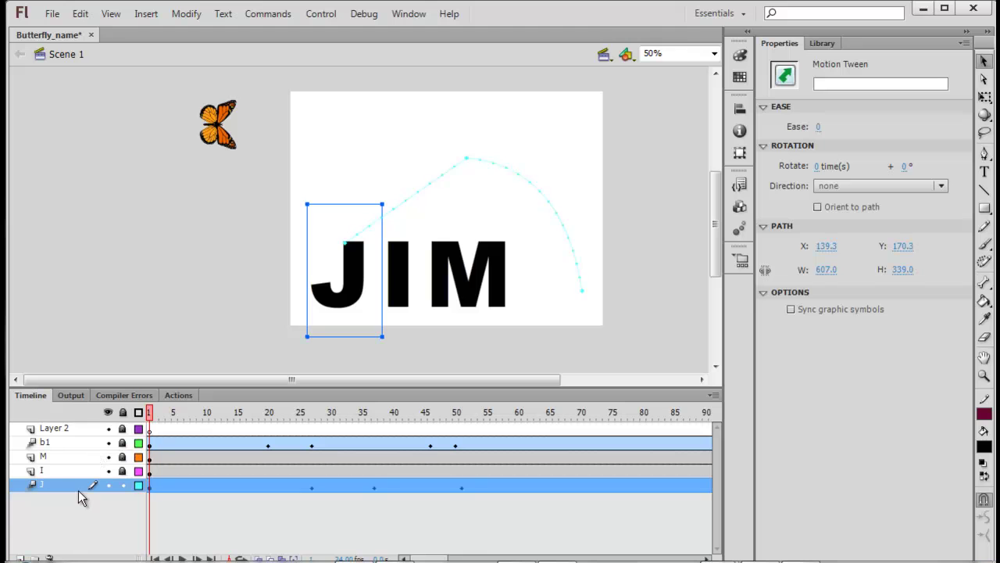
click(350, 297)
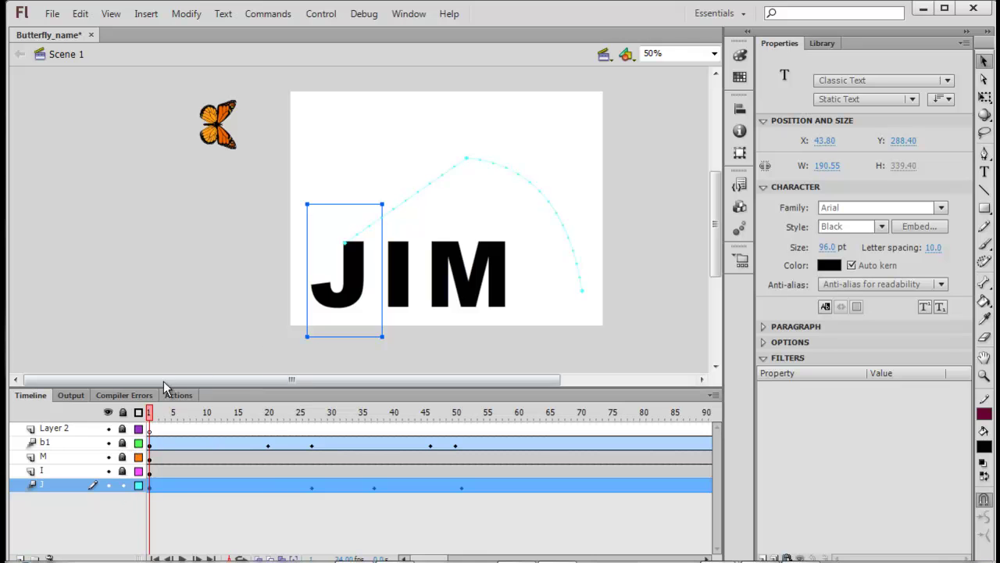
drag(149, 412, 460, 428)
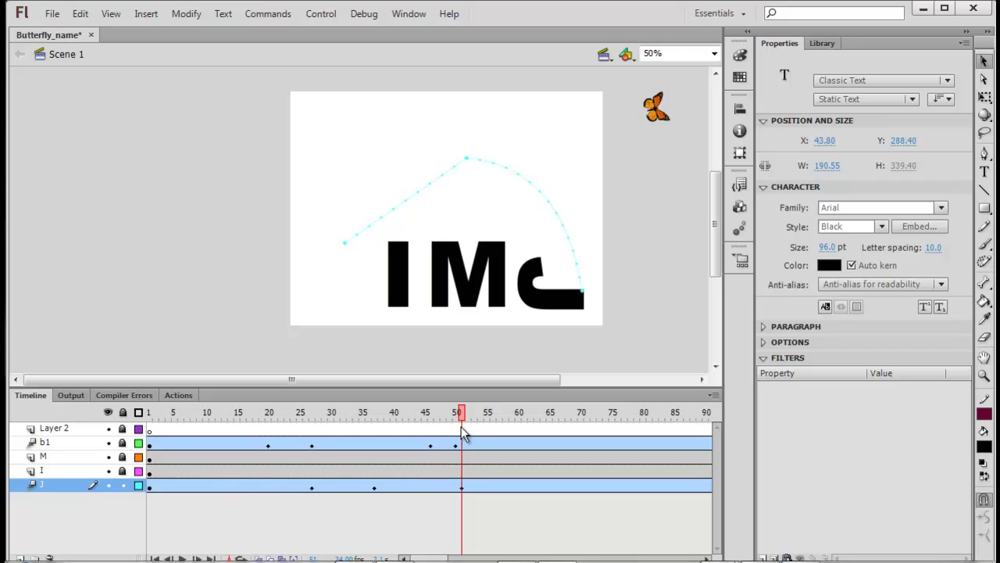
click(469, 485)
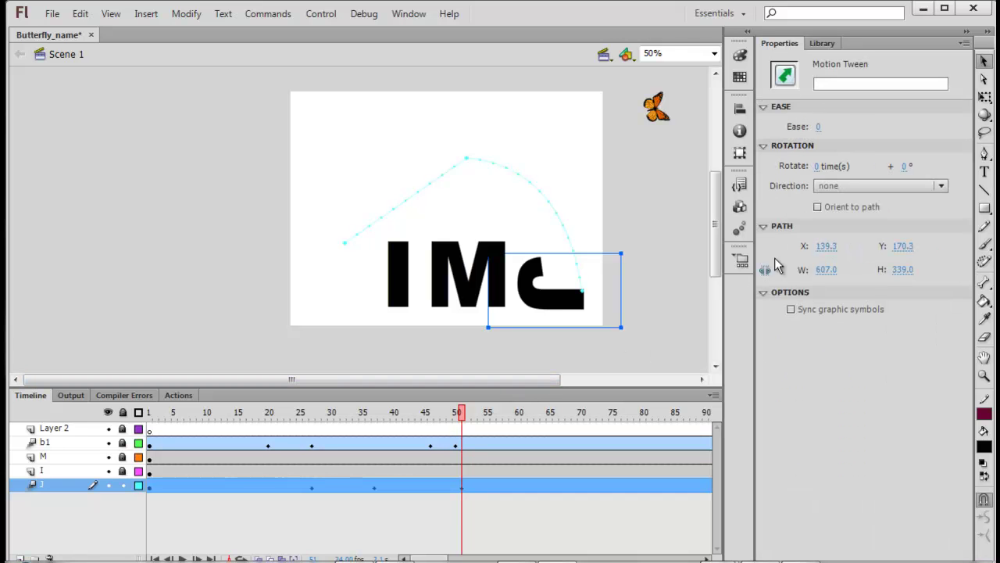
Set the J text's colour to red in the Properties panel
click(536, 303)
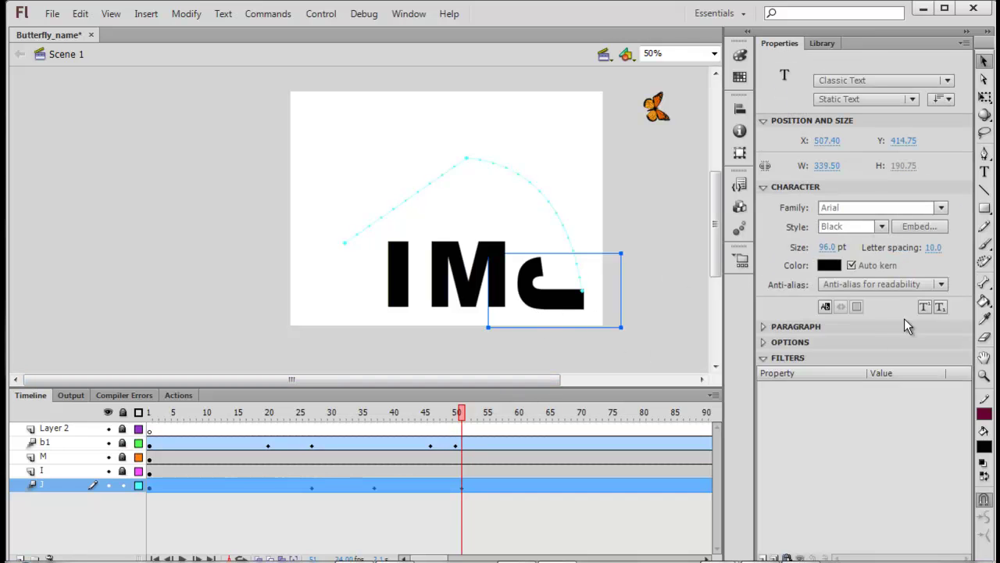
click(829, 266)
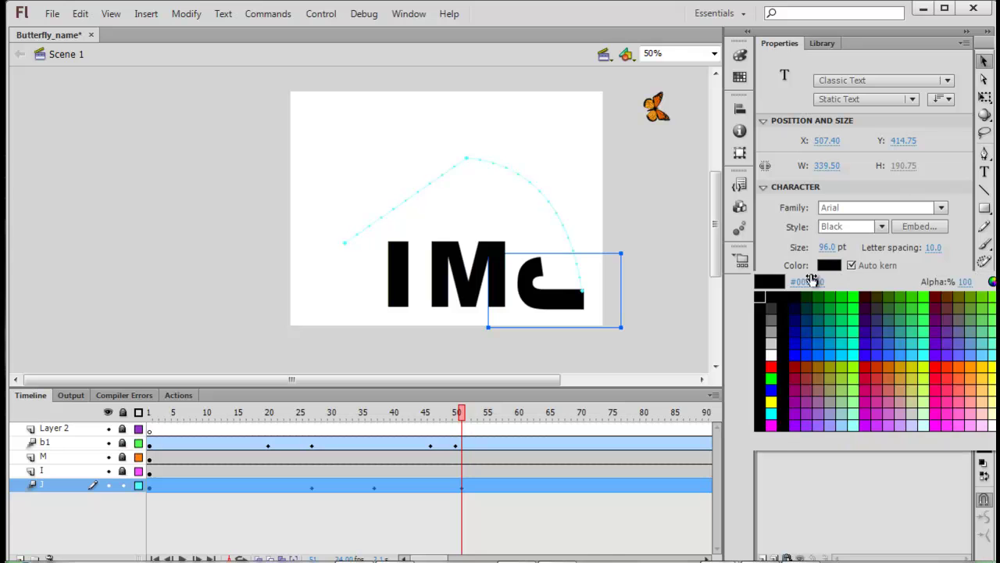
click(781, 359)
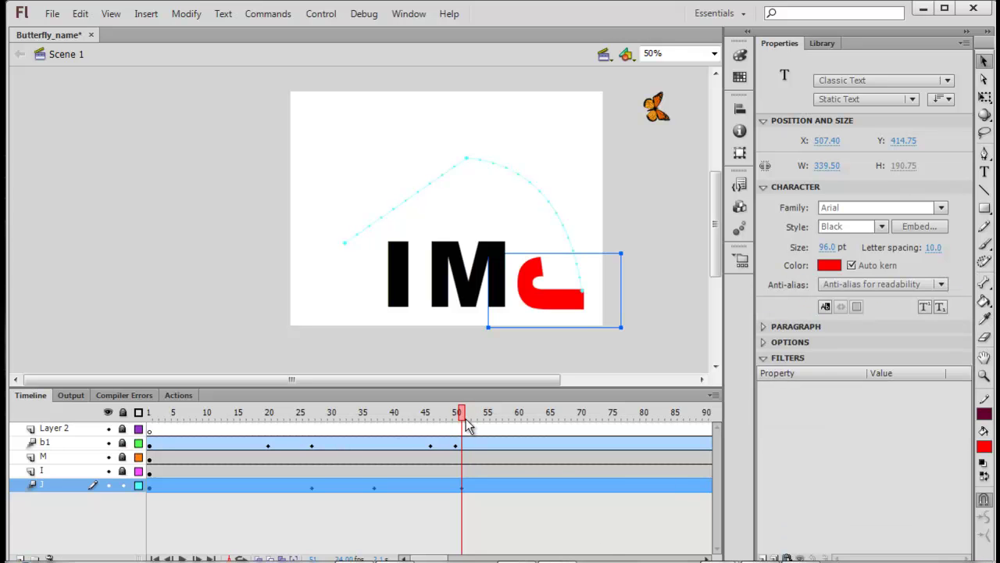
drag(465, 426, 110, 372)
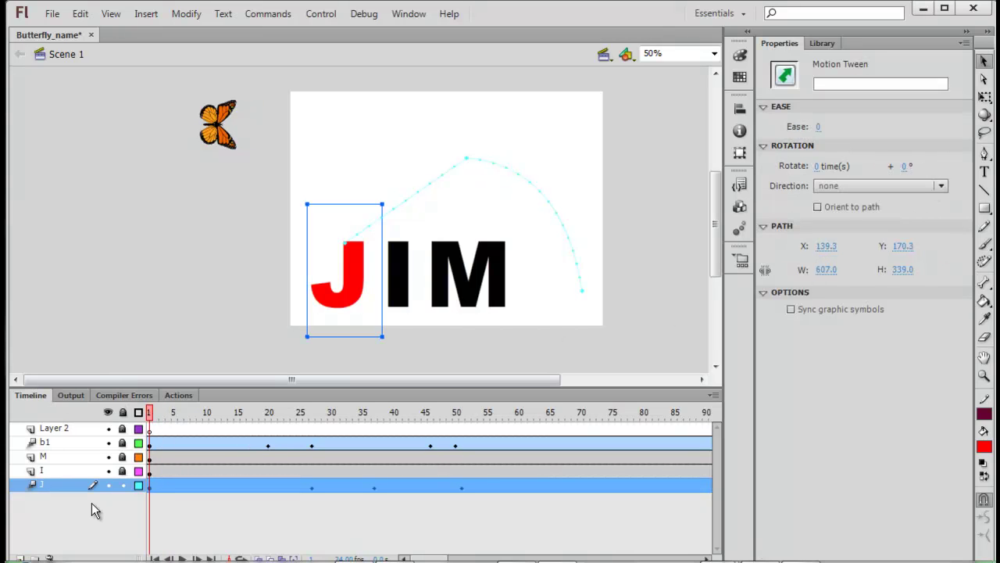
Check the red J moving along its path, then show the Library panel
click(342, 307)
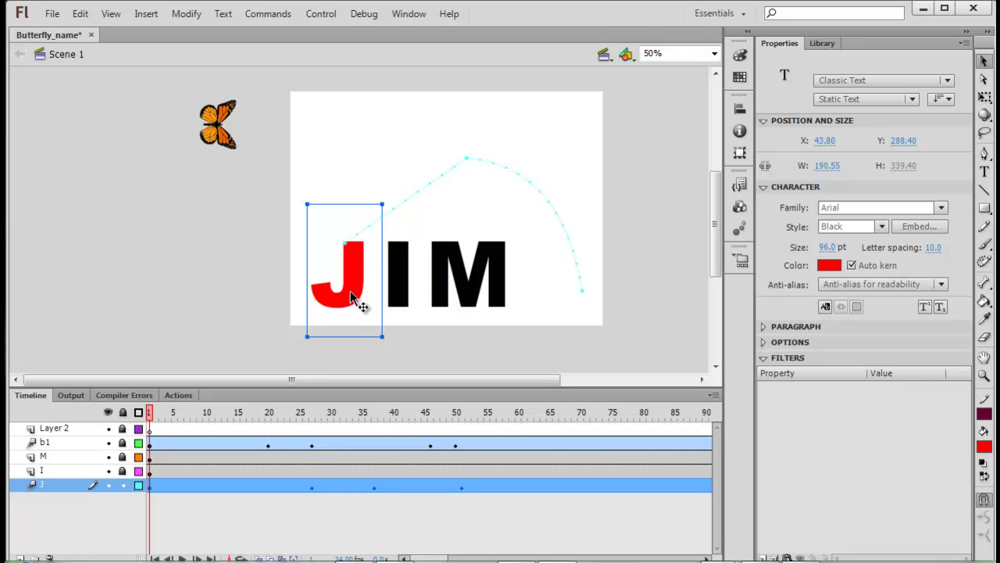
click(763, 343)
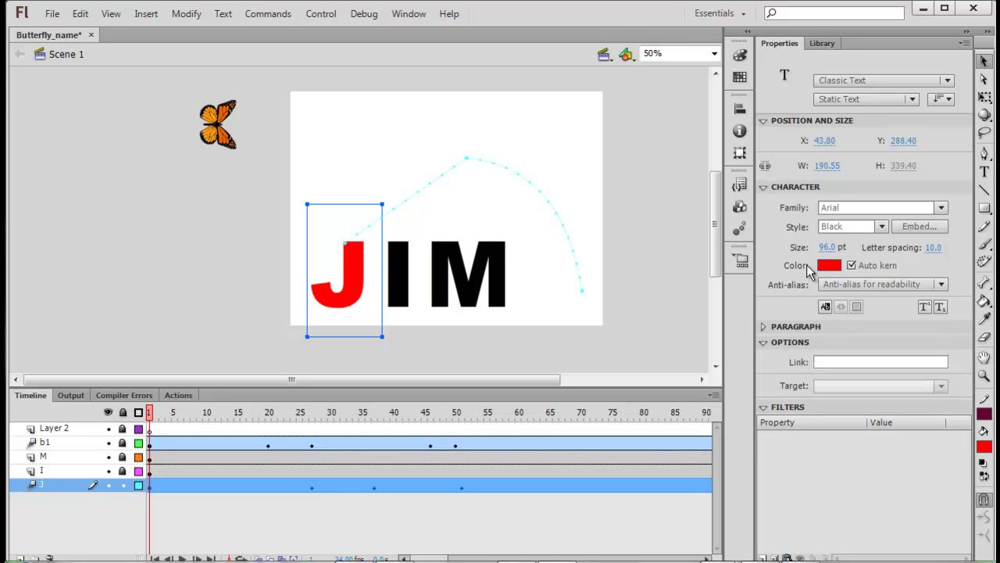
click(191, 301)
click(358, 294)
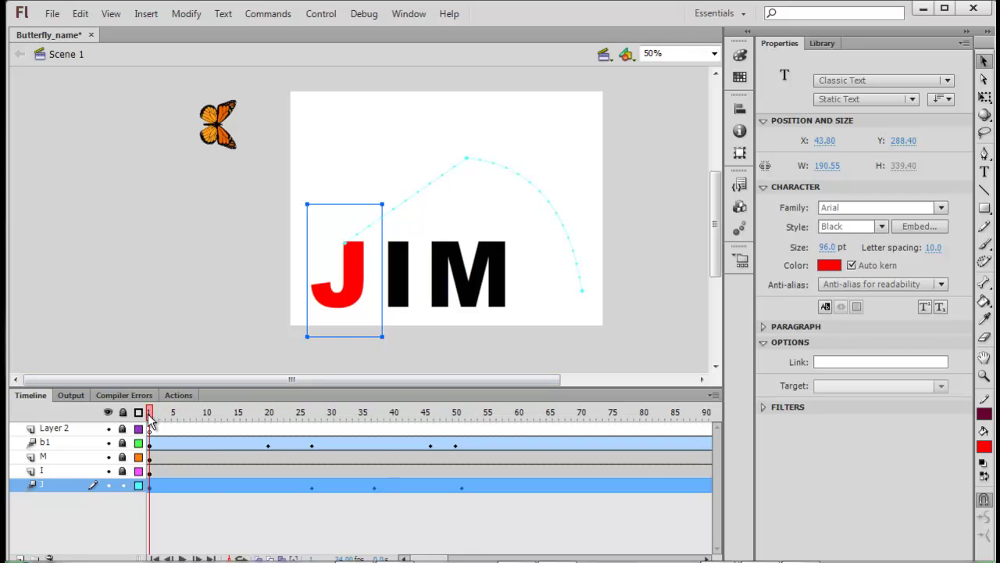
drag(150, 414, 134, 494)
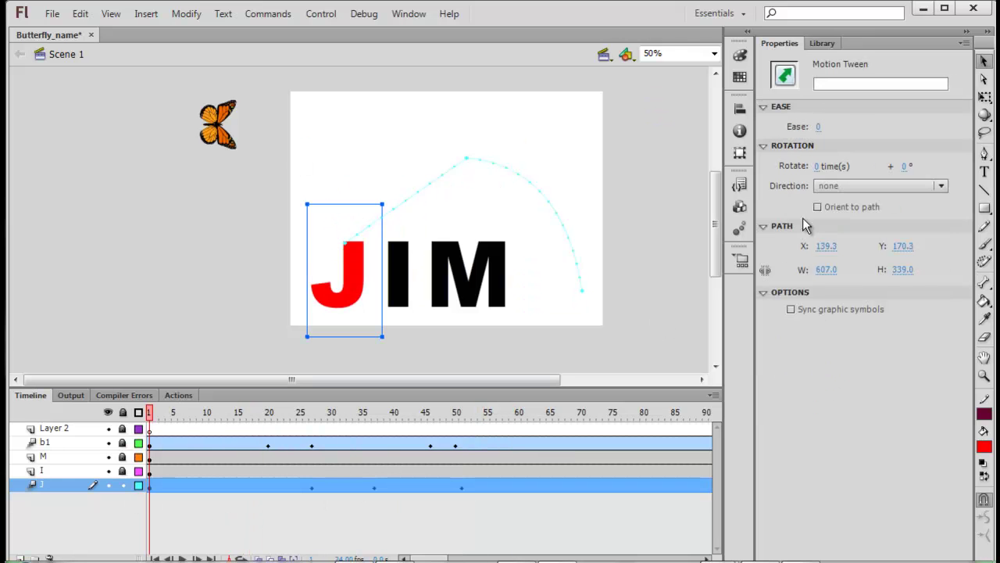
click(829, 45)
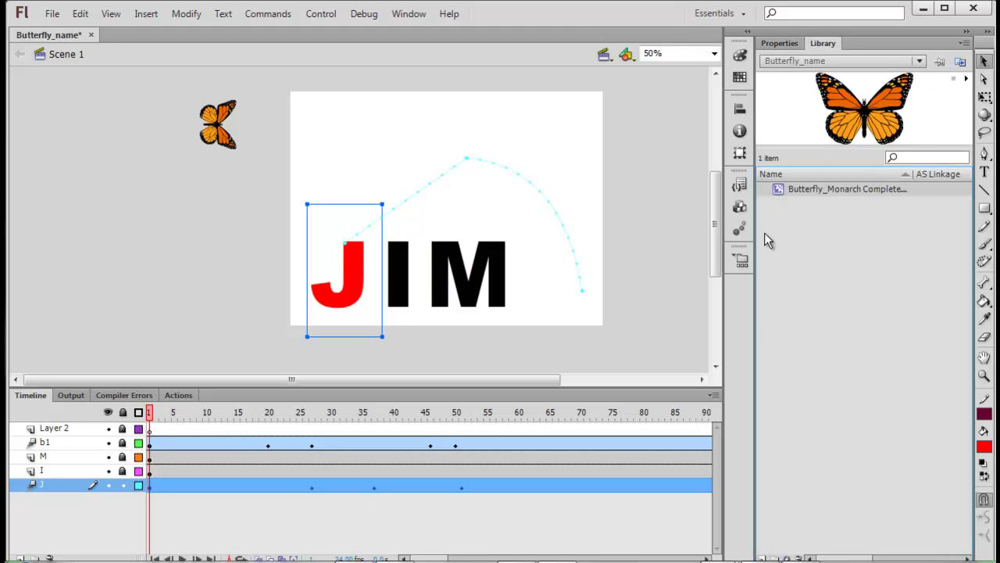
Cancel replacing the J's tween target, make Layer 2 active, and lock layer J
drag(779, 193, 681, 245)
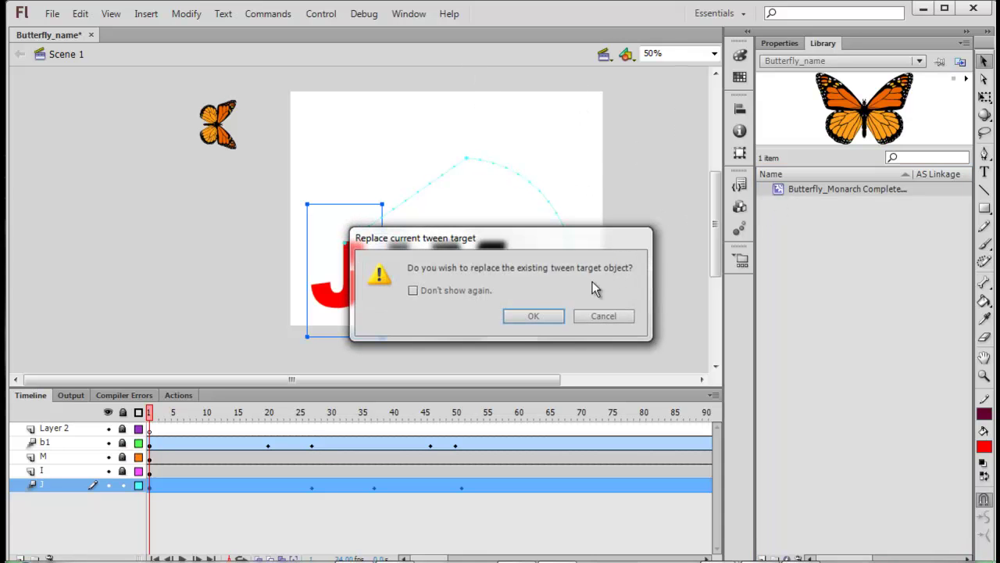
click(595, 315)
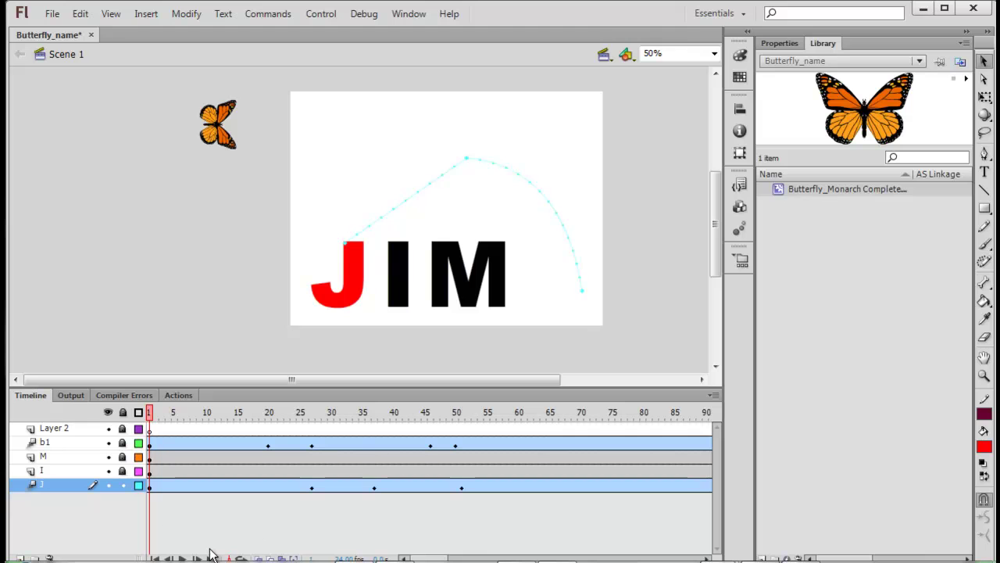
click(79, 429)
click(123, 485)
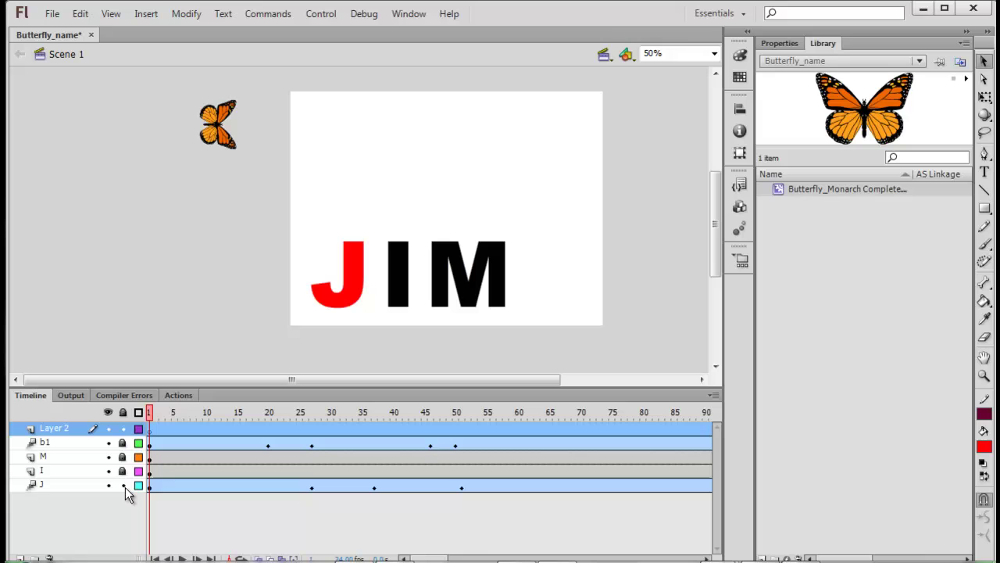
Rename Layer 2 to b2
double_click(55, 429)
text(b2)
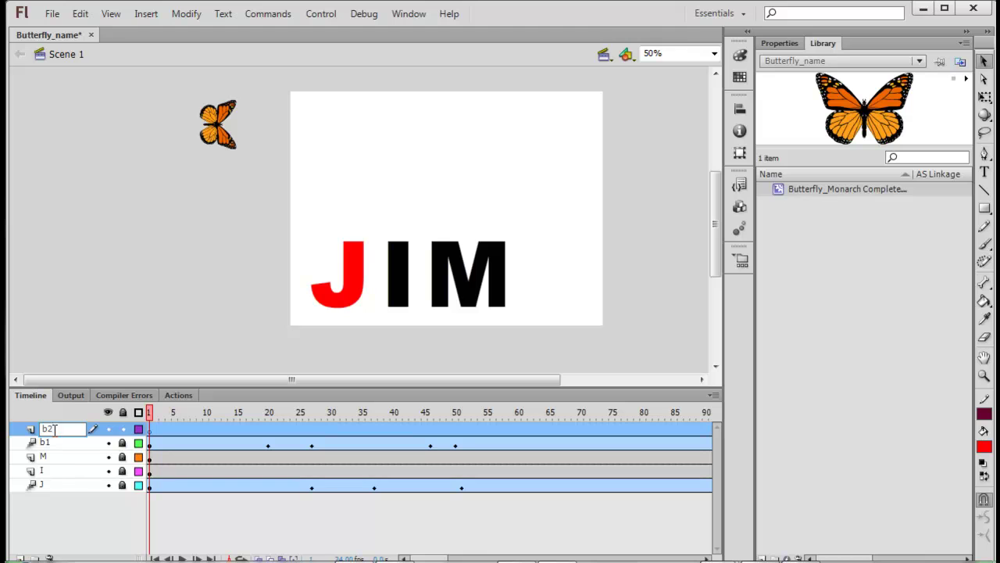
key(Return)
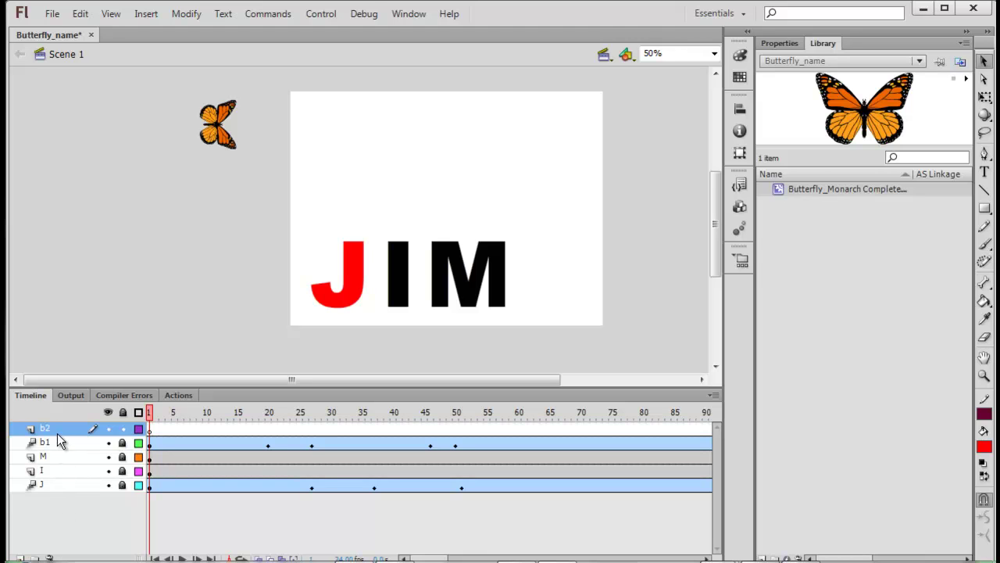
Enlarge the stage view and drop a Butterfly_Monarch instance near the top of the stage
drag(618, 389, 617, 461)
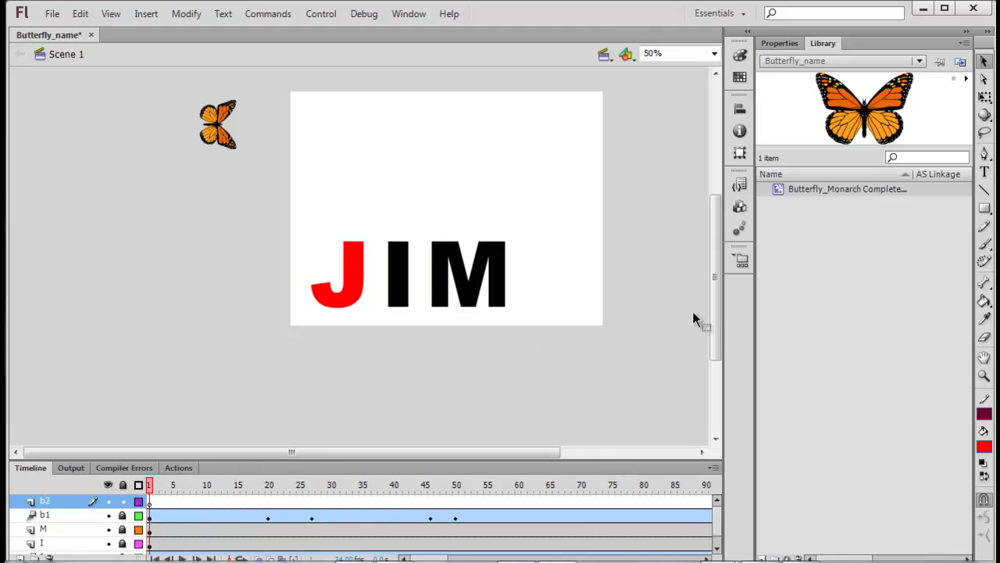
scroll(712, 320, up, 3)
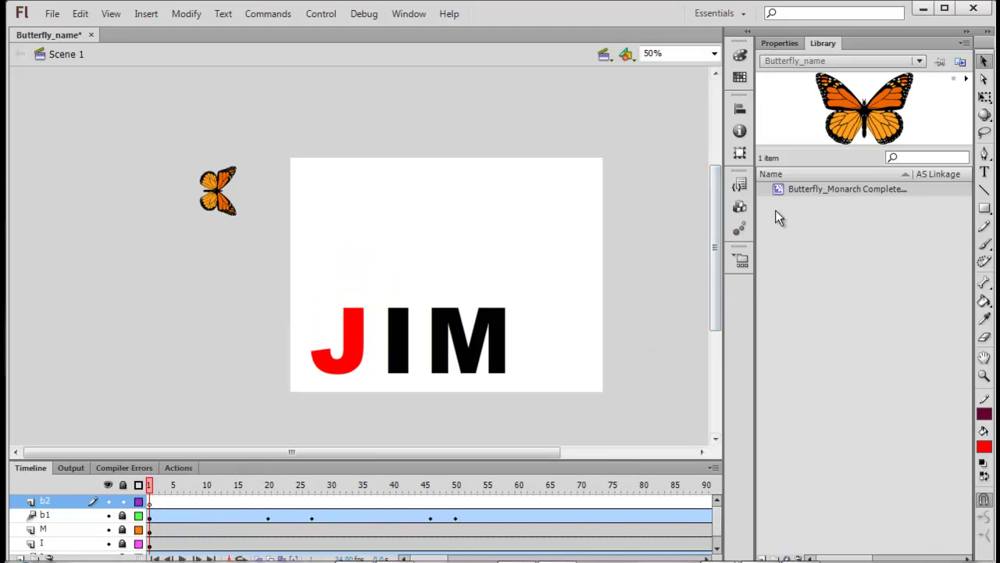
drag(782, 191, 434, 132)
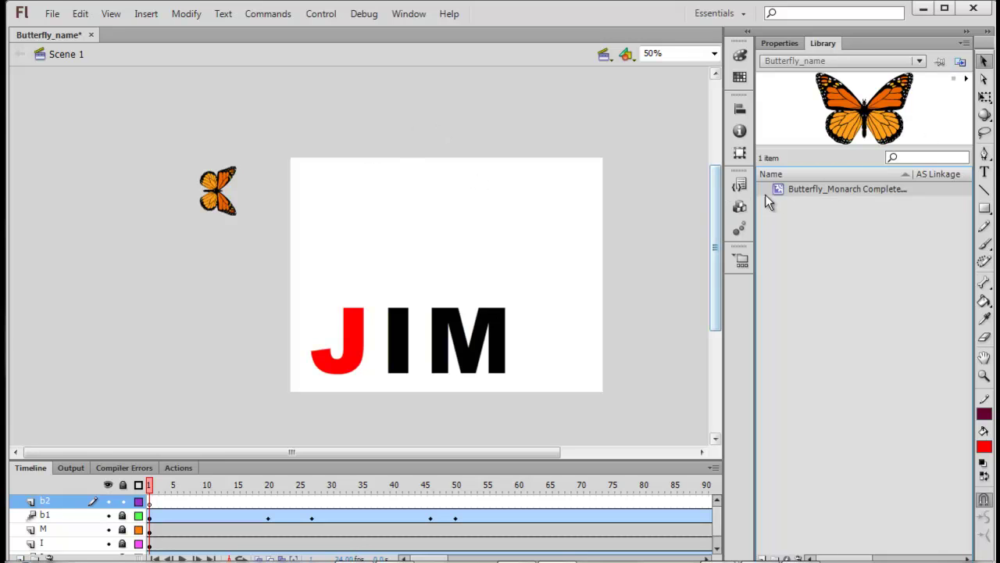
drag(781, 196, 727, 242)
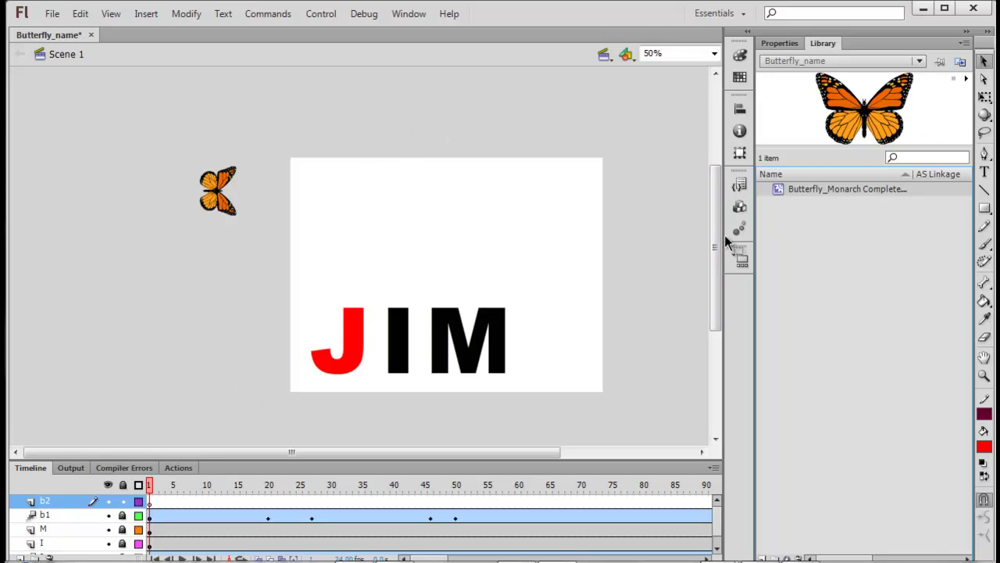
drag(782, 190, 421, 153)
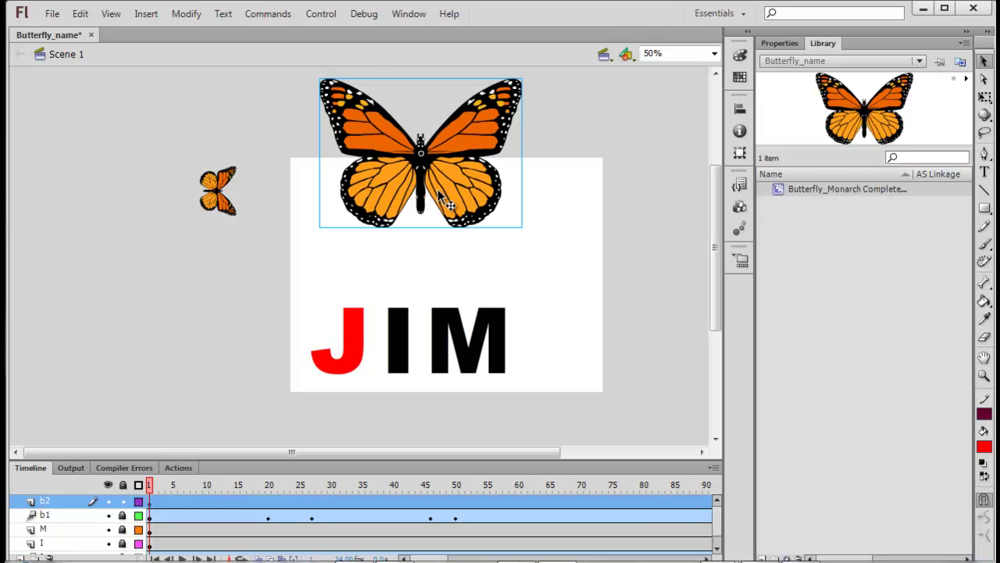
Shrink the butterfly with Free Transform and move it just above the stage's top edge
click(985, 96)
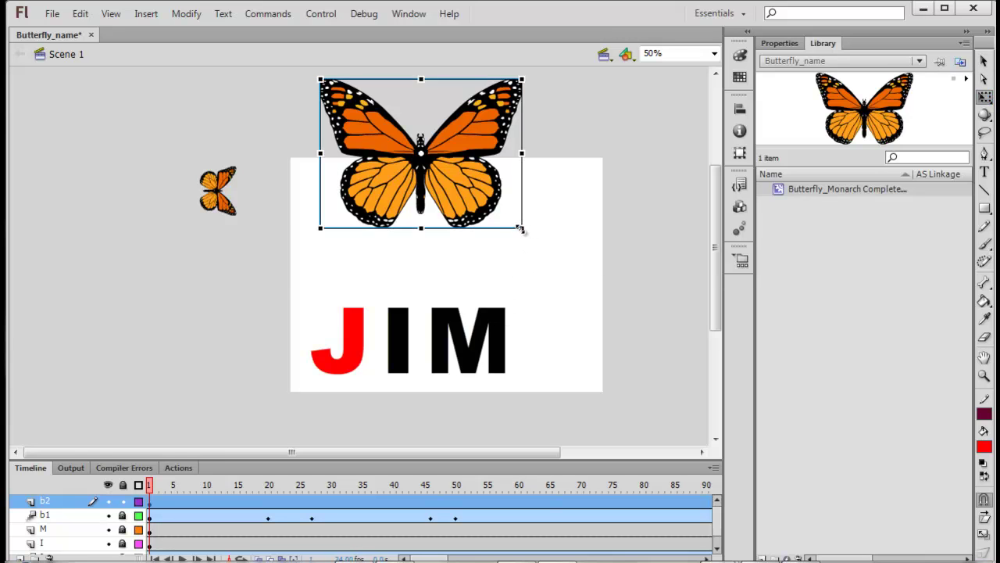
drag(521, 228, 442, 168)
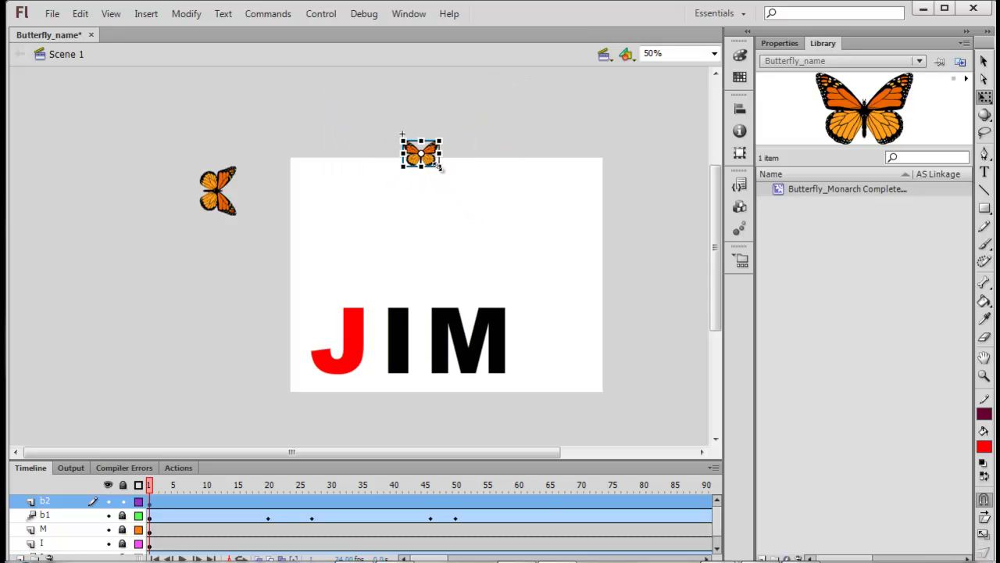
drag(428, 158, 457, 99)
drag(369, 459, 378, 393)
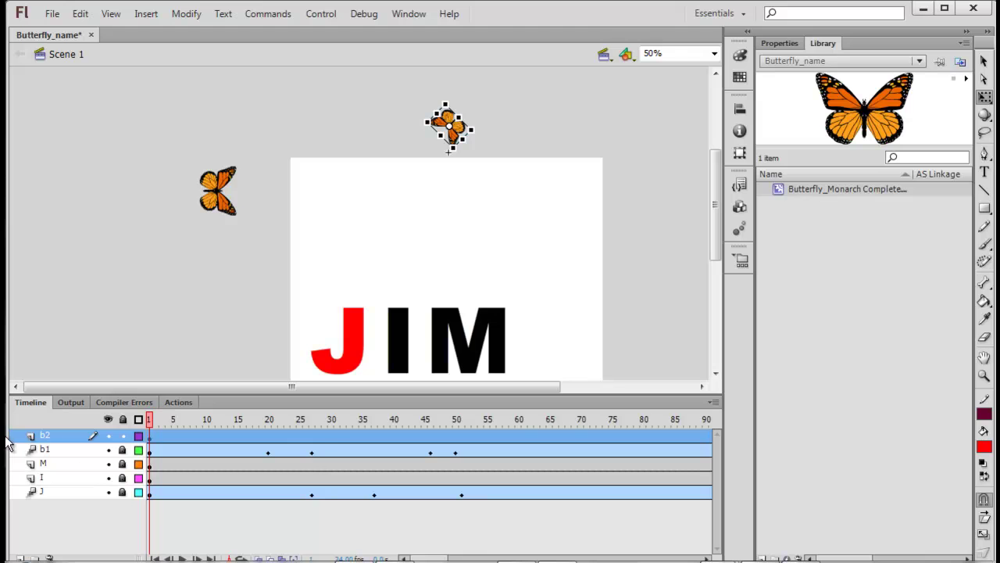
Create a motion tween on layer b2 for the second butterfly
right_click(311, 435)
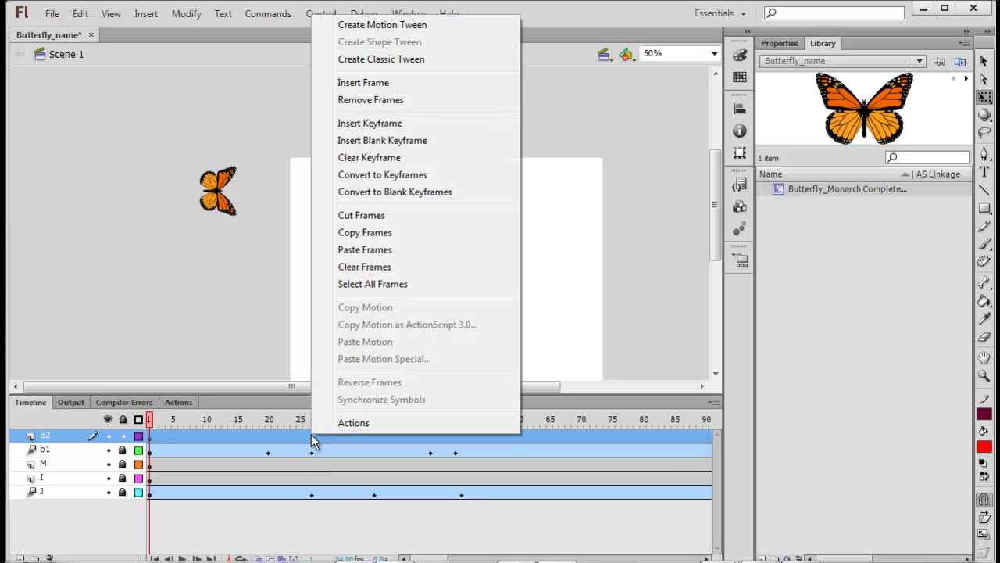
click(409, 26)
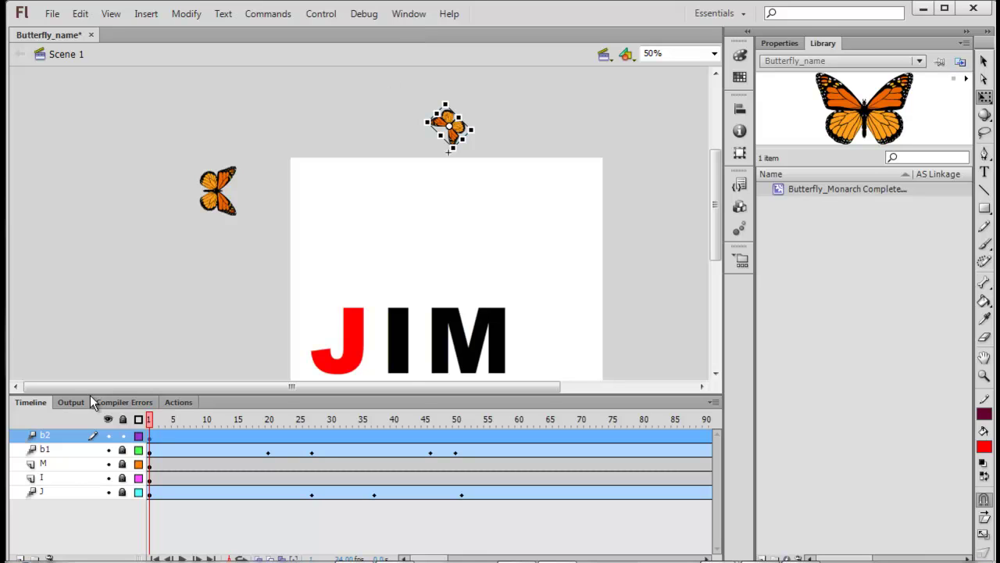
click(401, 337)
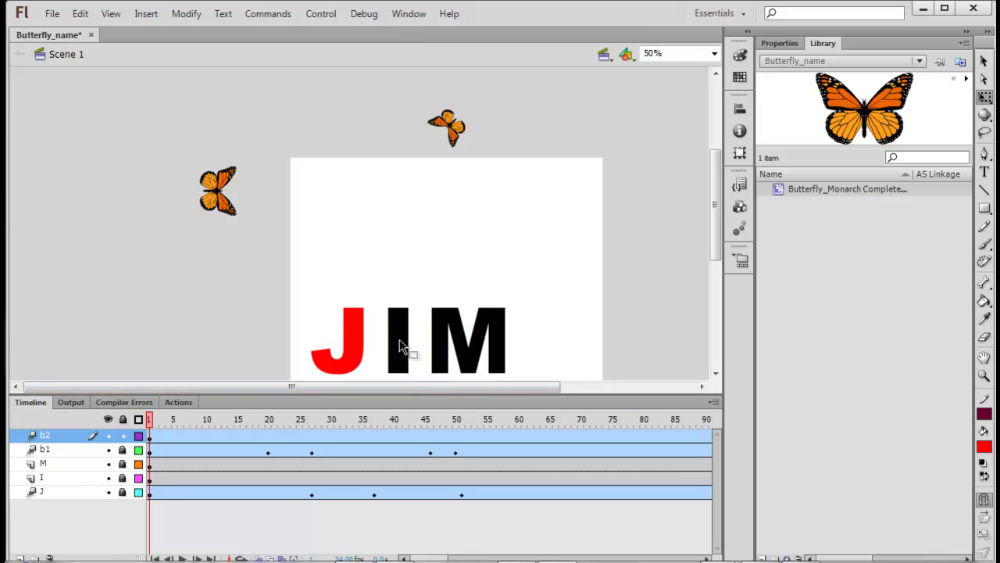
On layer I, move the I's transformation point to its top-left corner
click(98, 478)
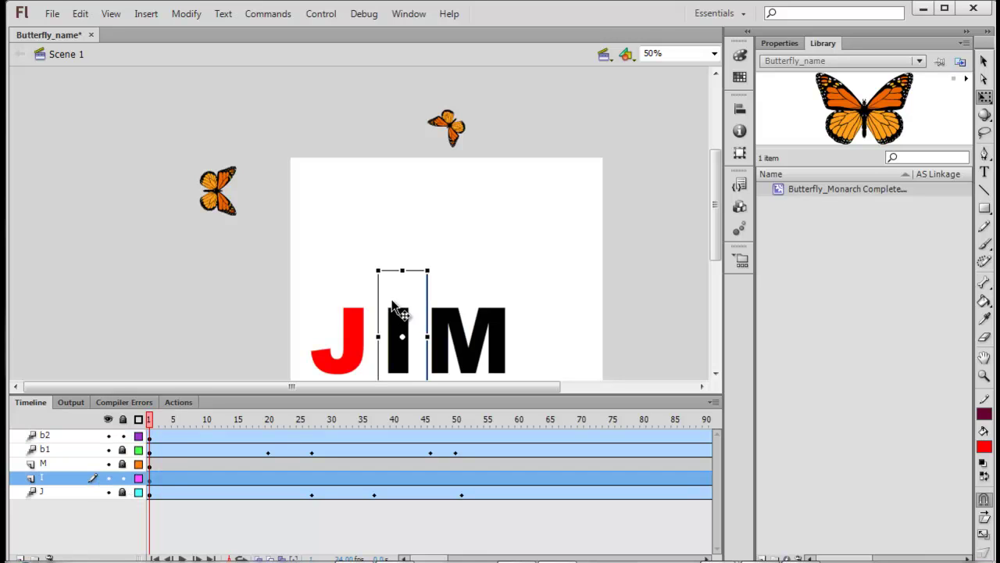
drag(403, 338, 388, 311)
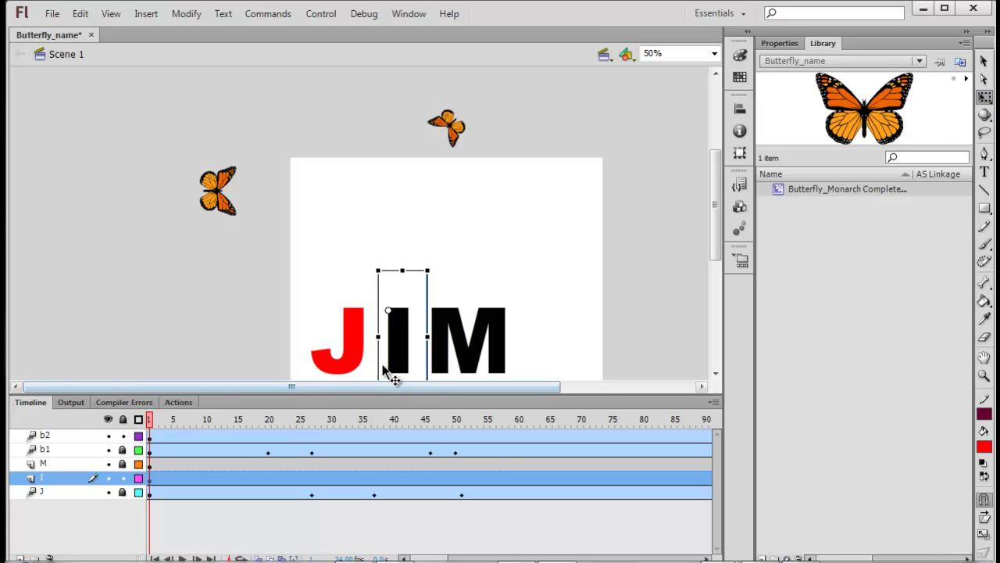
click(92, 437)
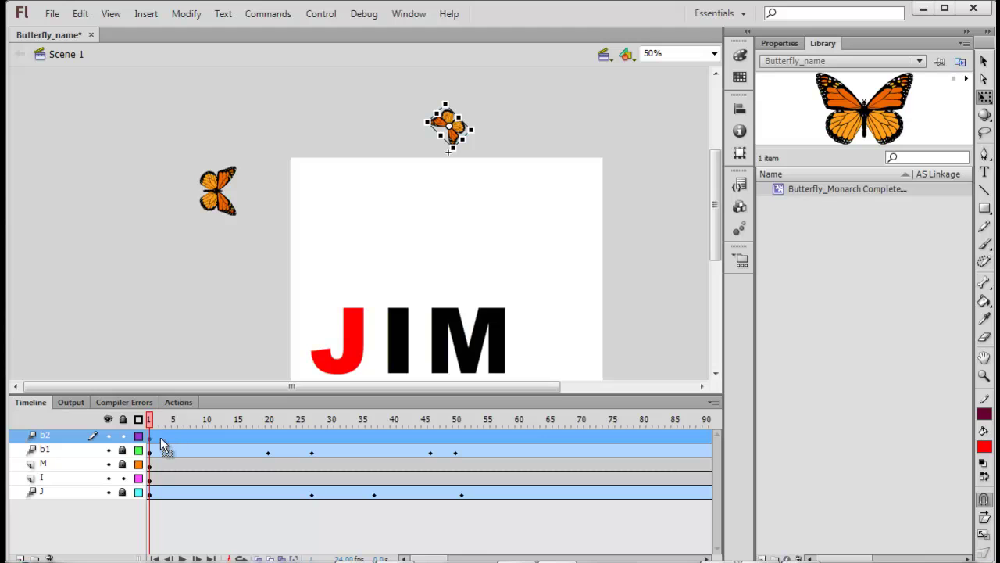
At frame 39, drag the b2 butterfly down onto the top of the I
drag(151, 422, 361, 420)
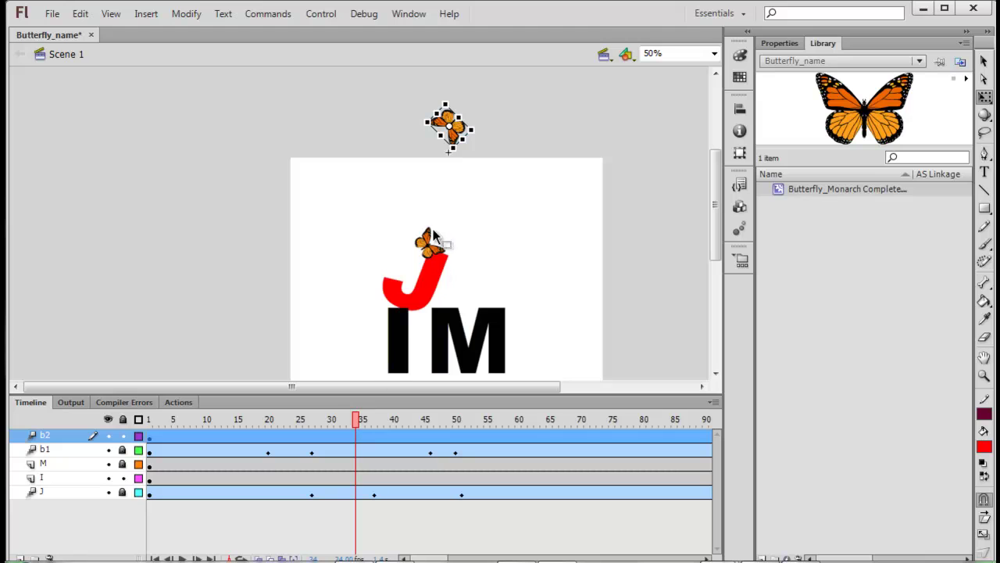
drag(367, 421, 388, 425)
click(447, 126)
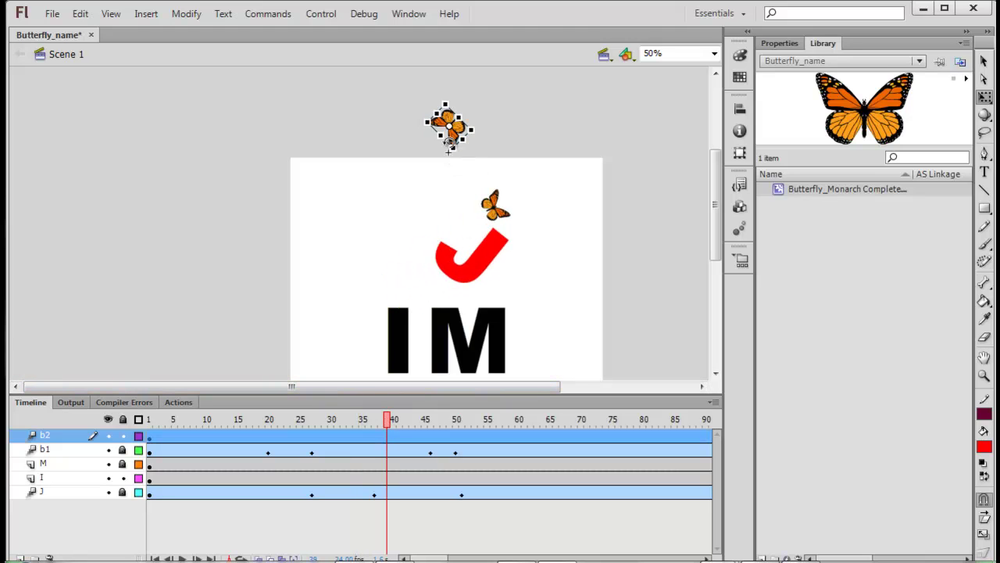
drag(459, 129, 413, 292)
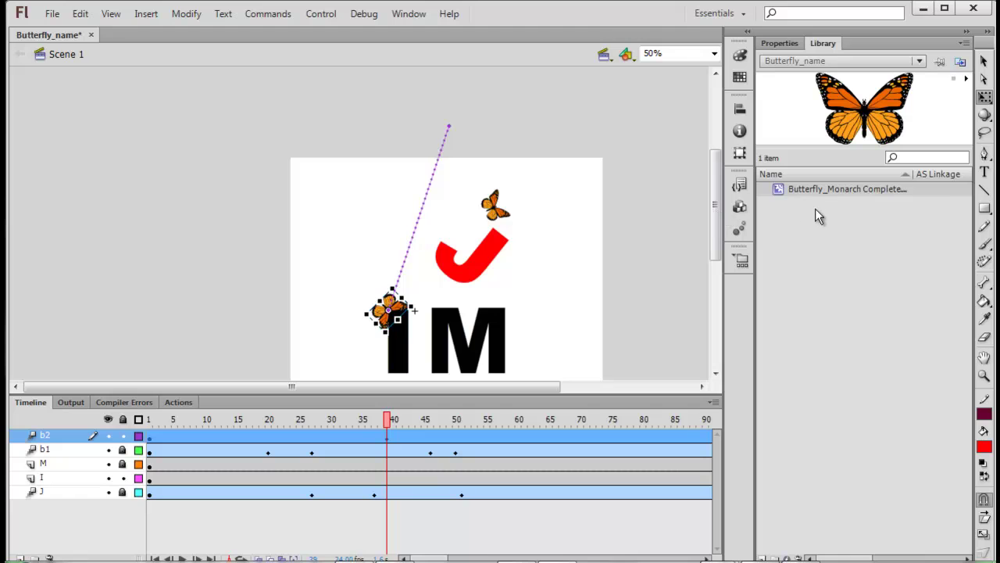
Bend the butterfly's flight path into a leftward curve and scrub to check it
click(984, 61)
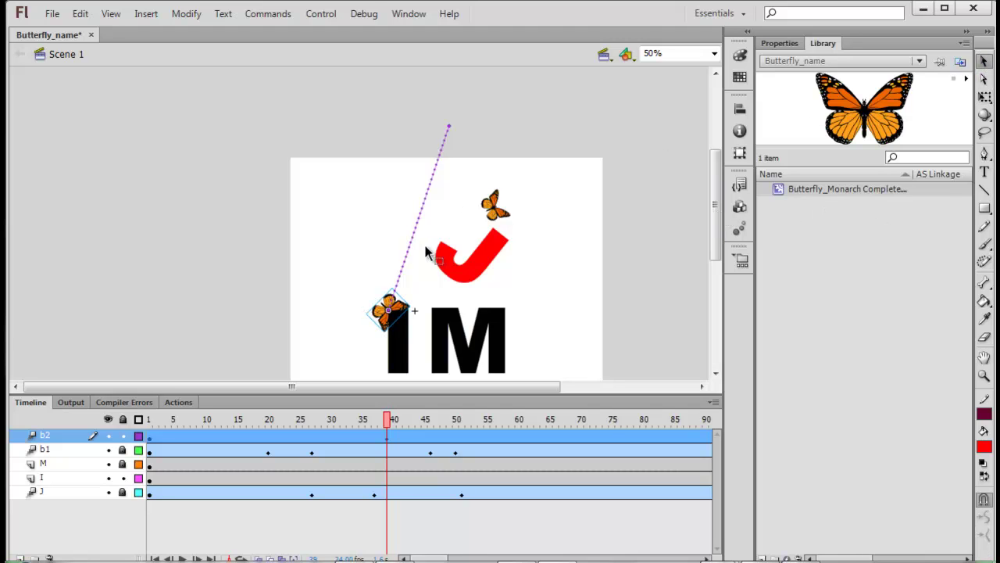
drag(409, 251, 319, 229)
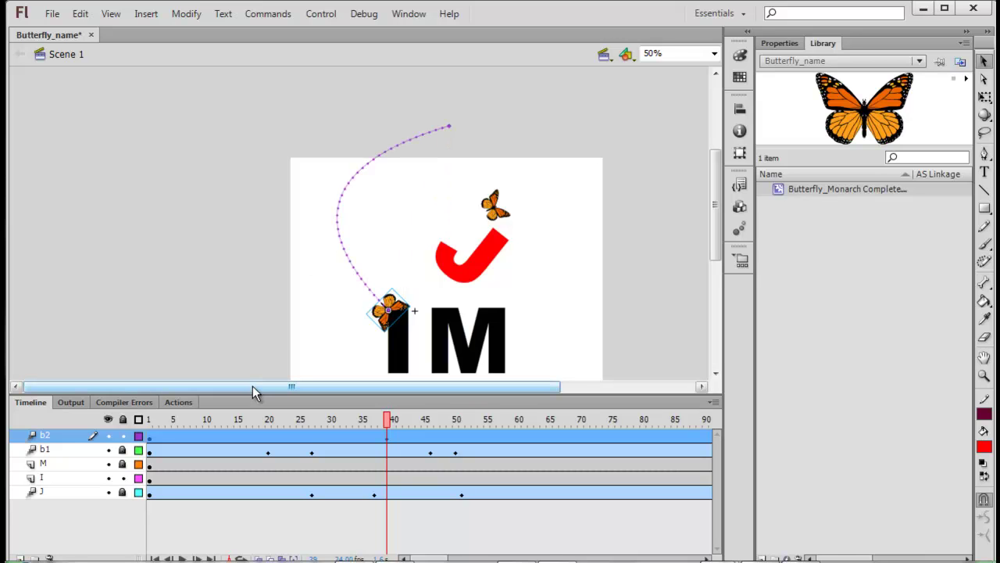
mouse_move(387, 421)
mouse_down()
mouse_move(146, 418)
mouse_move(187, 406)
mouse_move(402, 405)
mouse_move(339, 414)
mouse_move(390, 419)
mouse_up()
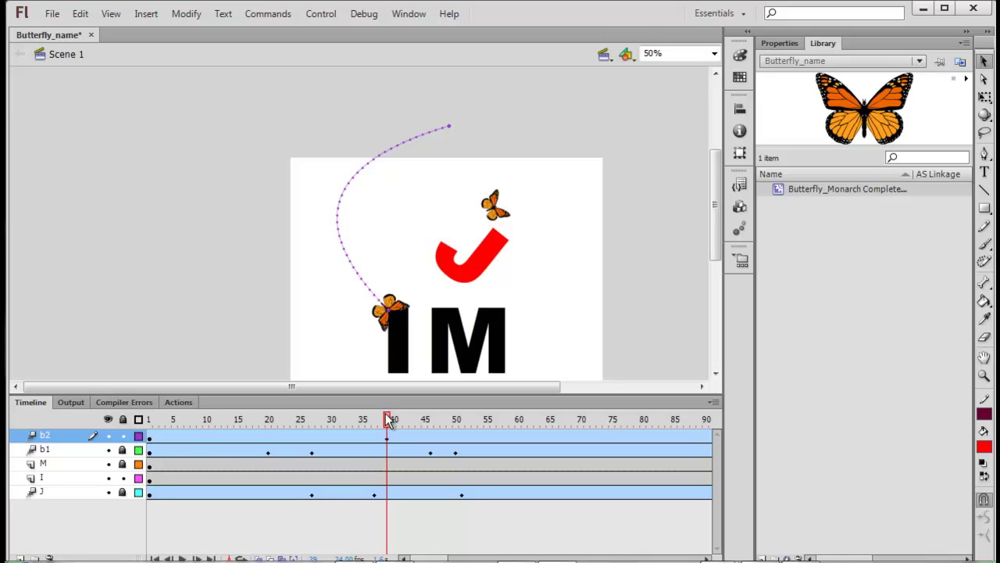
click(384, 430)
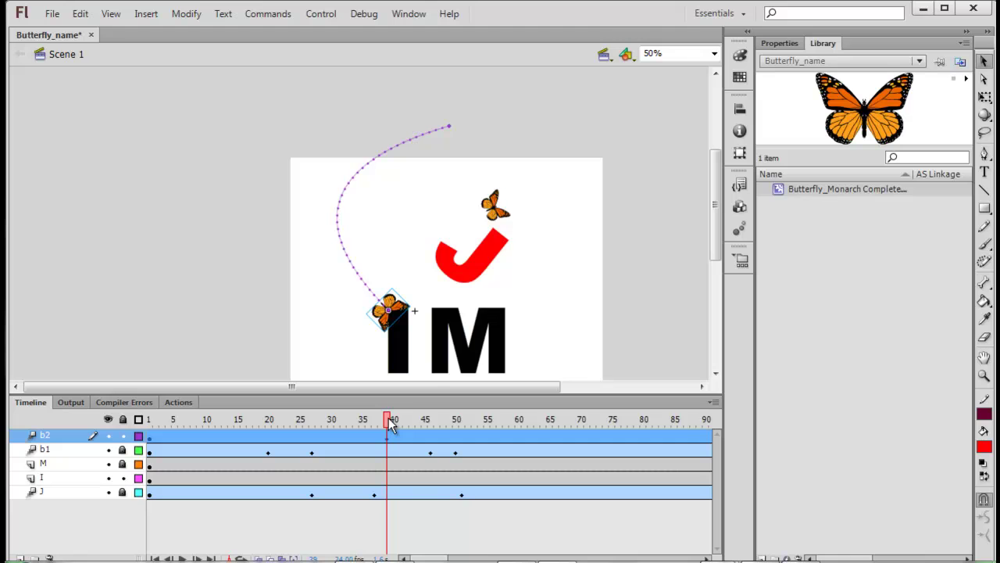
drag(388, 417, 469, 418)
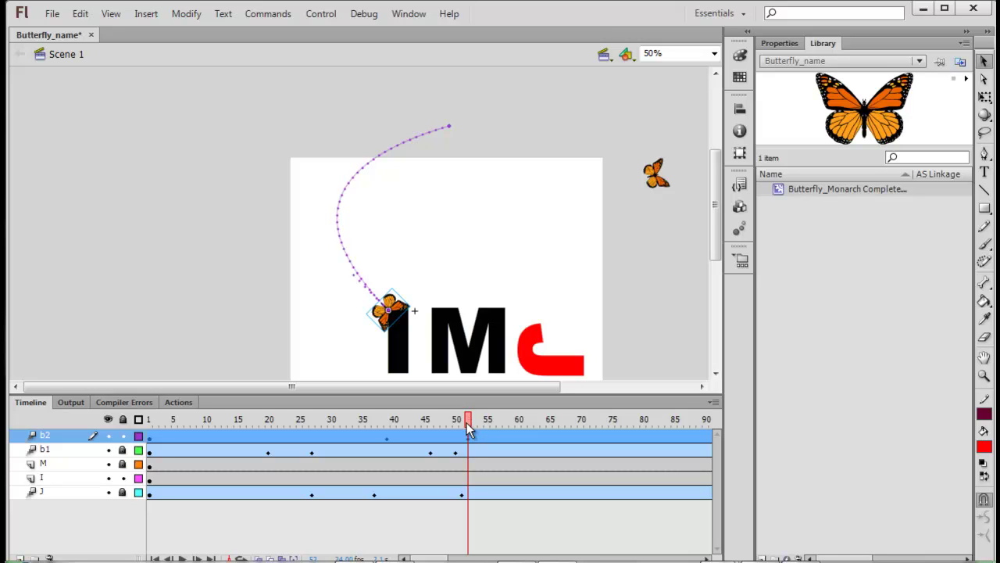
At frame 74, send the butterfly off past the stage's right edge
drag(505, 422, 607, 436)
drag(401, 311, 662, 227)
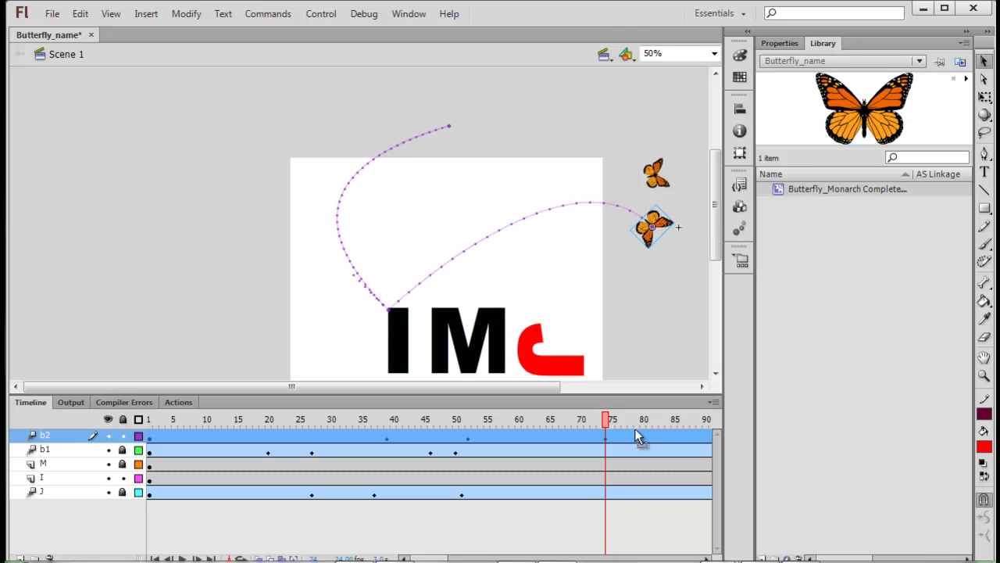
drag(609, 423, 539, 420)
Adjust the Bezier handles where the motion path meets the I with the Subselection tool
click(538, 436)
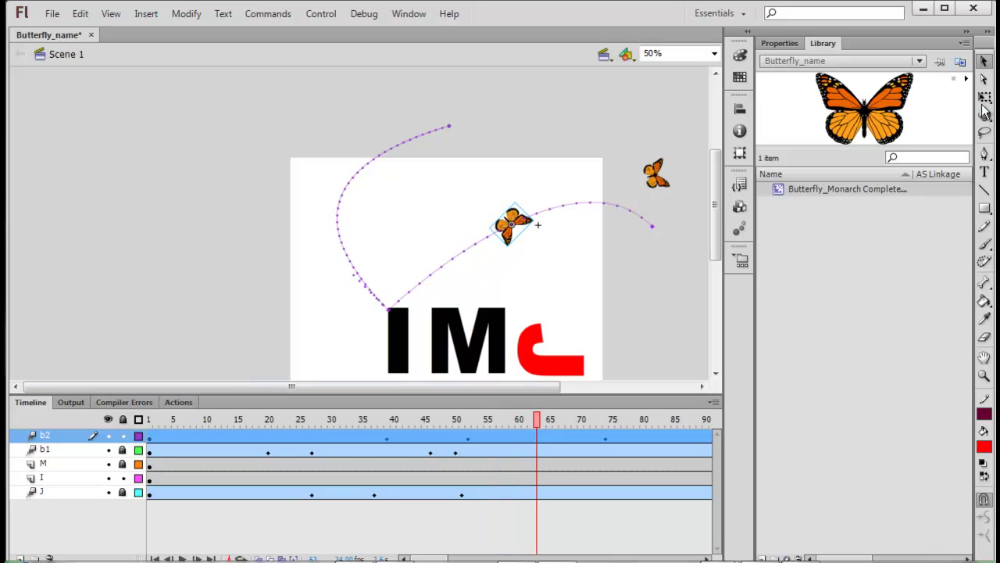
click(984, 61)
drag(537, 419, 506, 436)
click(388, 311)
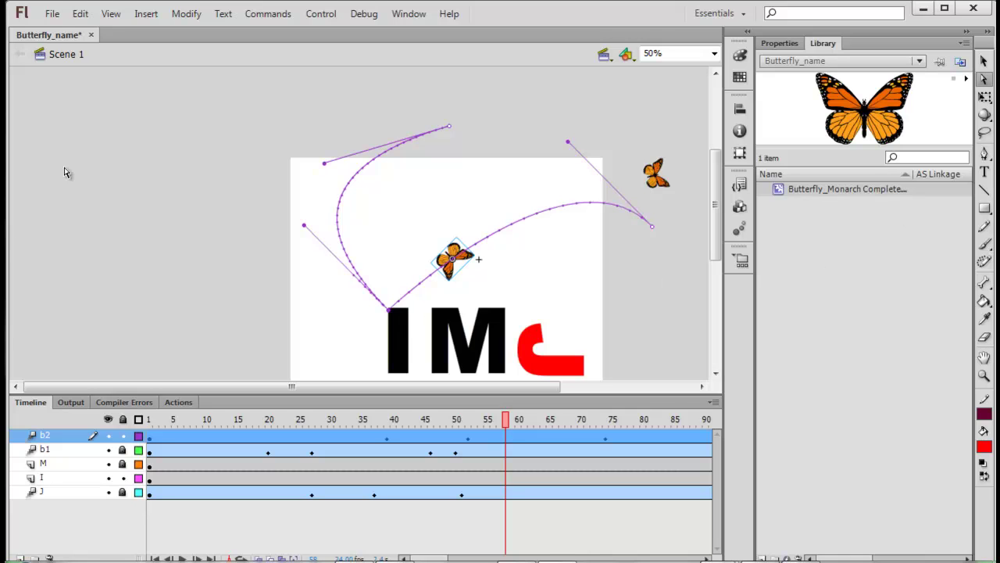
drag(303, 224, 305, 226)
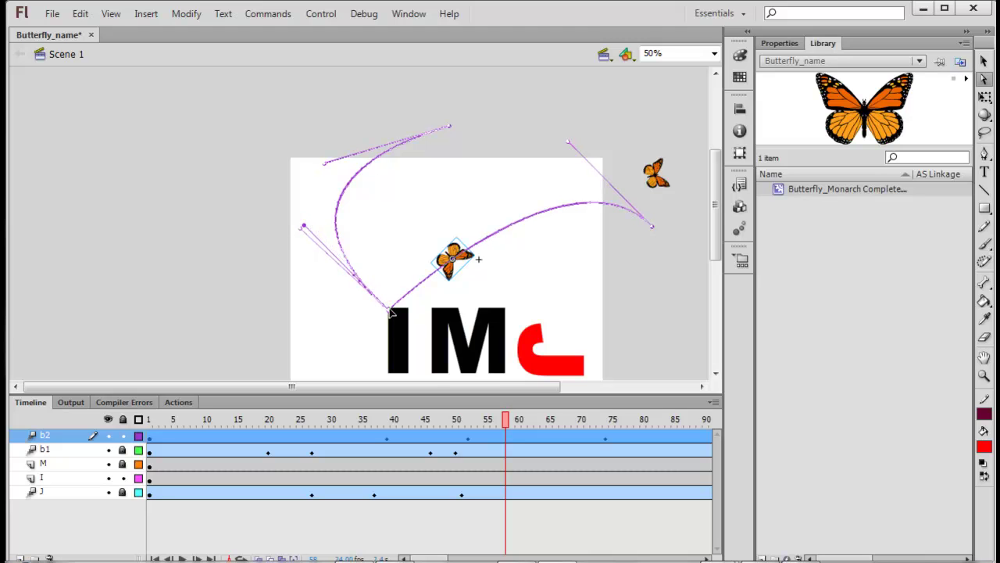
Tilt the butterfly at frame 52 to match its path
drag(506, 420, 470, 433)
click(470, 432)
click(986, 97)
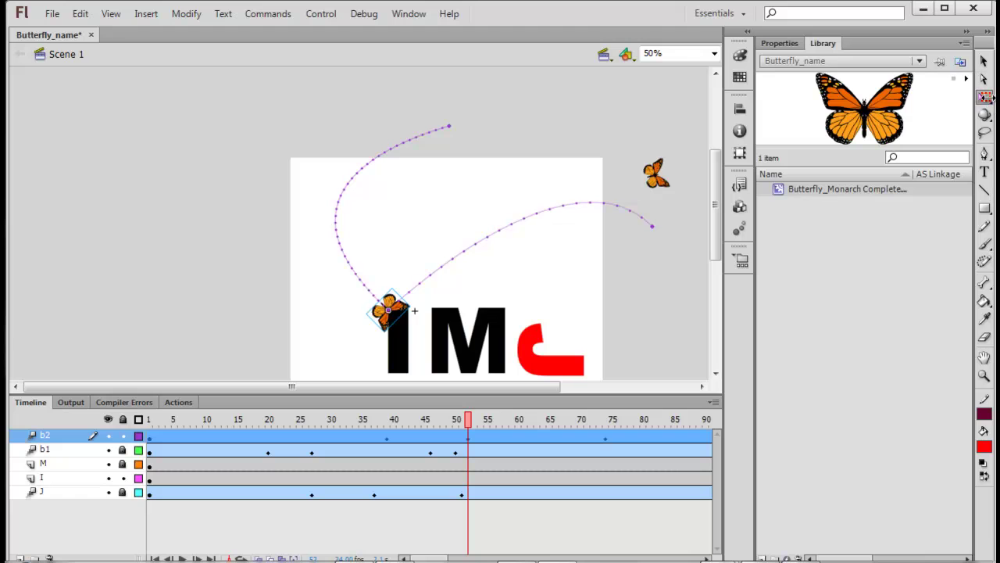
drag(424, 301, 391, 281)
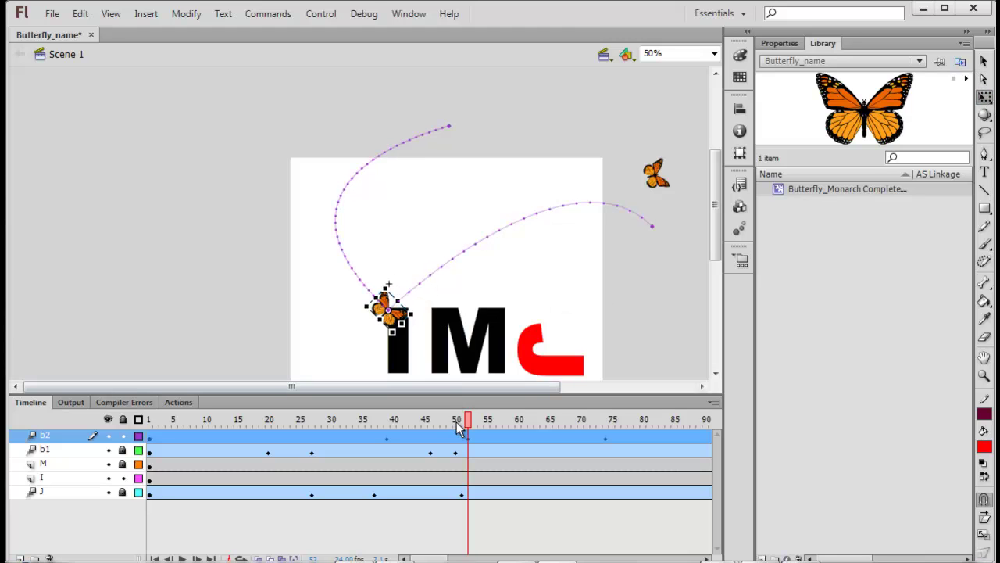
Angle the butterfly at frame 1 and rotate it to follow the curve at frame 20
drag(469, 420, 145, 342)
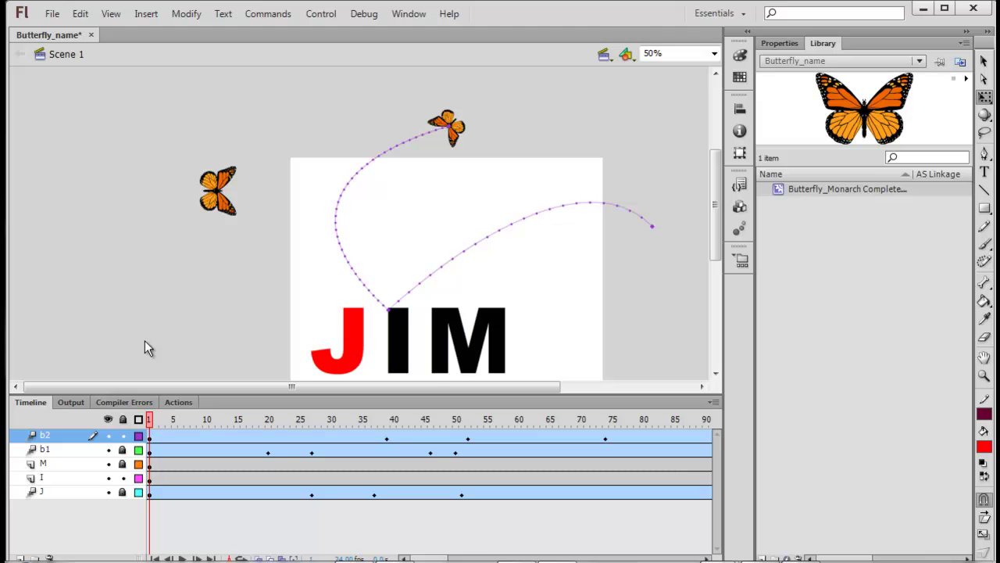
click(449, 125)
drag(481, 125, 527, 175)
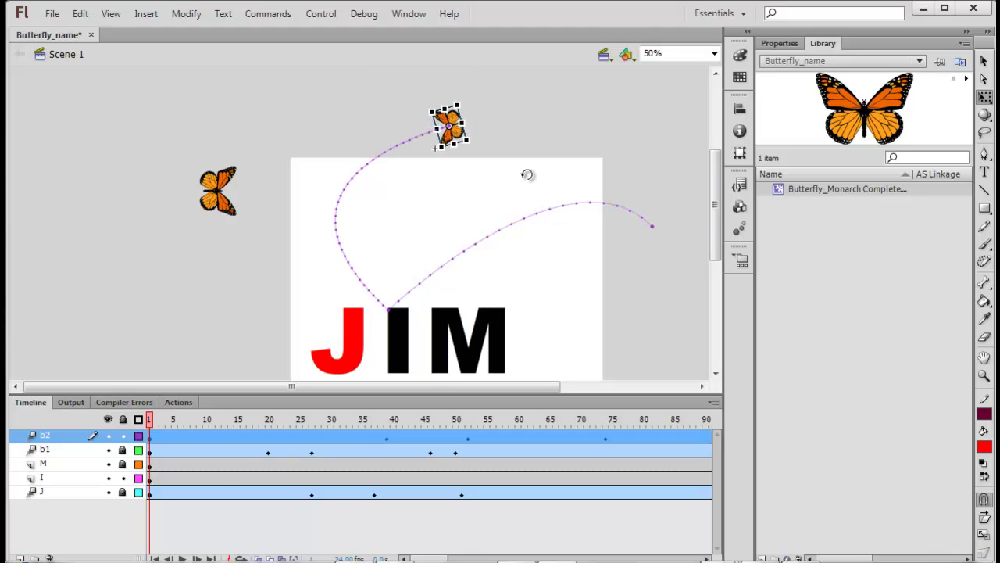
drag(153, 420, 271, 412)
drag(374, 180, 275, 219)
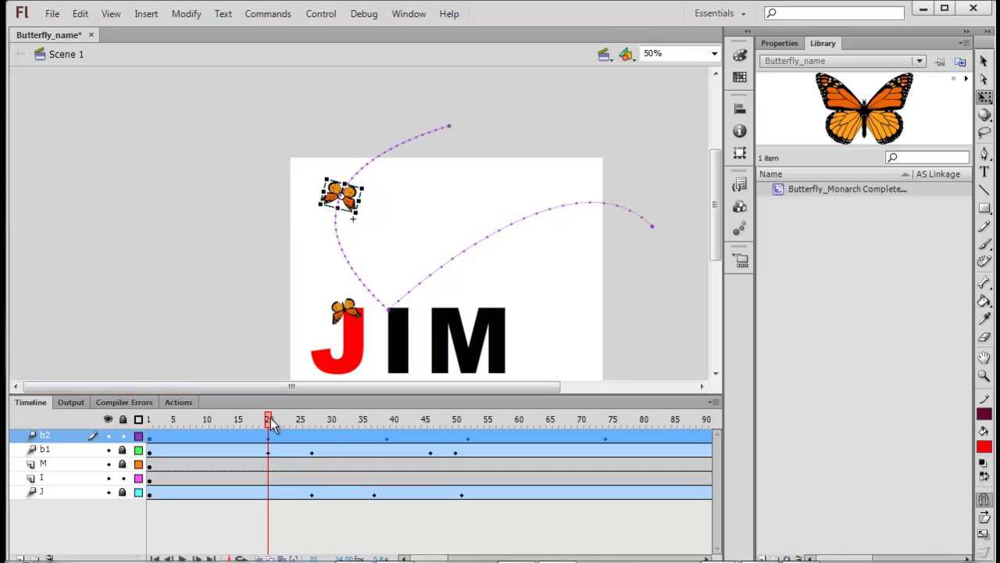
Fine-tune the butterfly's tilt around frames 29 and 30, then select the I layer
drag(268, 422, 386, 414)
click(386, 415)
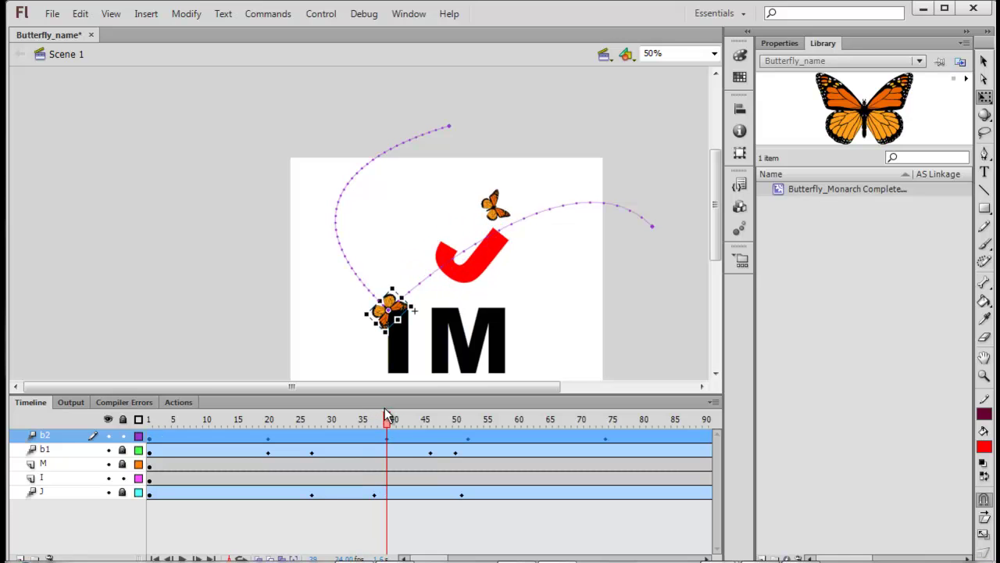
mouse_move(391, 285)
mouse_down()
mouse_move(411, 277)
mouse_move(388, 278)
mouse_up()
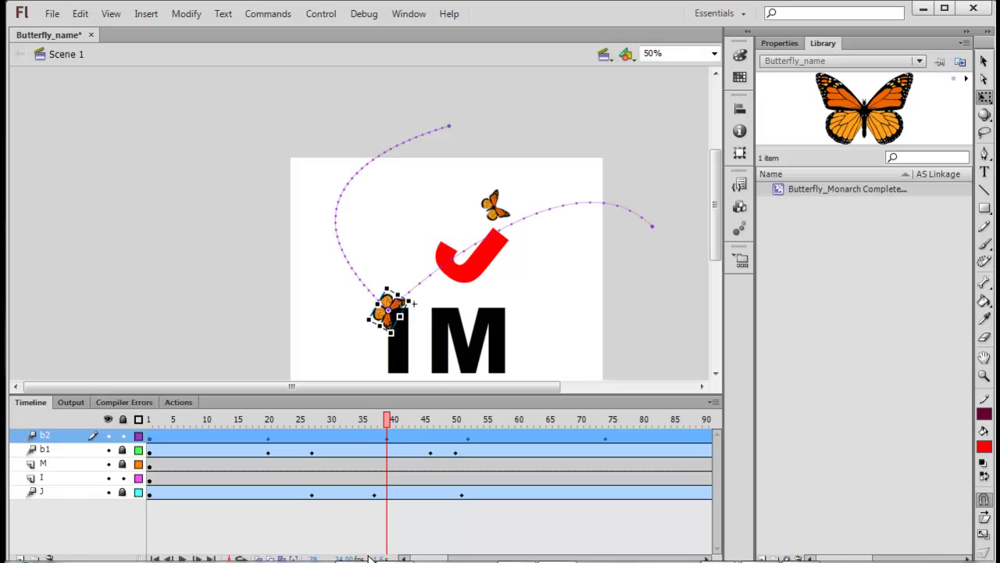
drag(384, 422, 332, 375)
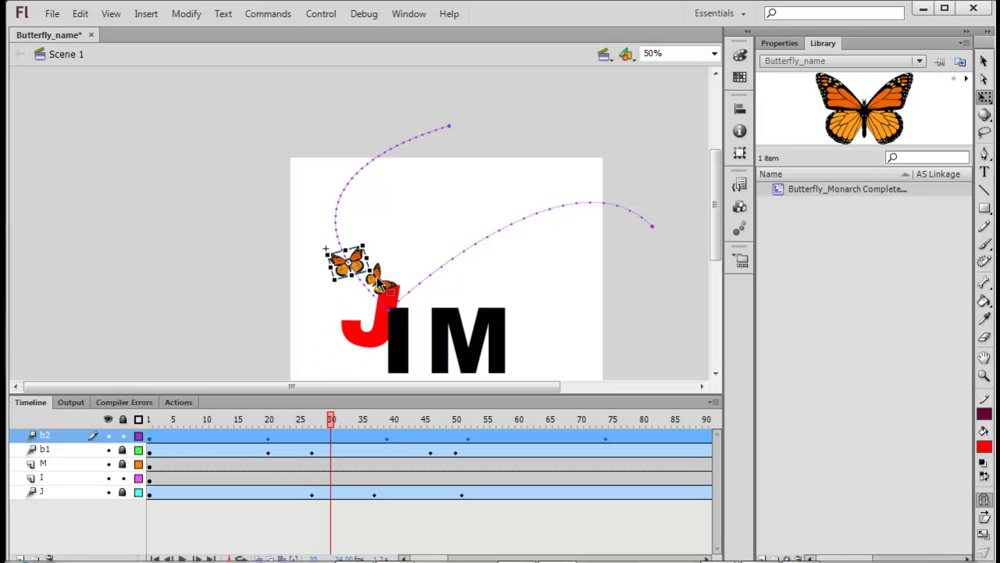
drag(370, 238, 353, 292)
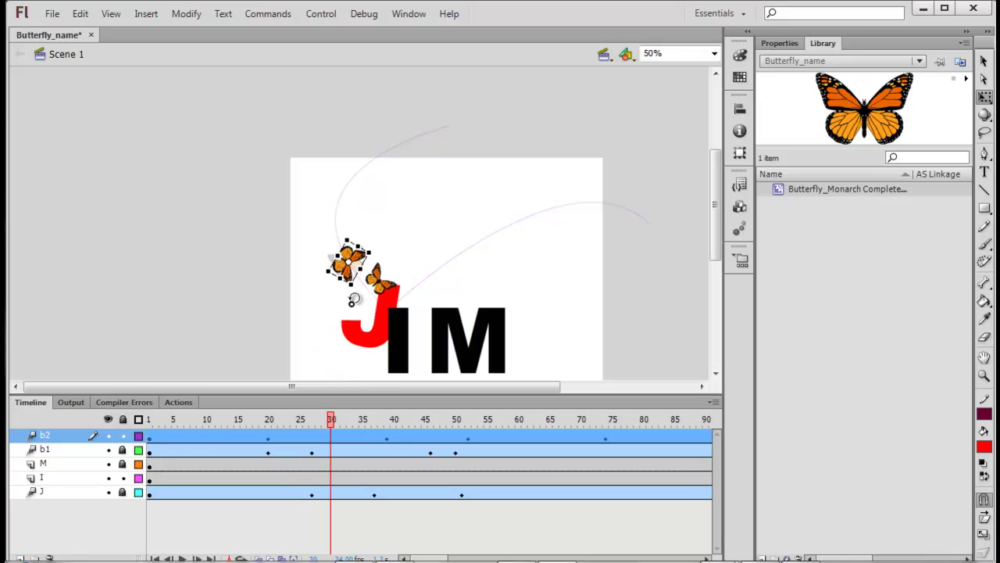
drag(380, 252, 379, 261)
drag(330, 420, 465, 403)
click(467, 437)
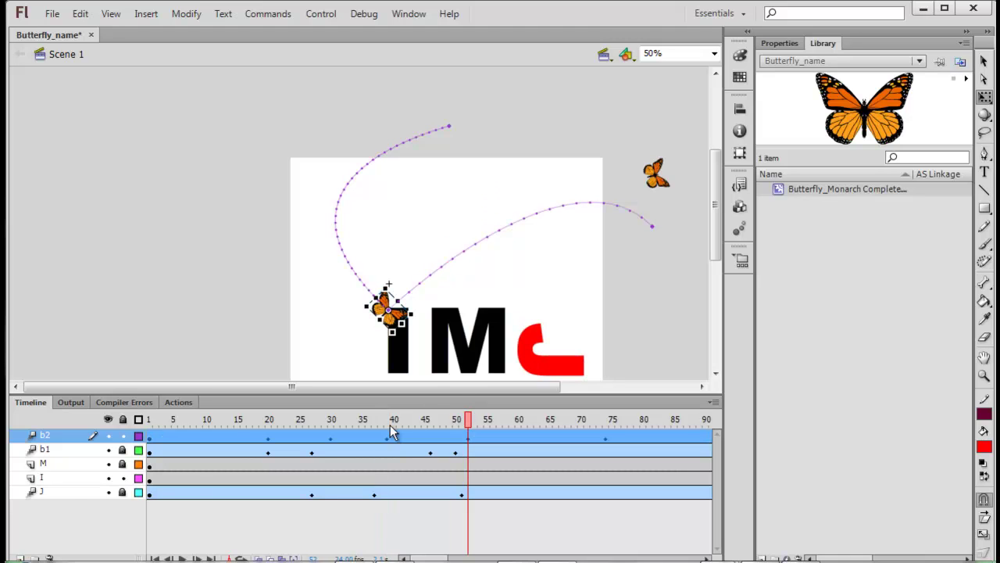
click(66, 474)
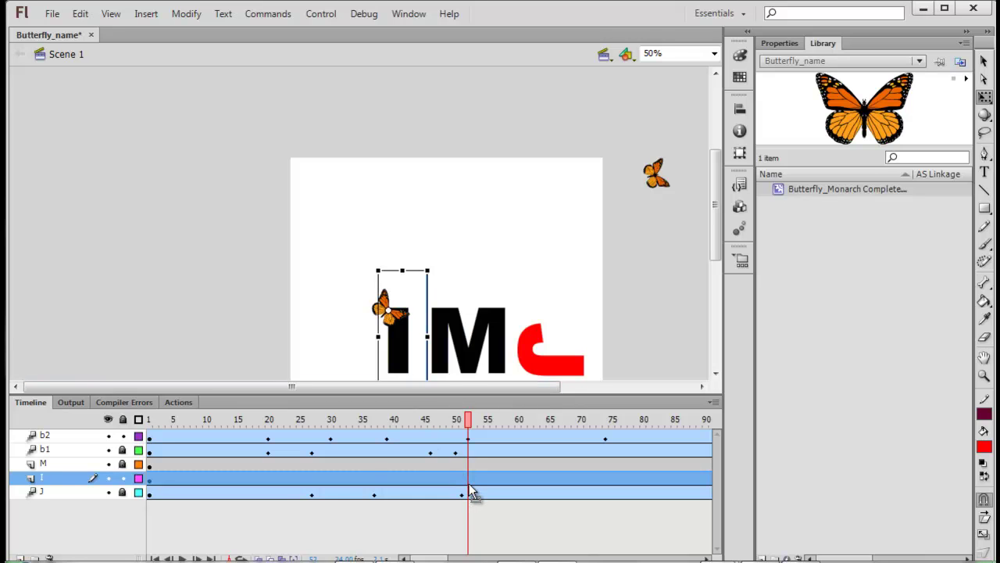
Preview the animation and try a keyframe at frame 52 on the I layer, then undo it
key(Return)
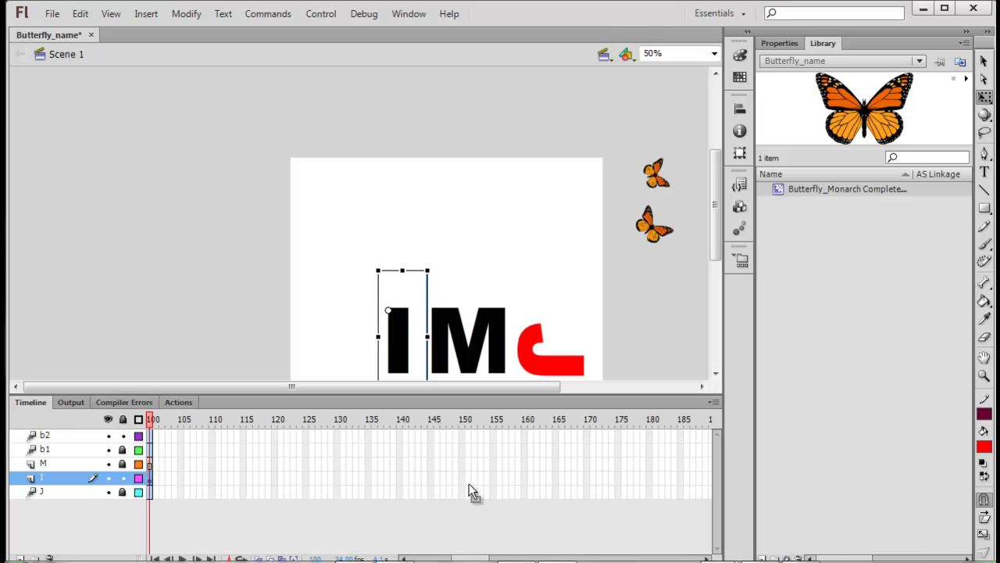
click(469, 478)
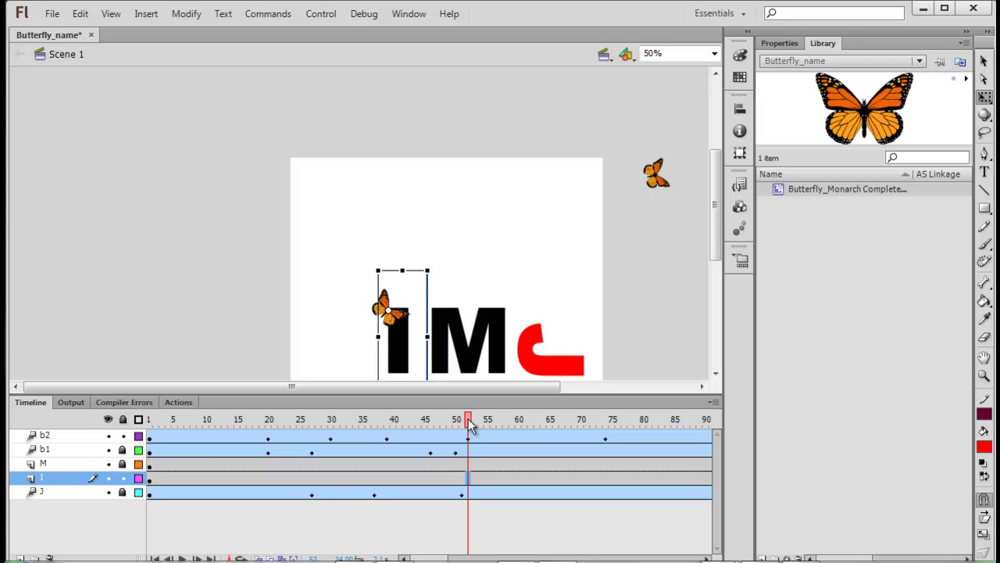
key(F6)
key(ctrl+z)
Turn all the I layer's frames into a motion tween and advance to frame 65
click(53, 481)
right_click(188, 472)
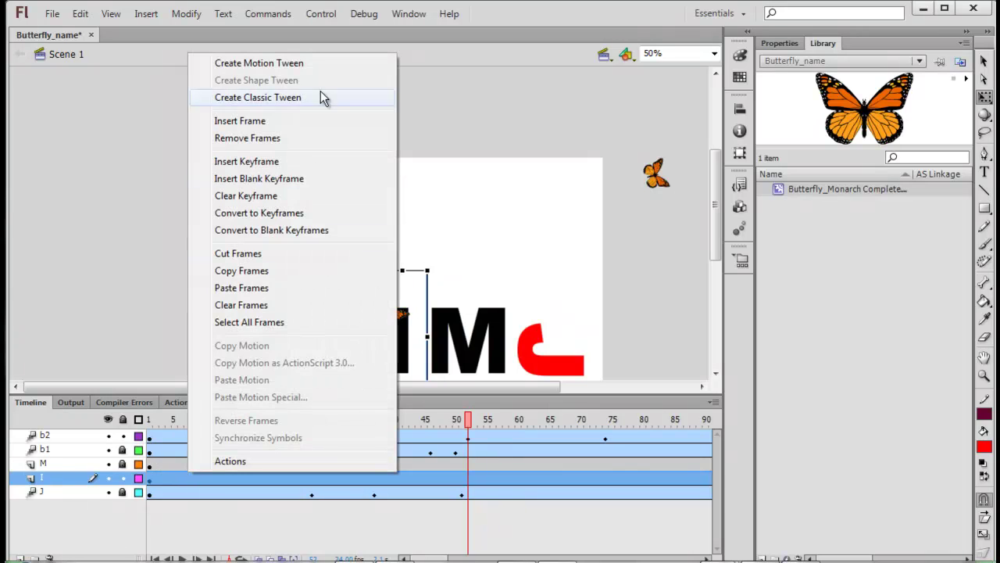
click(322, 61)
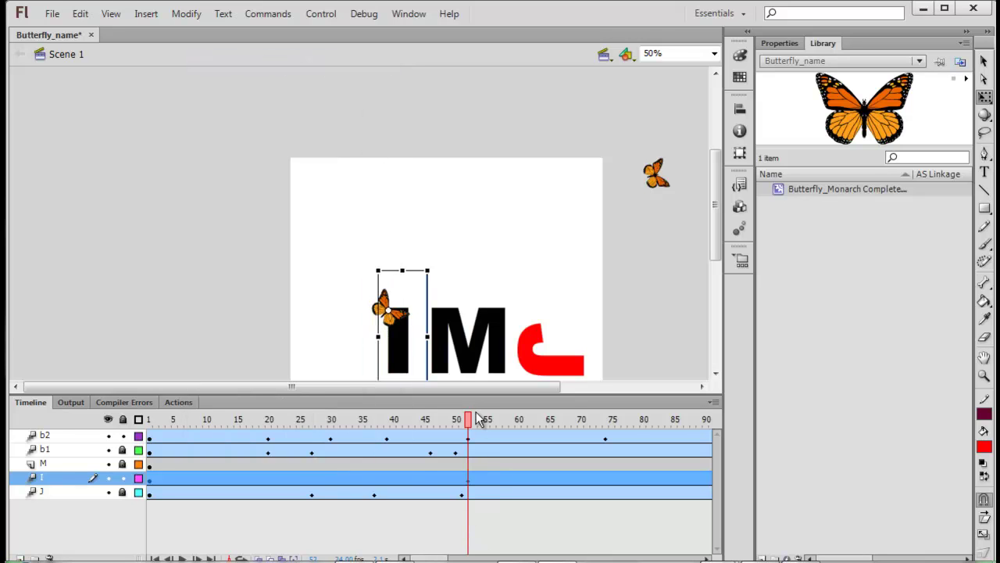
drag(477, 420, 549, 412)
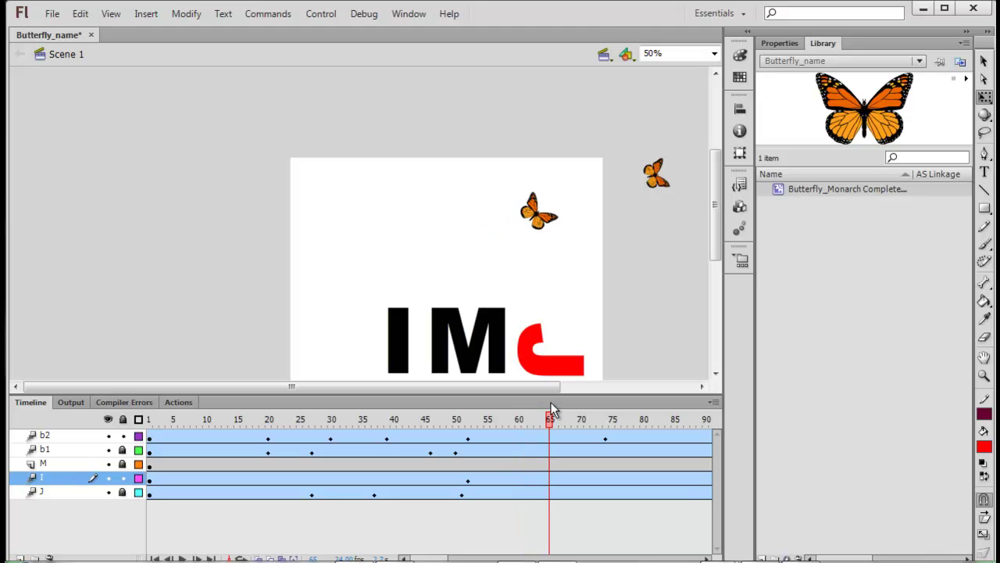
right_click(551, 408)
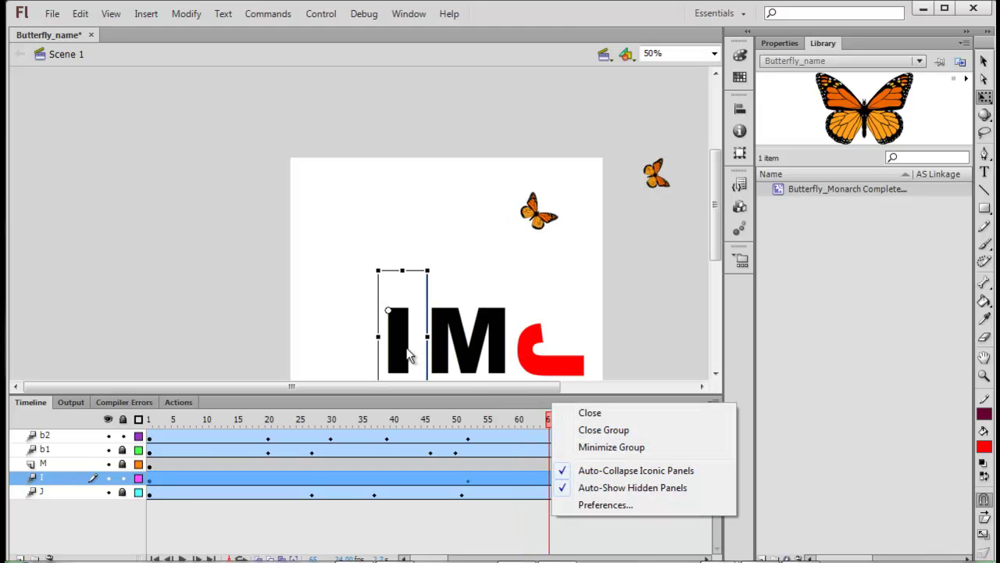
At frame 65, move the I up-right beside the butterfly and tilt it counter-clockwise
click(394, 347)
drag(396, 345, 541, 245)
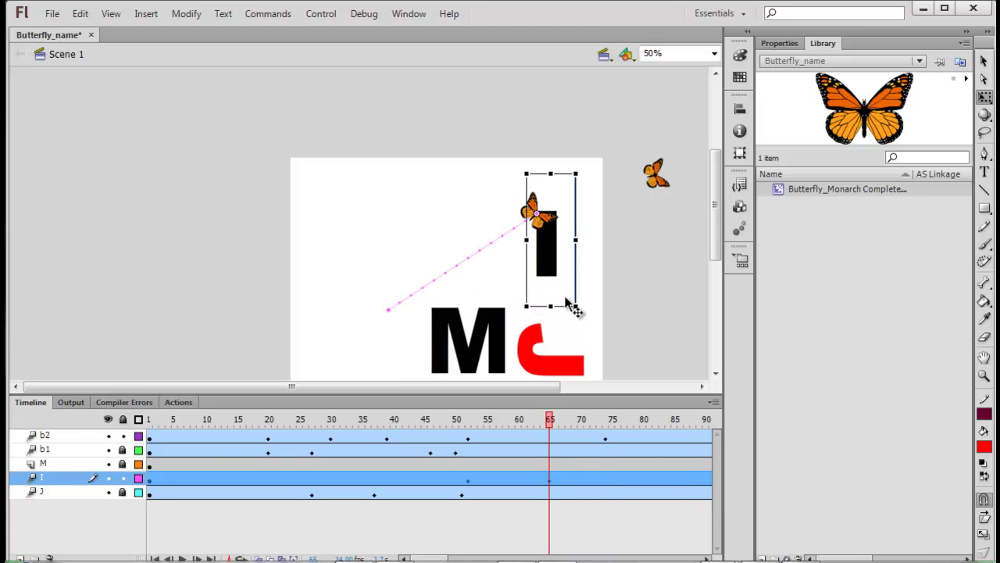
drag(585, 310, 471, 299)
drag(550, 422, 538, 386)
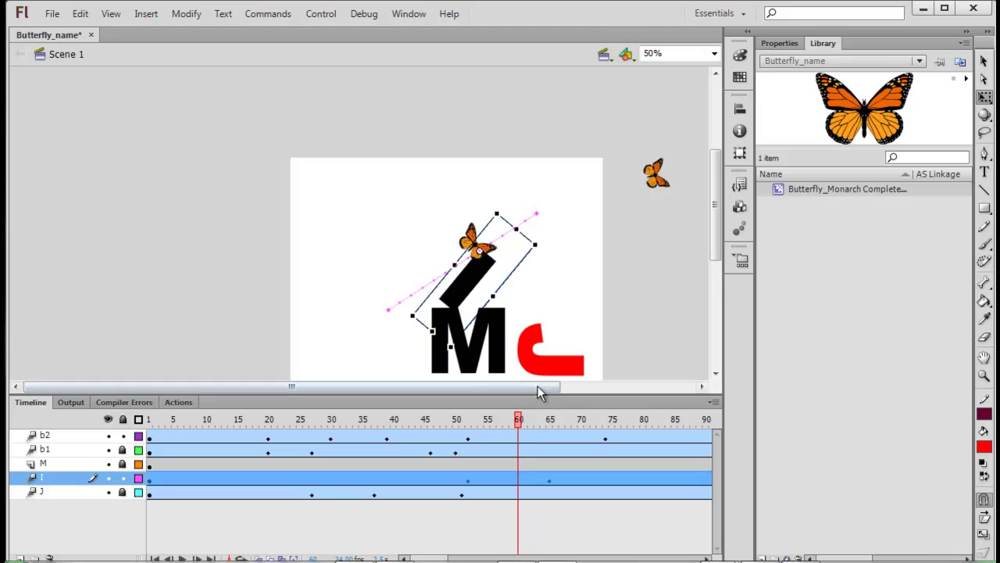
Bend the I's straight motion path into a curve and scrub forward to check
click(985, 62)
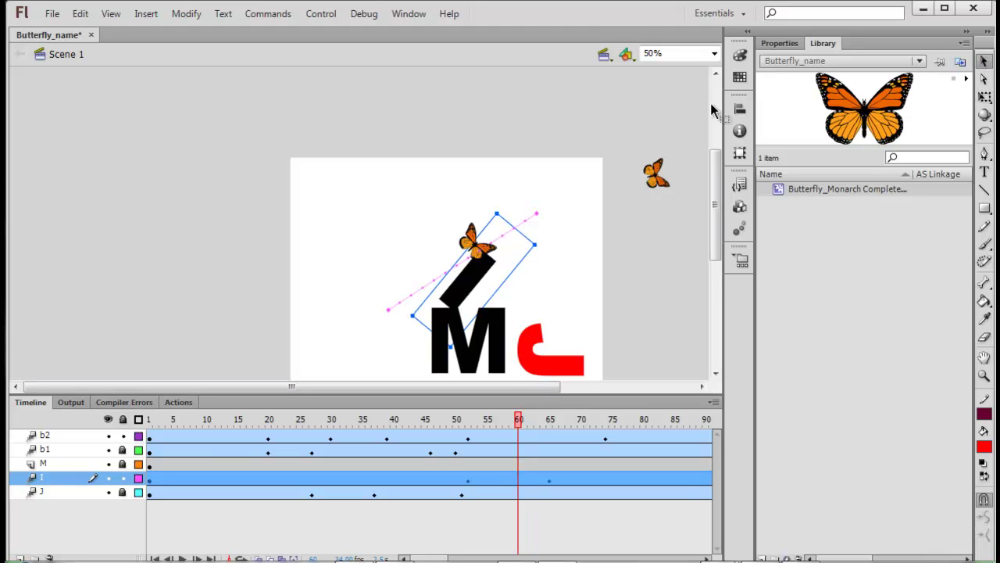
drag(459, 271, 460, 267)
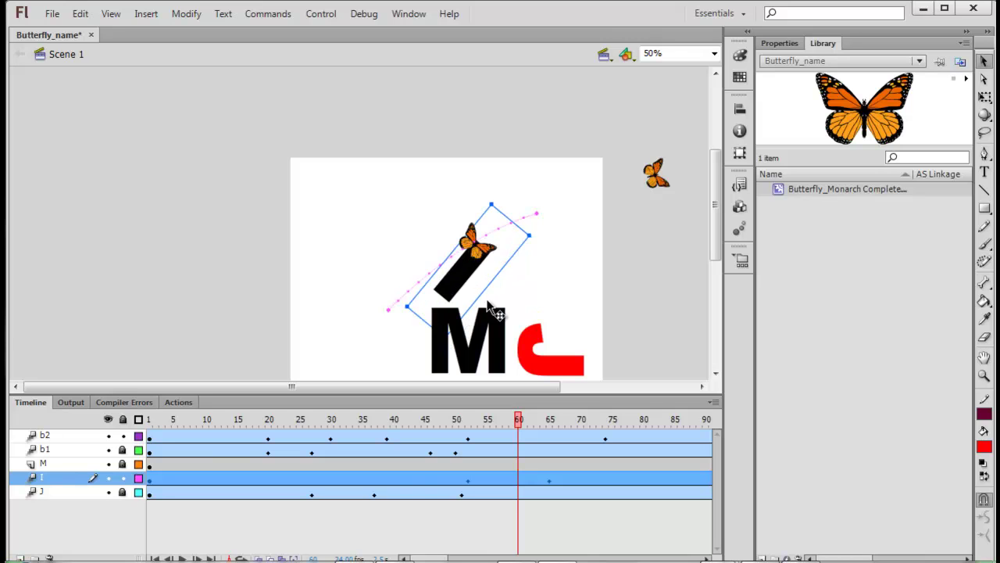
drag(520, 421, 590, 422)
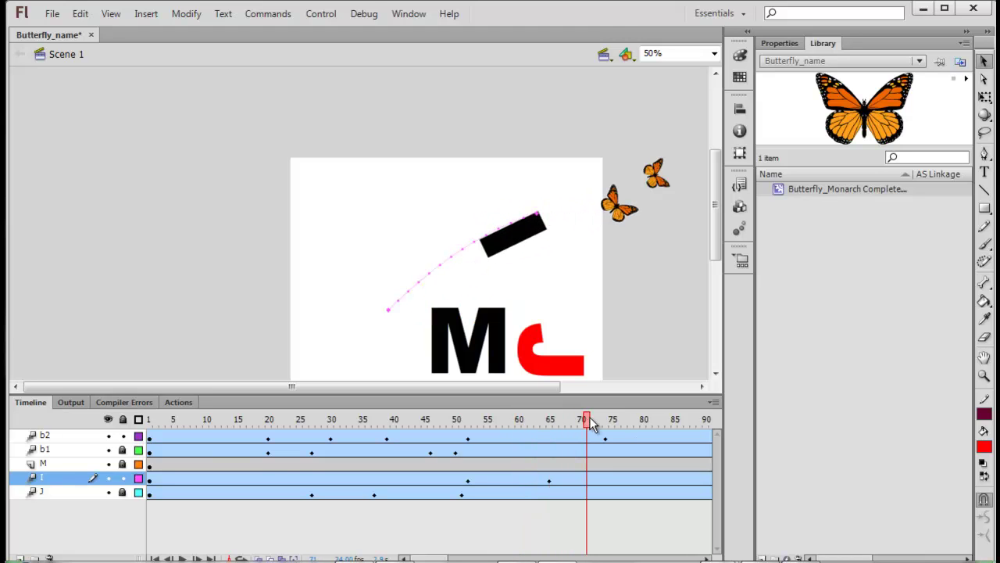
At frame 73, move the I down-right and rotate it to a new angle
click(523, 238)
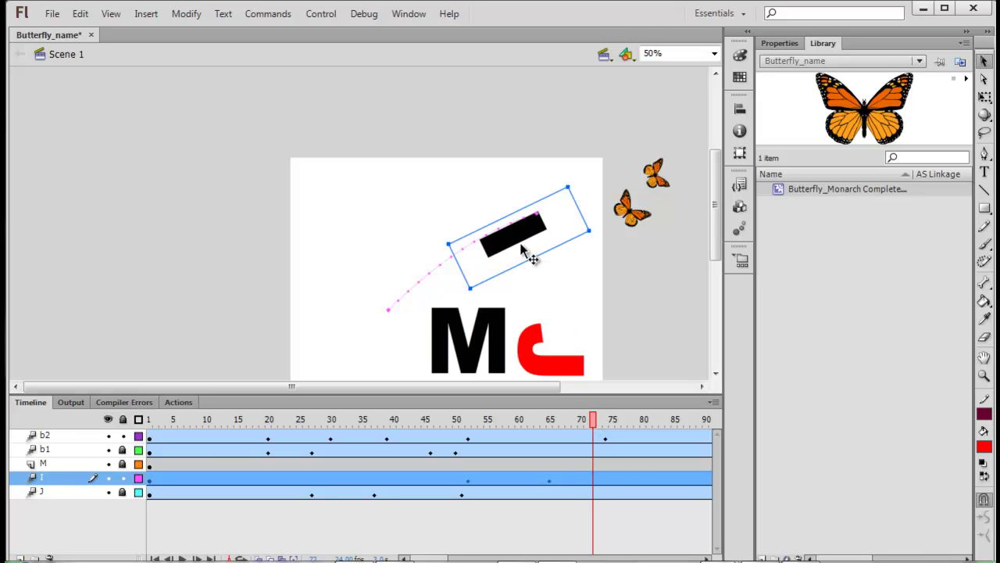
drag(523, 238, 582, 273)
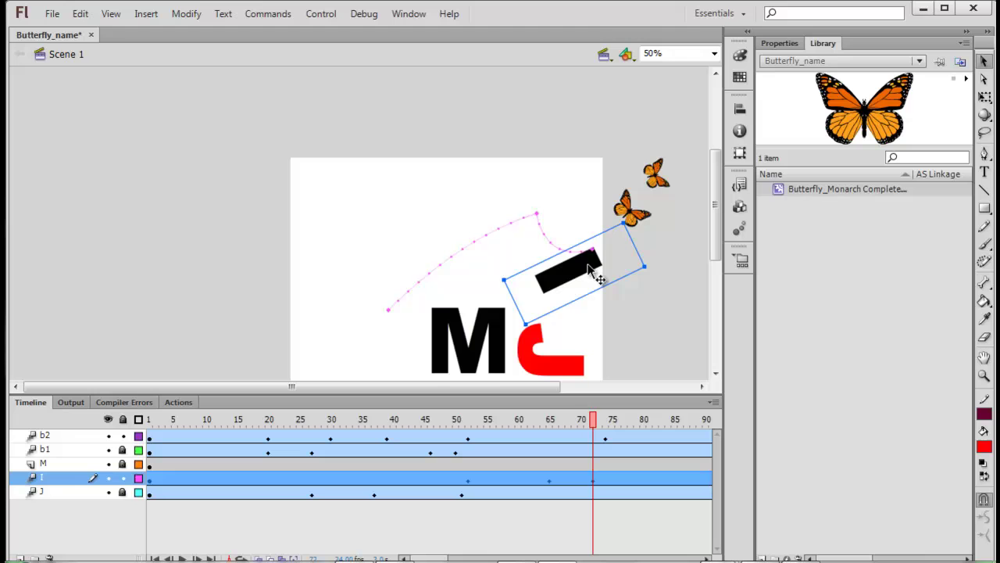
click(986, 97)
drag(525, 319, 516, 234)
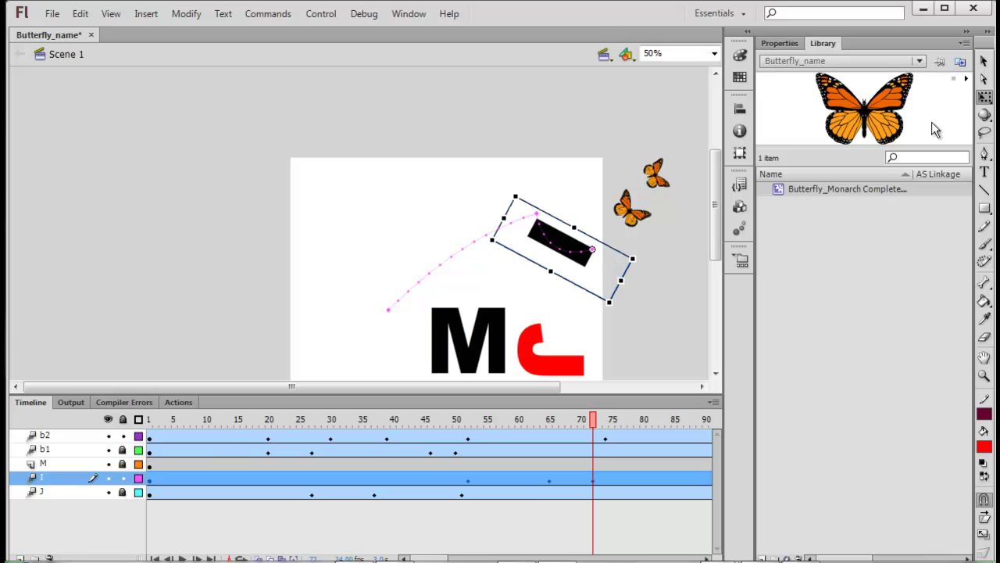
click(984, 61)
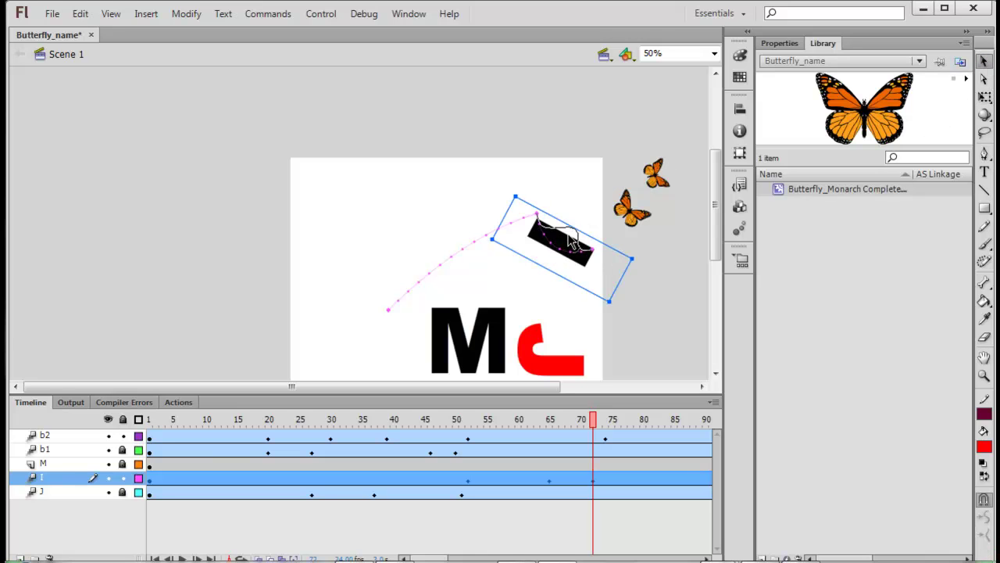
Try bending the I's motion path segment beside the bar, undoing each unwanted bend
click(984, 79)
click(581, 245)
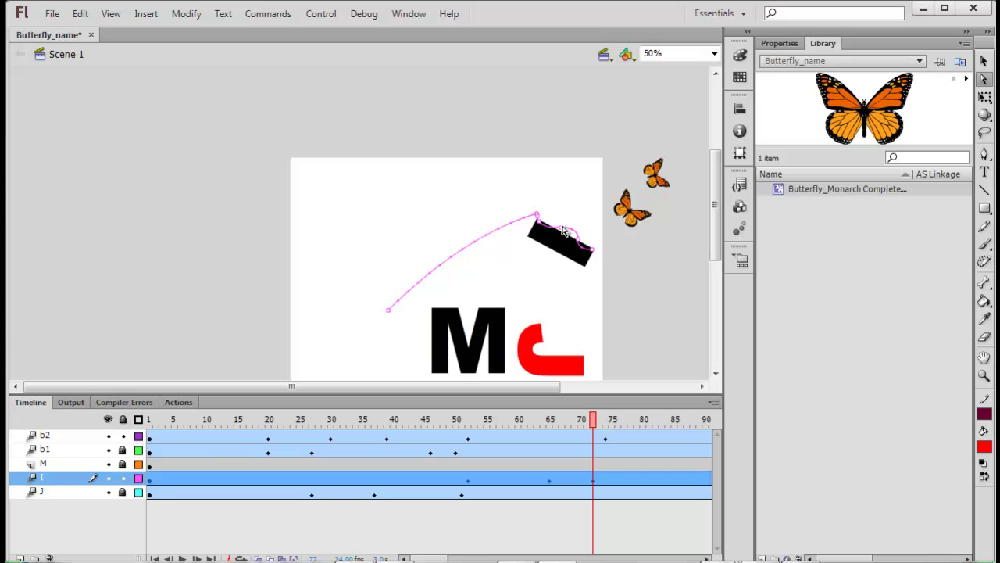
click(562, 230)
key(ctrl+z)
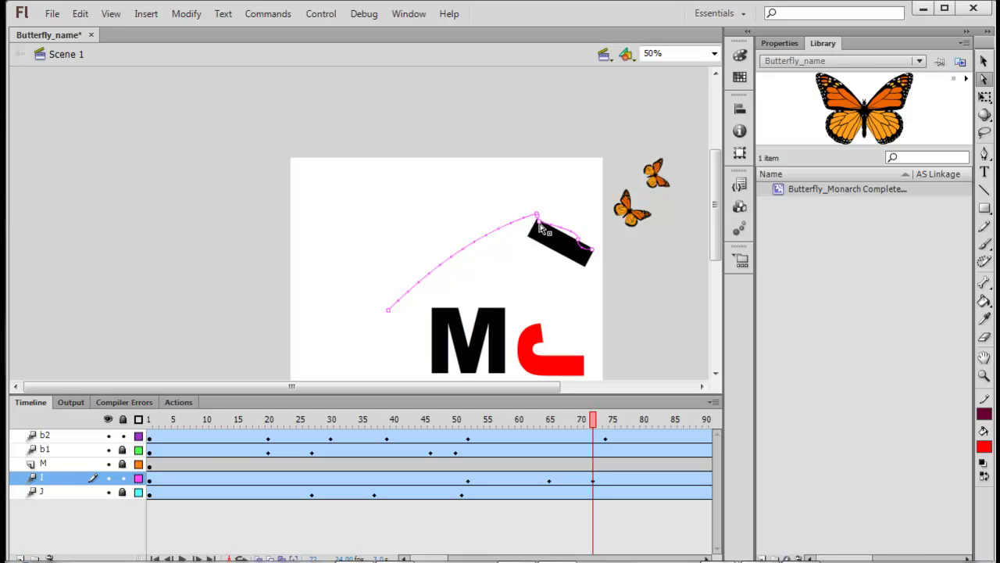
drag(540, 233, 557, 244)
click(579, 242)
key(ctrl+z)
drag(542, 223, 559, 228)
key(ctrl+z)
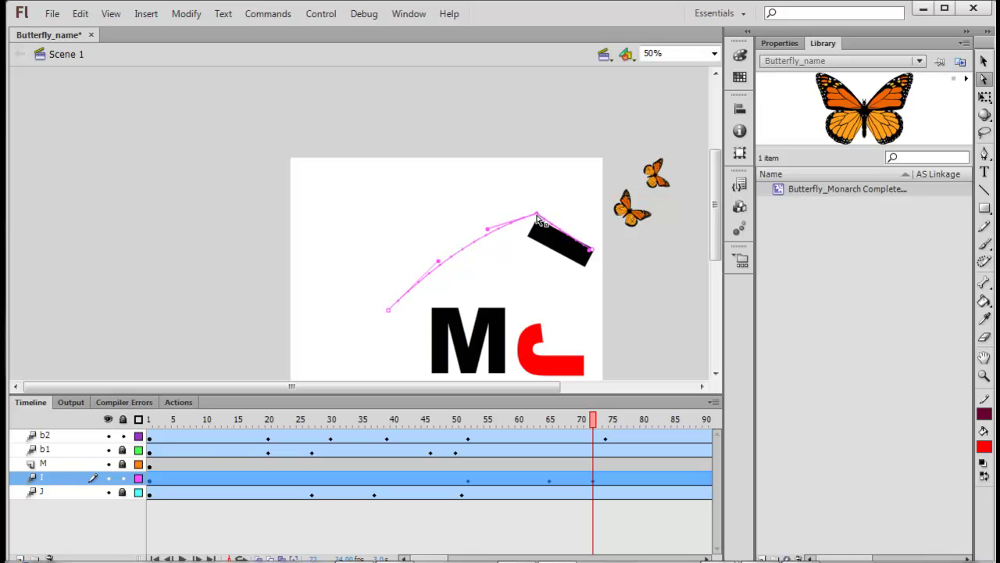
Reshape the path's end so it dips down to the tilted bar, then scrub back to preview
drag(552, 207, 471, 223)
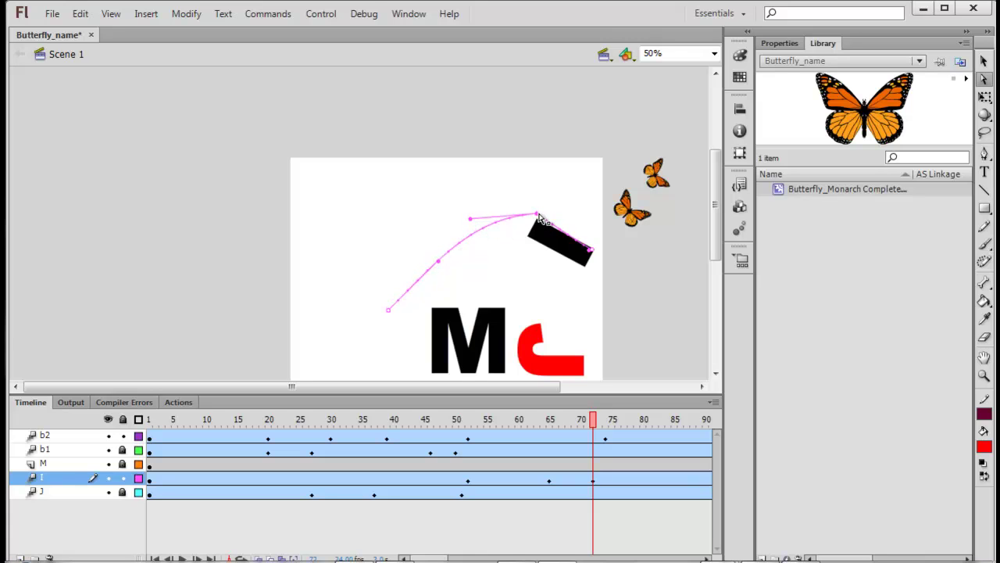
drag(593, 255, 578, 221)
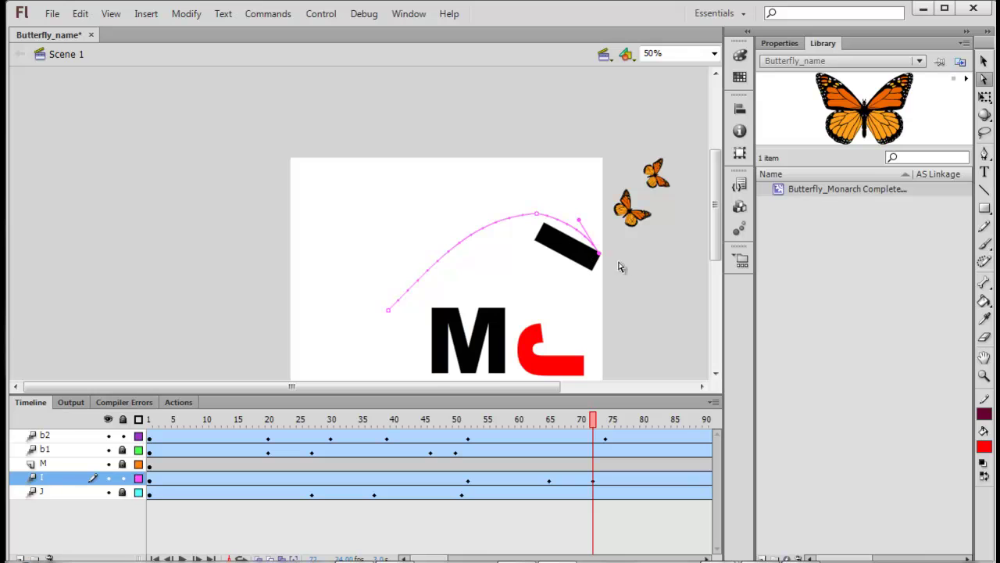
drag(587, 420, 651, 443)
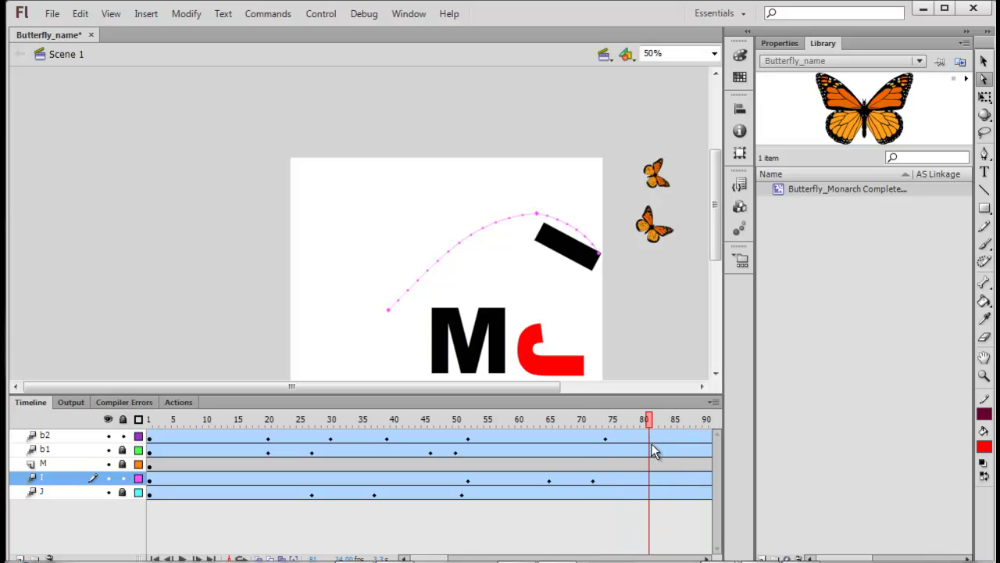
Move the I bar down and rotate it nearly upright beside the red J
click(984, 62)
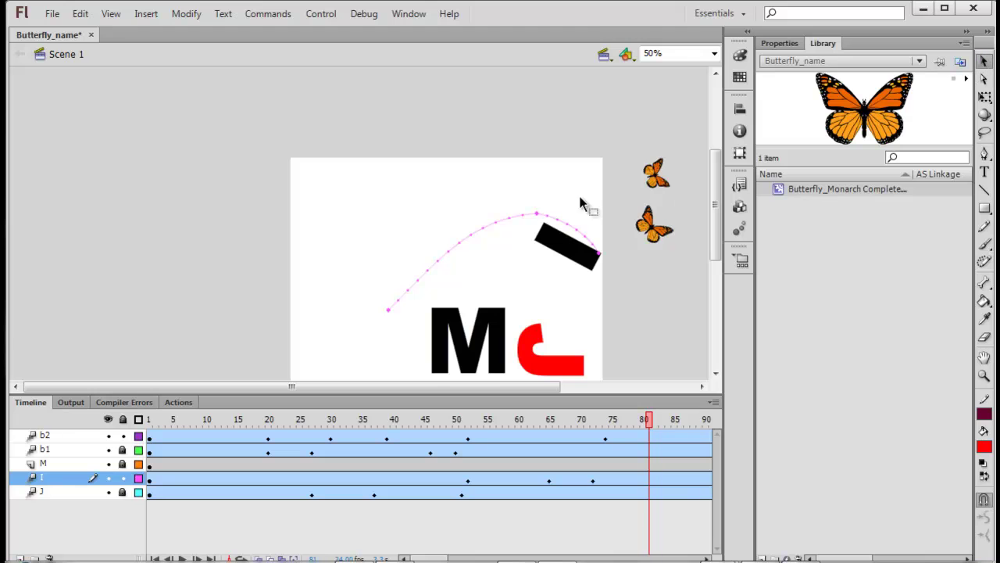
drag(585, 263, 529, 347)
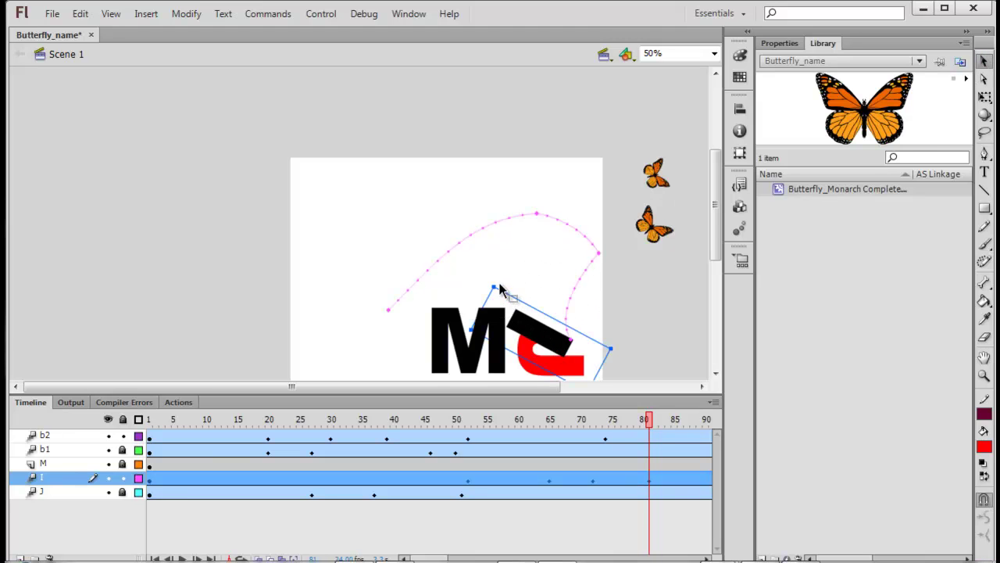
click(984, 96)
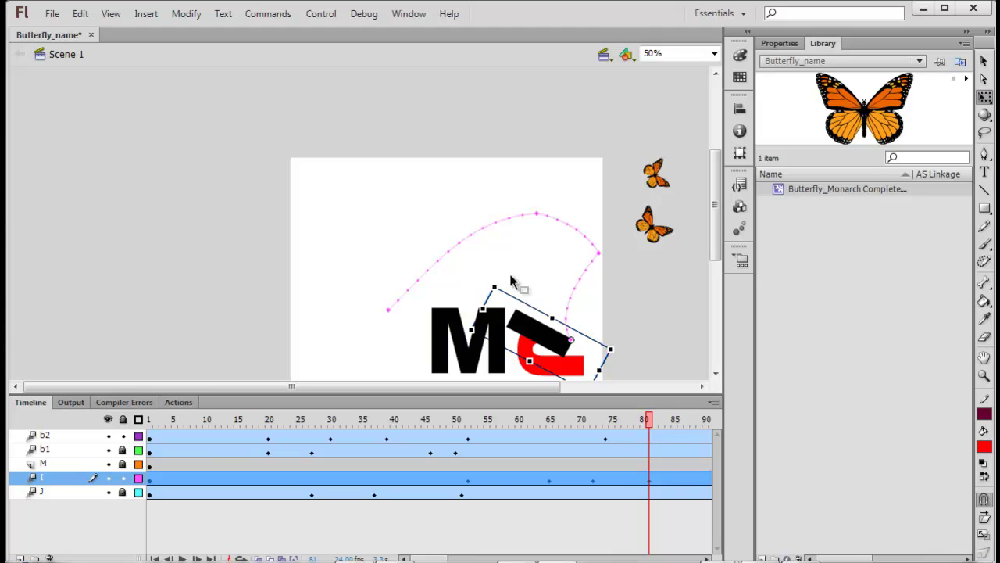
drag(495, 276, 573, 299)
drag(566, 304, 560, 314)
Scrub through the I's tween to frame 83, then test the movie with Ctrl+Enter
drag(648, 420, 620, 436)
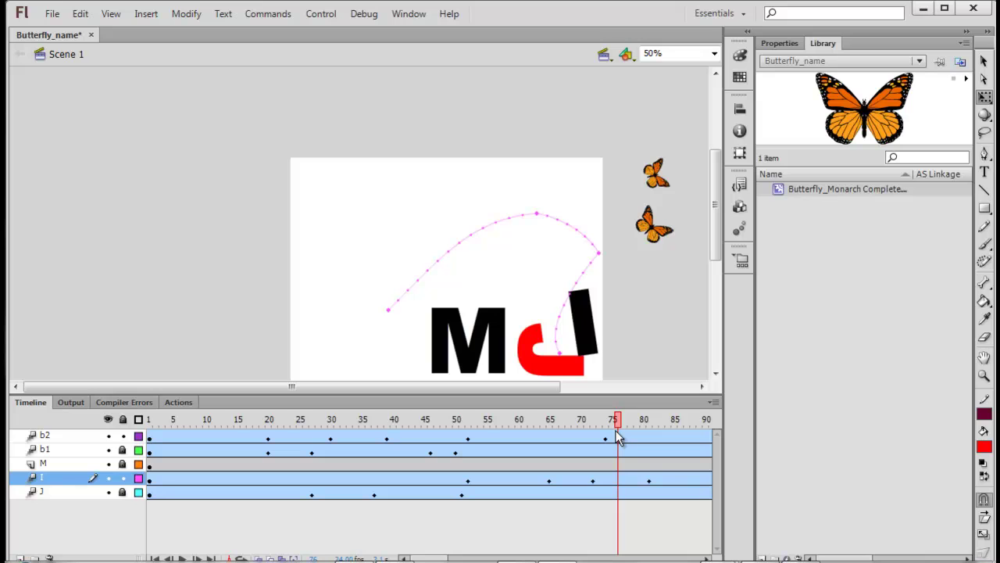
drag(618, 438, 659, 425)
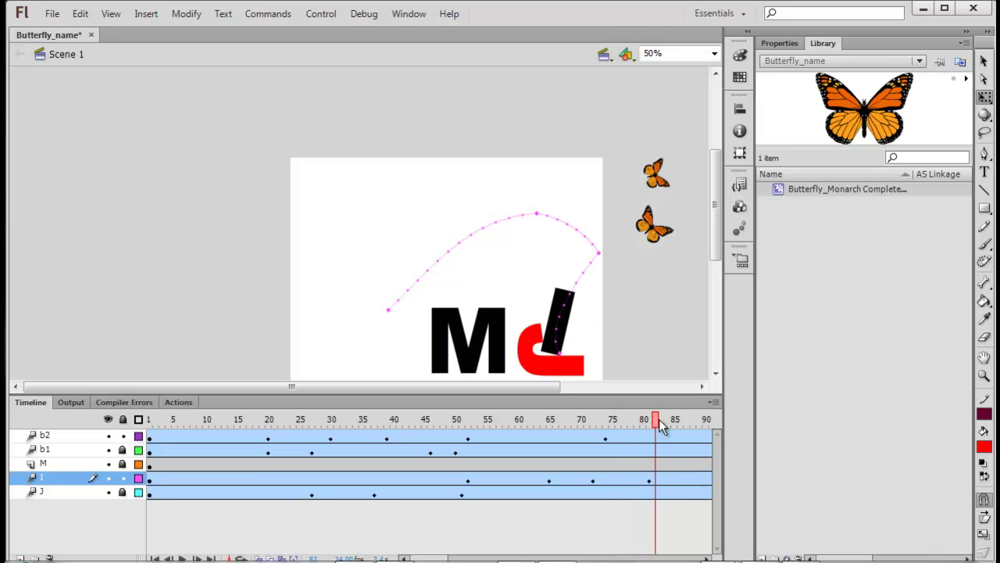
click(659, 420)
key(ctrl+Return)
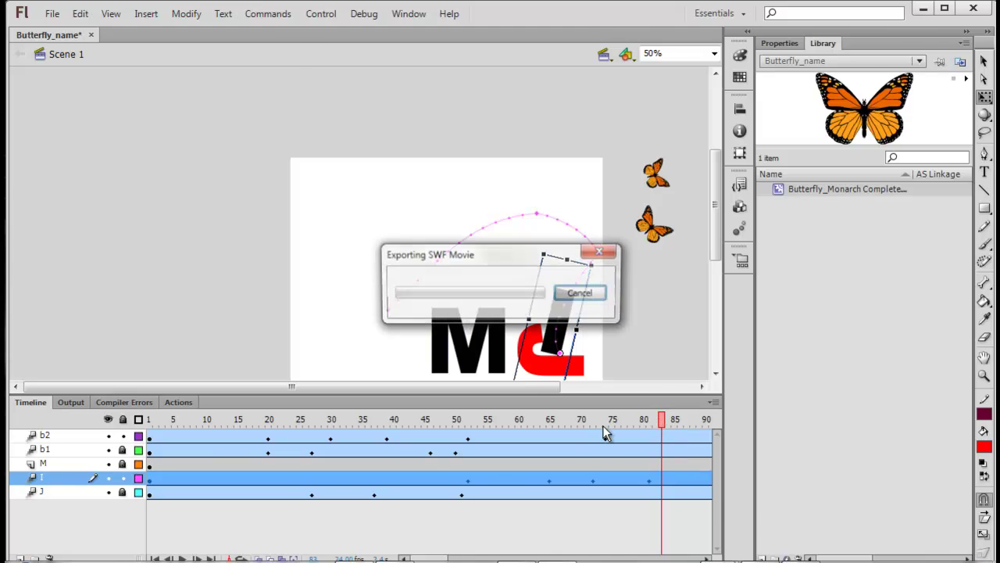
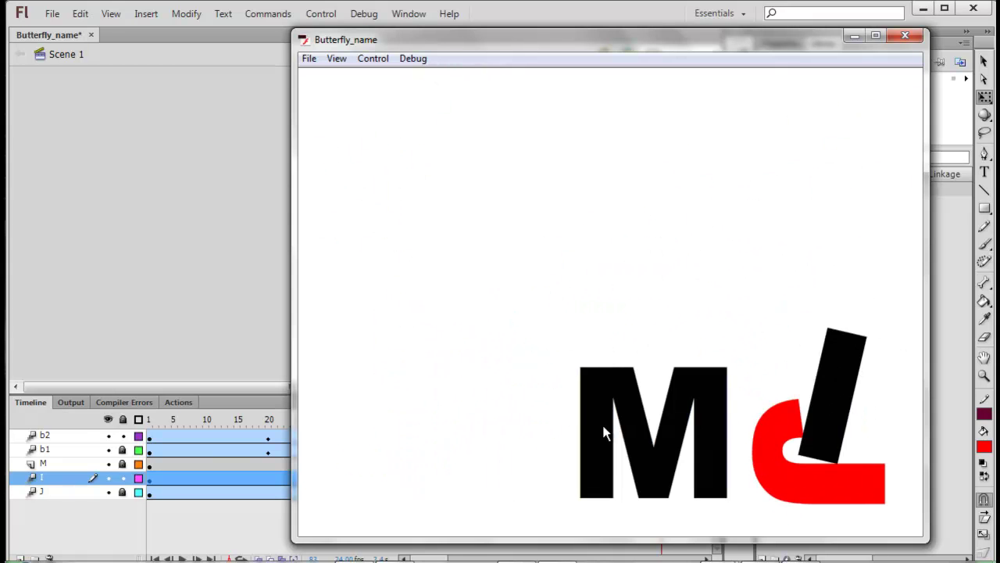
Close the test movie, go back to about frame 76 and select the I layer's tween
click(903, 36)
click(656, 420)
drag(657, 422, 619, 435)
key(ctrl+a)
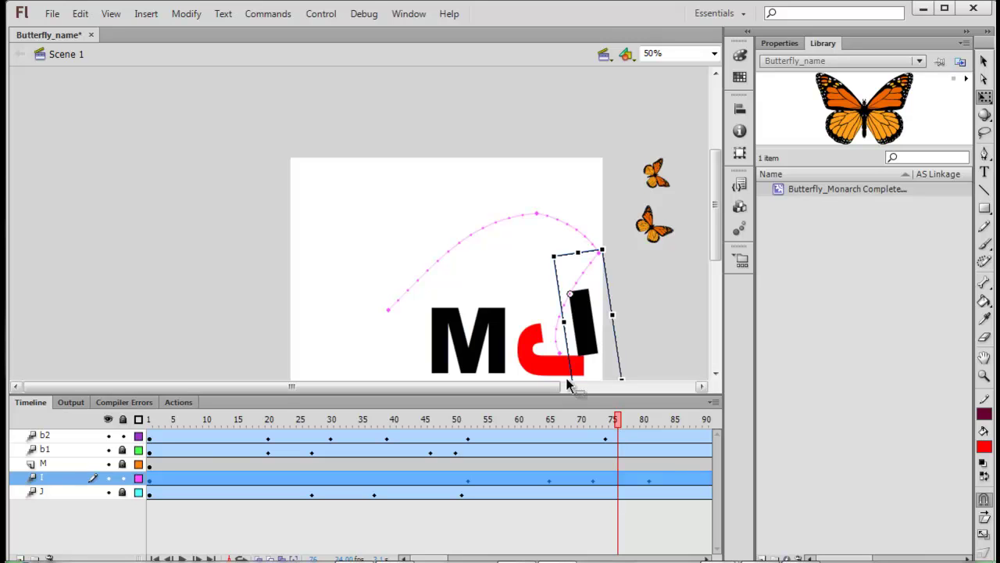
Pull the hooked end of the I's motion path upward with the Subselection tool
click(983, 81)
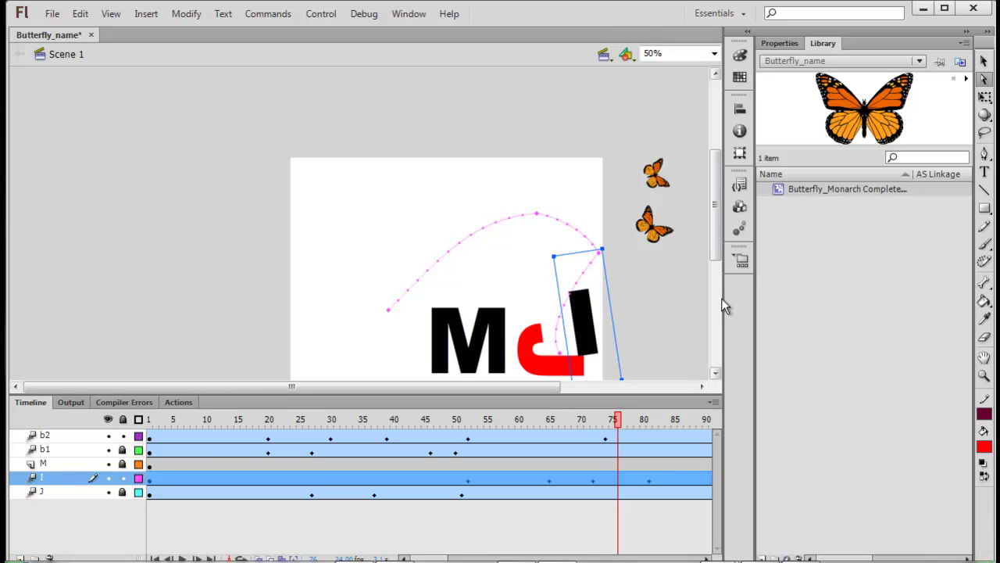
click(622, 344)
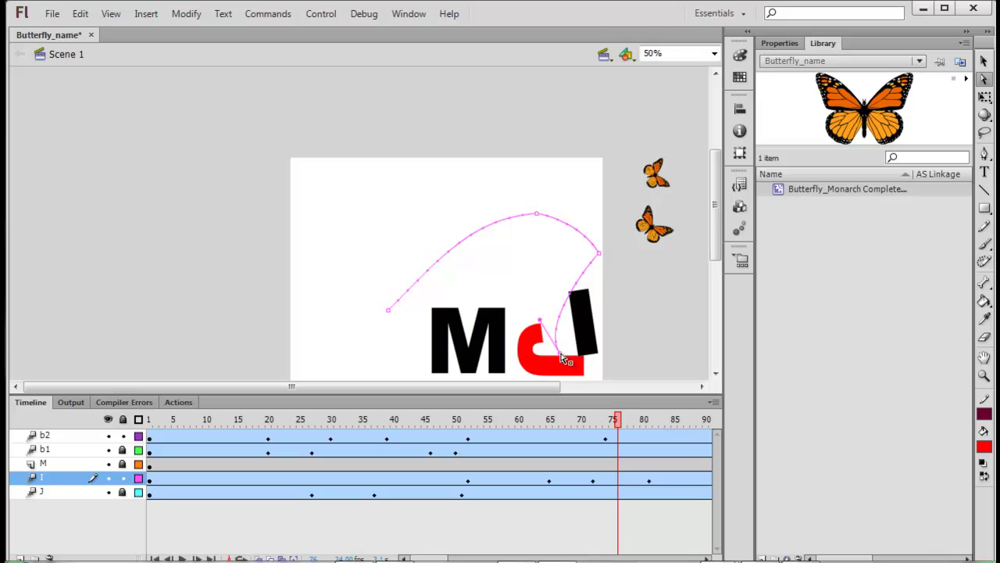
drag(564, 356, 564, 290)
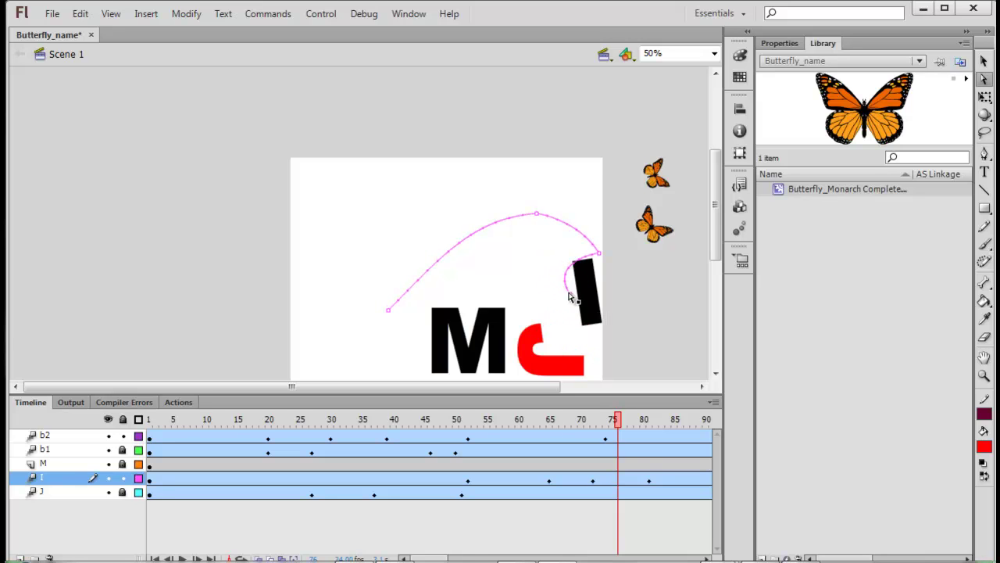
click(570, 297)
drag(570, 297, 599, 292)
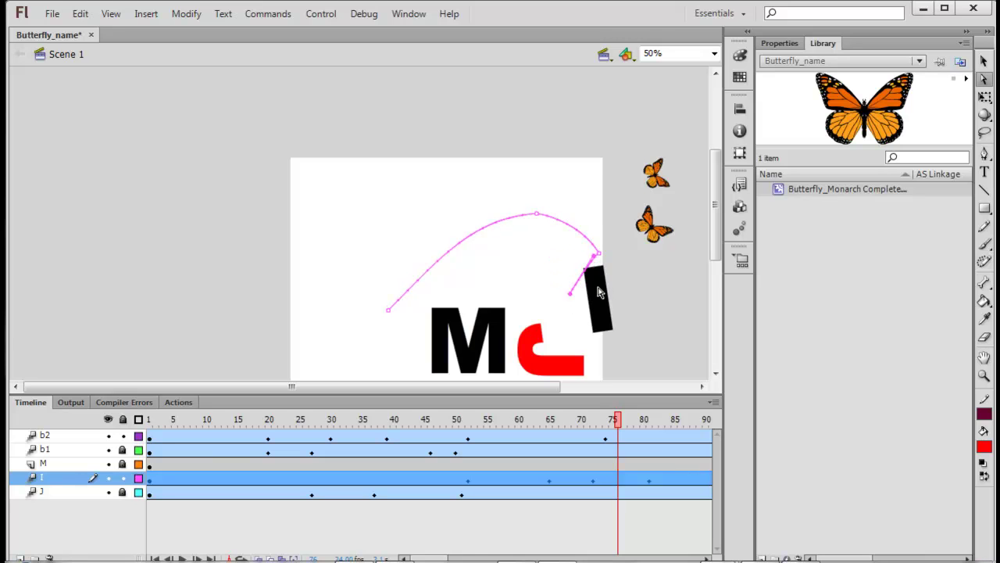
Move the I bar down and left at frame 76, previewing its motion through frame 100
click(984, 61)
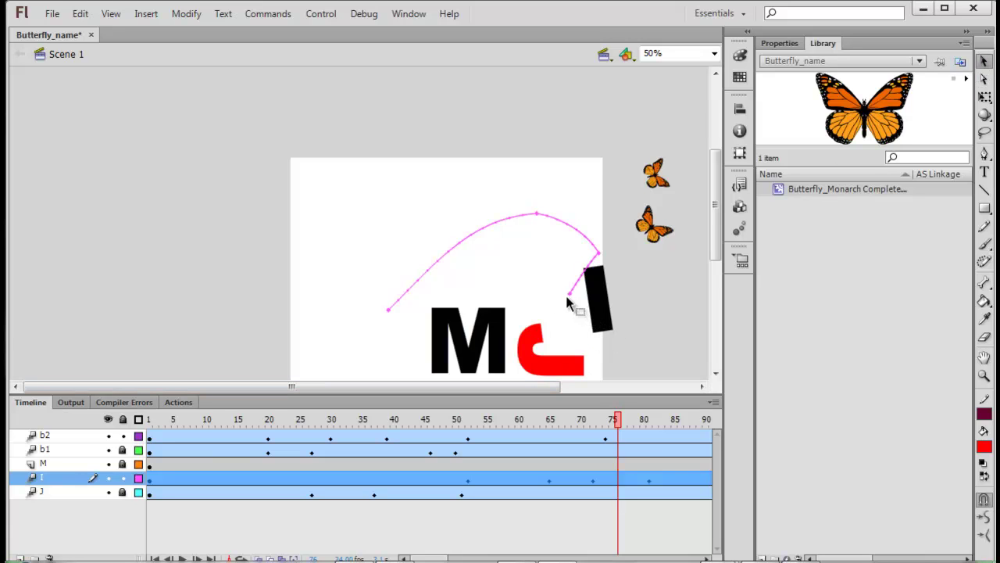
click(984, 79)
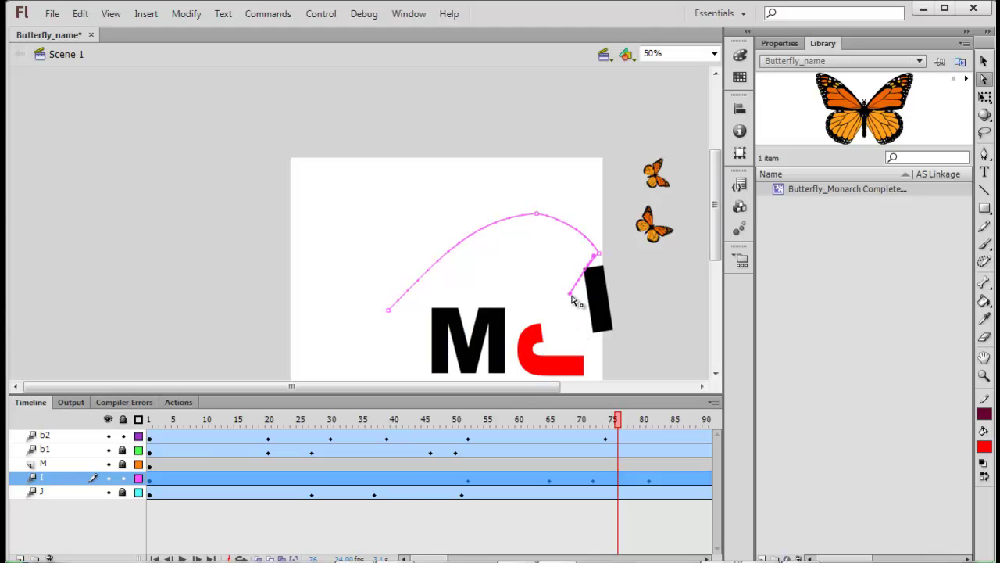
key(v)
drag(591, 301, 587, 326)
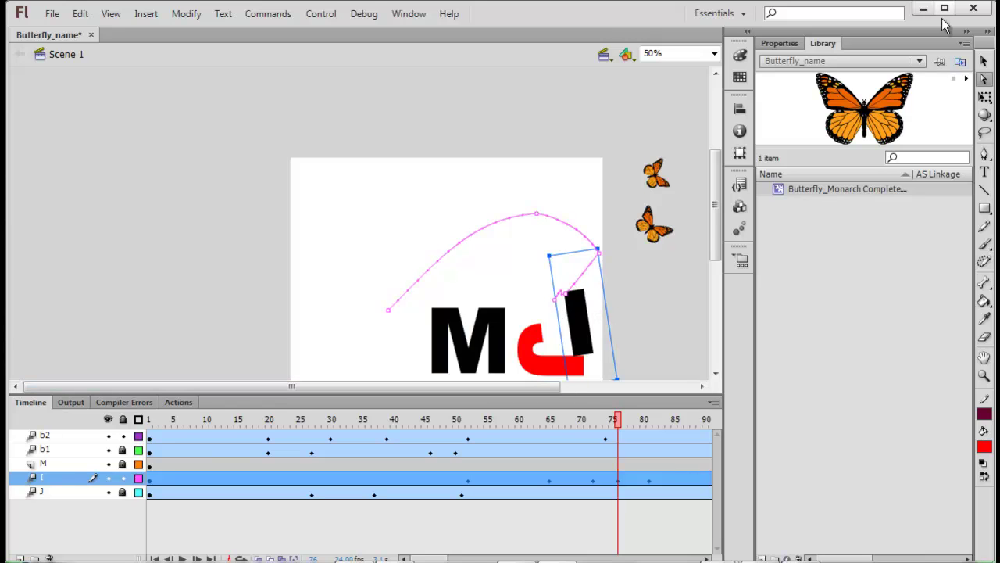
drag(620, 424, 683, 424)
drag(598, 423, 425, 440)
Rotate the I about 90° anticlockwise at frame 77 with Free Transform
click(461, 482)
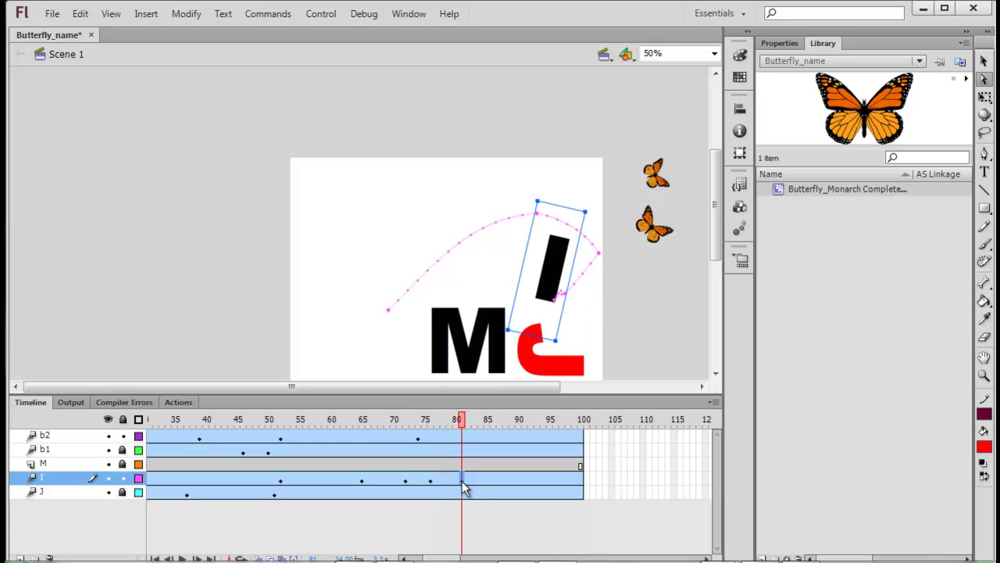
mouse_move(516, 561)
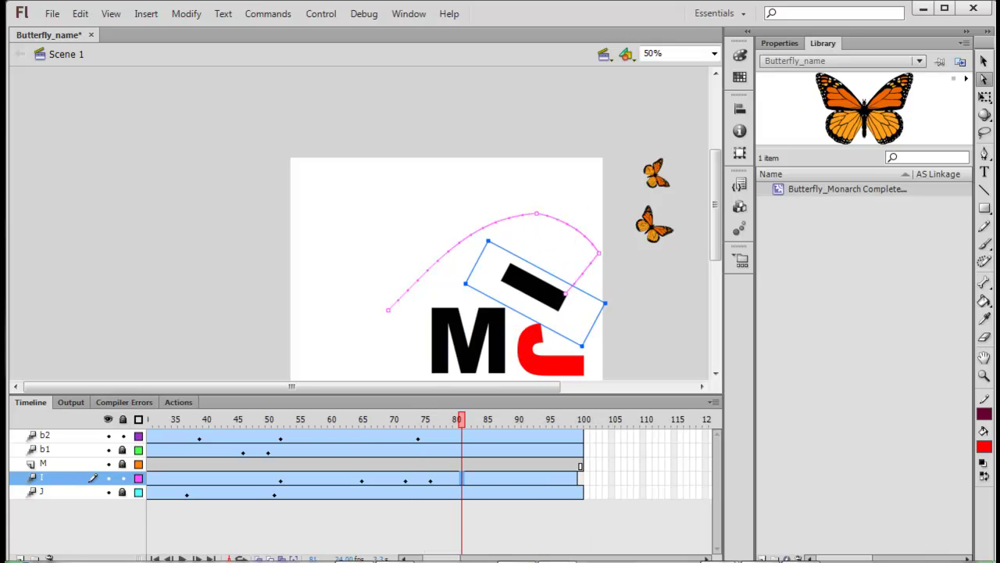
drag(461, 420, 431, 440)
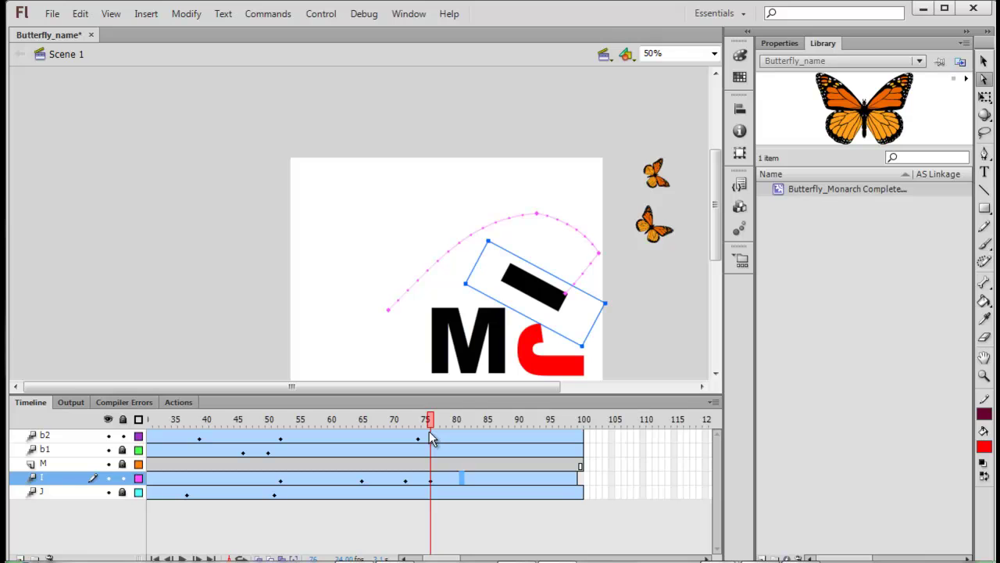
click(985, 95)
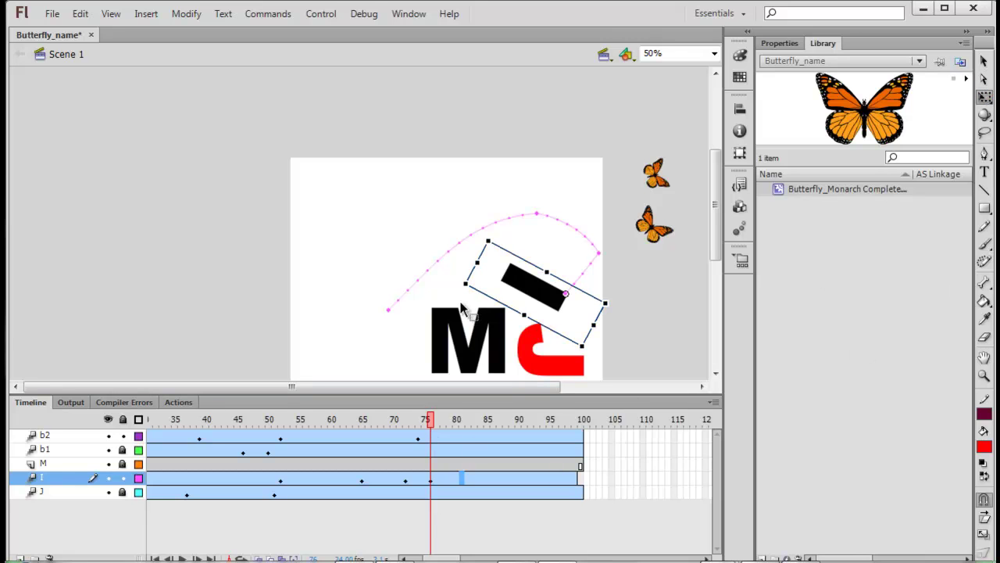
drag(464, 279, 563, 361)
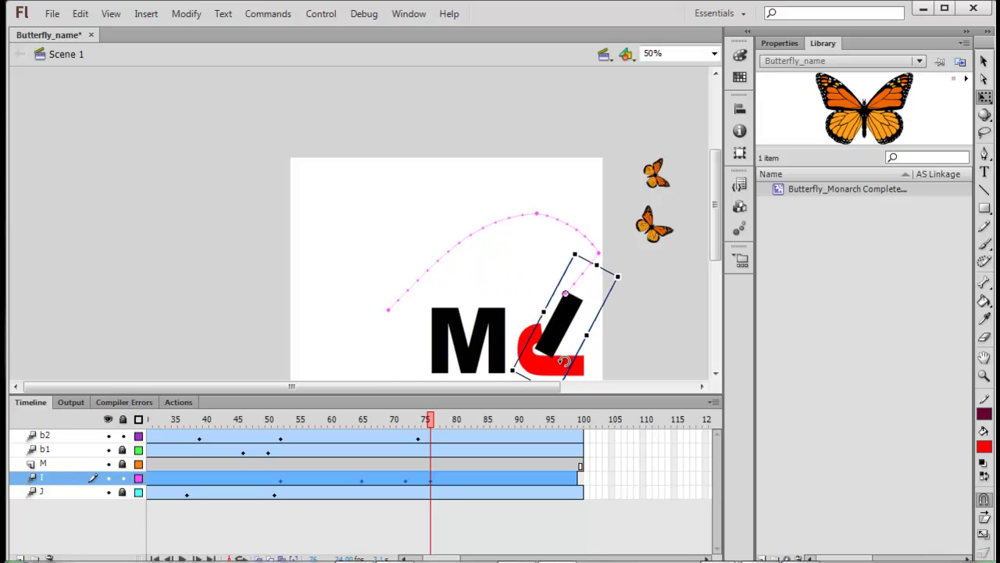
Preview the I's motion back to frame 73 and test the movie
mouse_move(433, 425)
mouse_down()
mouse_move(384, 431)
mouse_move(449, 445)
mouse_move(310, 447)
mouse_move(390, 429)
mouse_move(446, 431)
mouse_up()
click(447, 432)
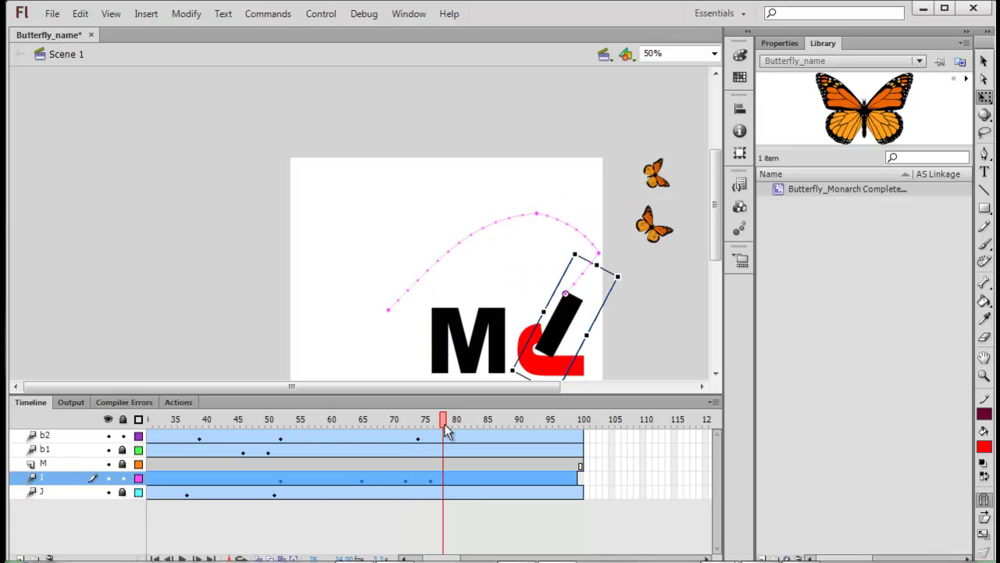
key(ctrl+Return)
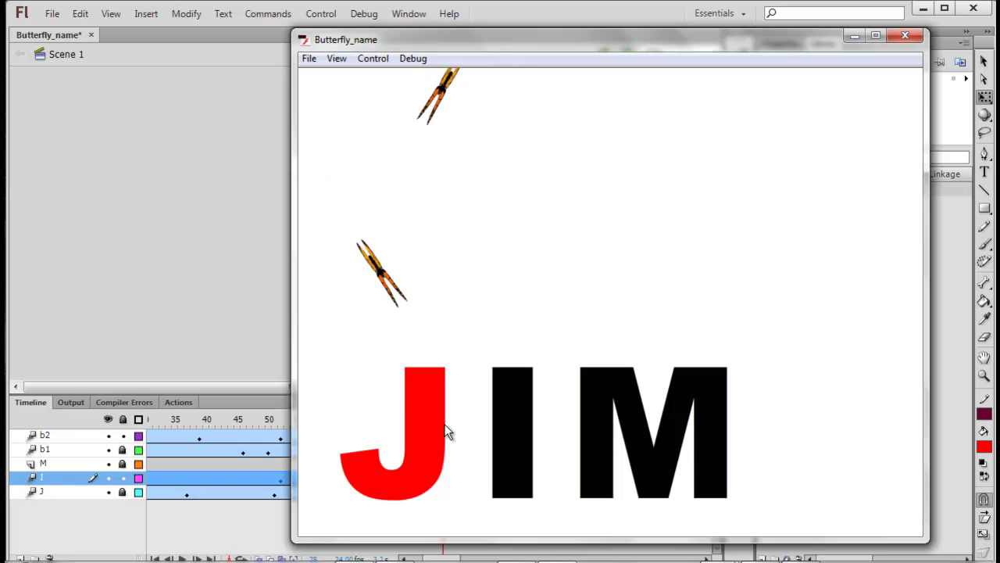
Close the test movie and scrub the playhead to around frame 78
click(913, 33)
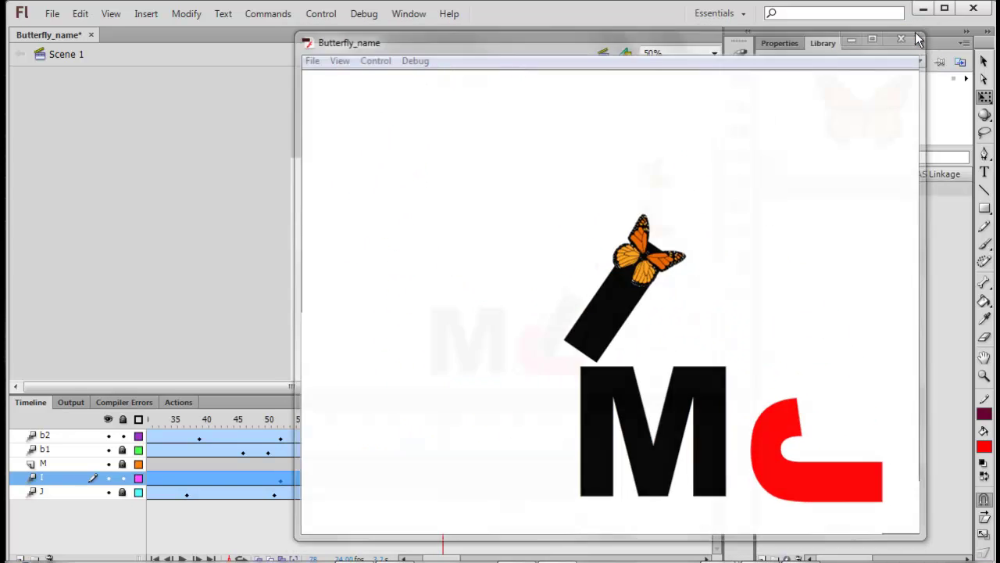
mouse_move(444, 437)
mouse_down()
mouse_move(413, 440)
mouse_move(459, 442)
mouse_up()
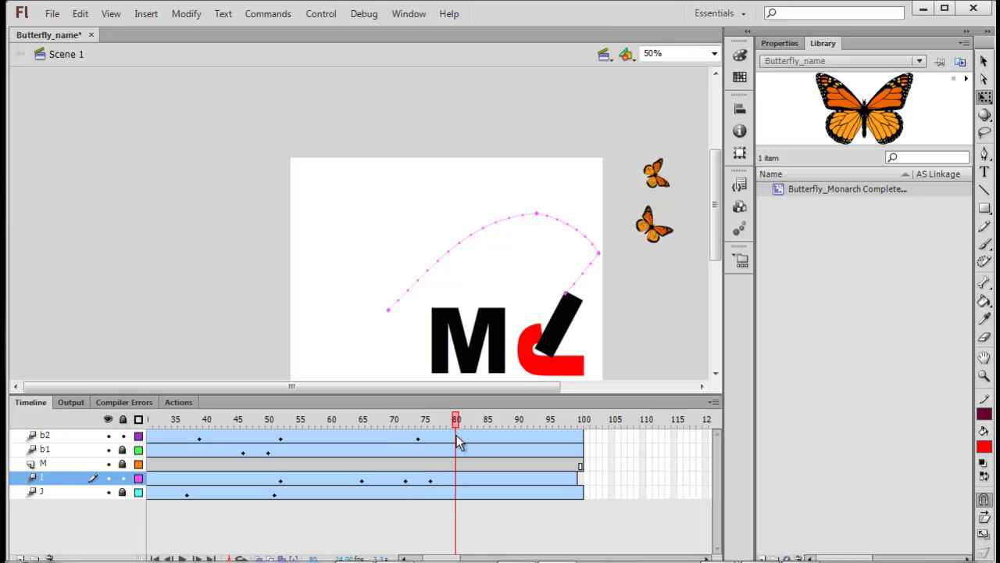
Shift the I up, then at frame 83 move it left toward the M
click(564, 344)
mouse_move(557, 341)
mouse_down()
mouse_move(561, 333)
mouse_move(548, 327)
mouse_up()
click(469, 423)
drag(468, 423, 476, 427)
click(556, 366)
drag(556, 336, 525, 334)
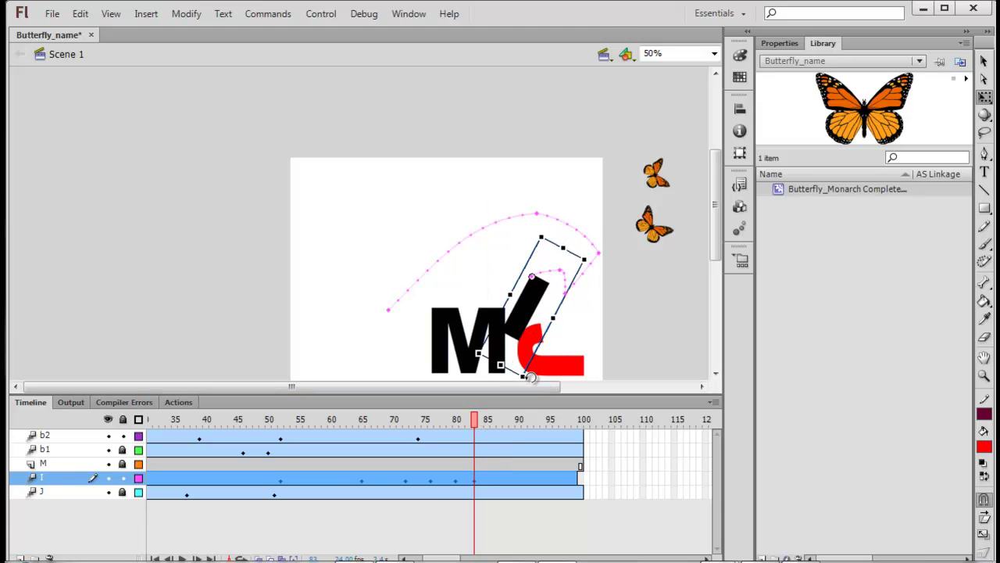
Rotate the I clockwise, nudge it beside the M, then test-play and close the movie
key(comma)
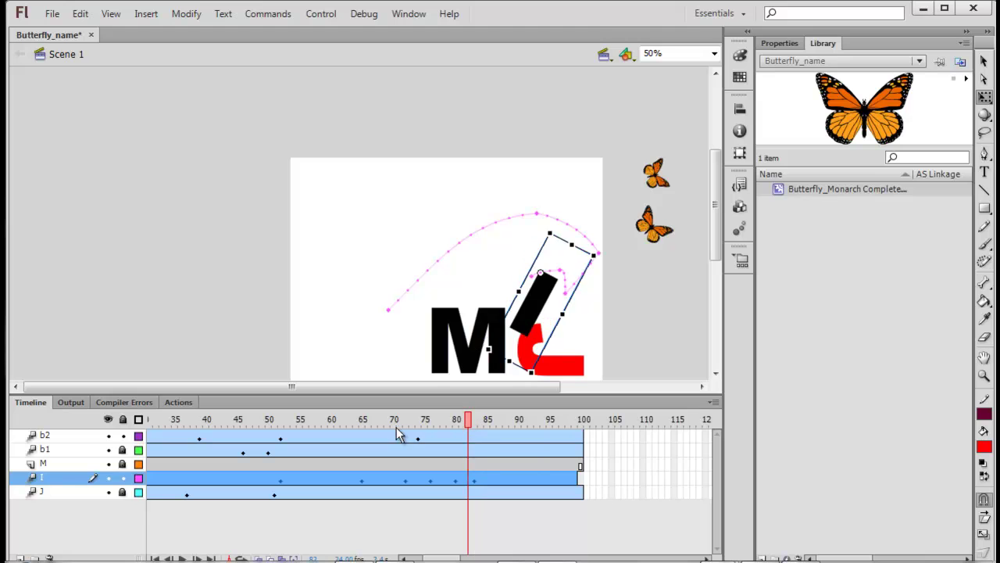
click(455, 422)
drag(456, 428, 480, 434)
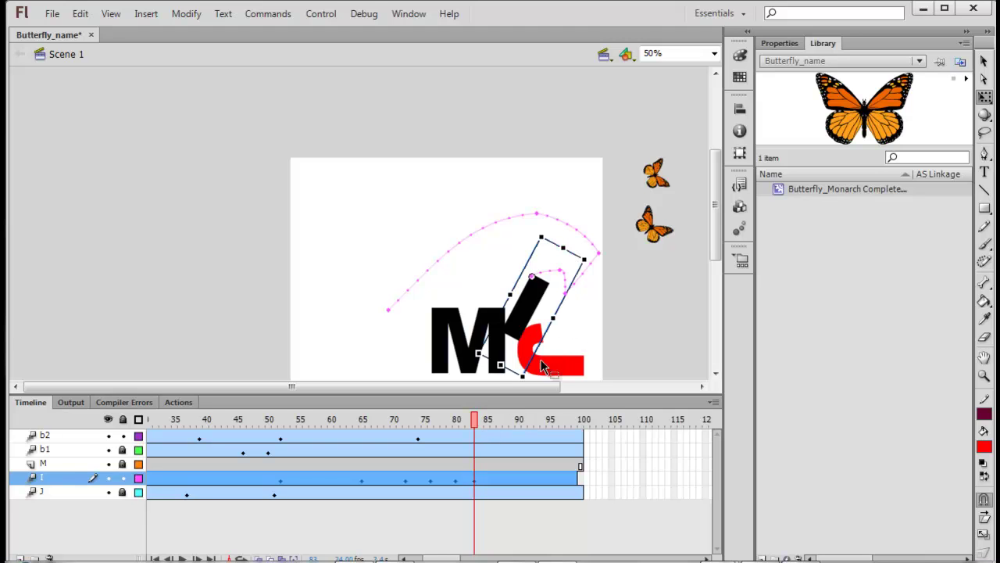
drag(594, 256, 598, 272)
drag(545, 306, 551, 299)
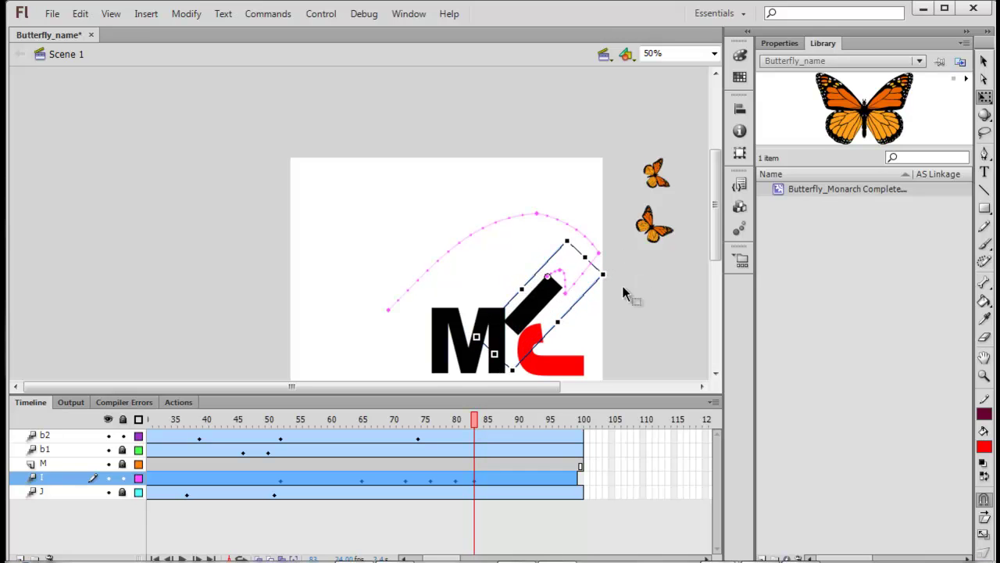
key(ctrl+Return)
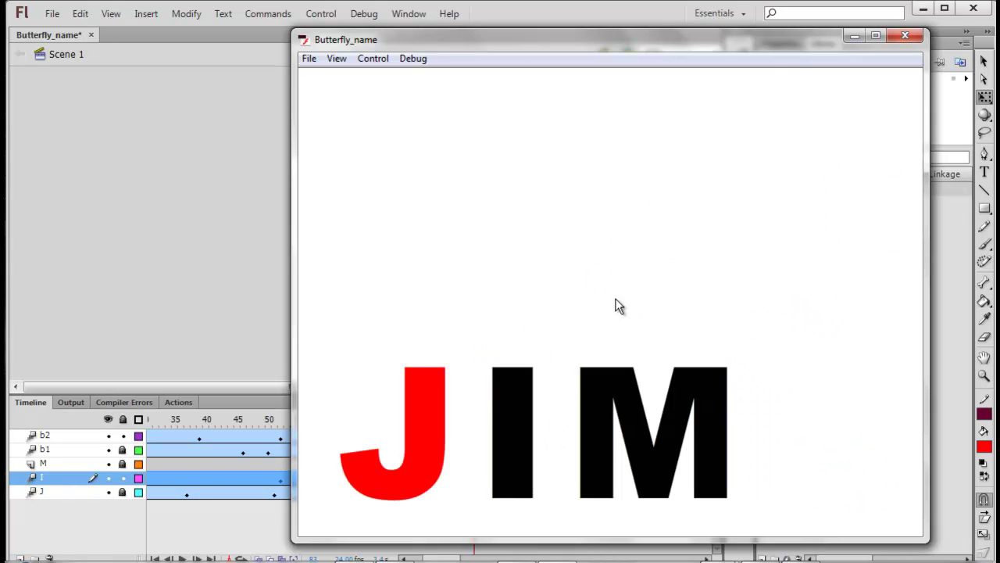
click(905, 35)
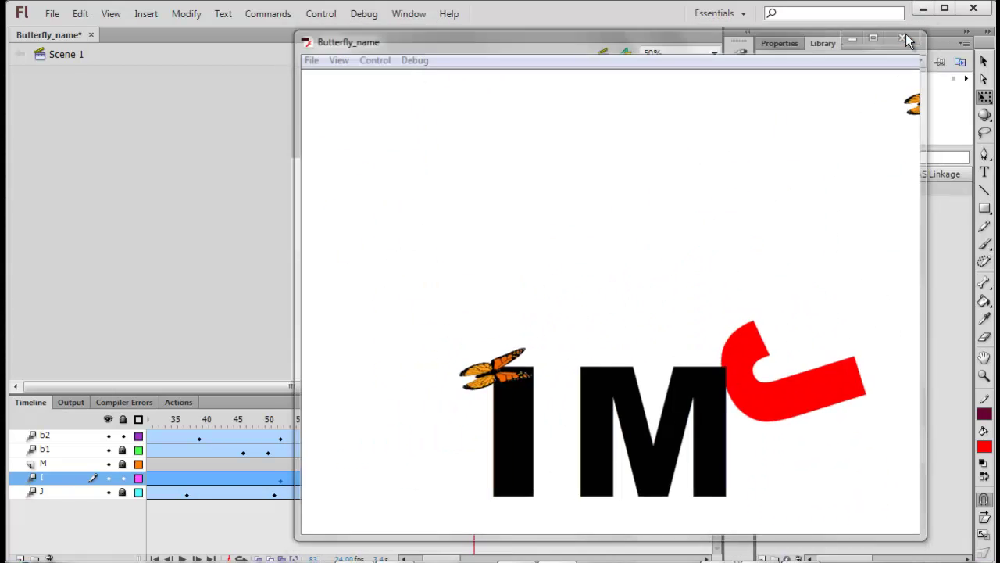
Add a layer above b2 named ACTIONS and select its frame 100
click(61, 434)
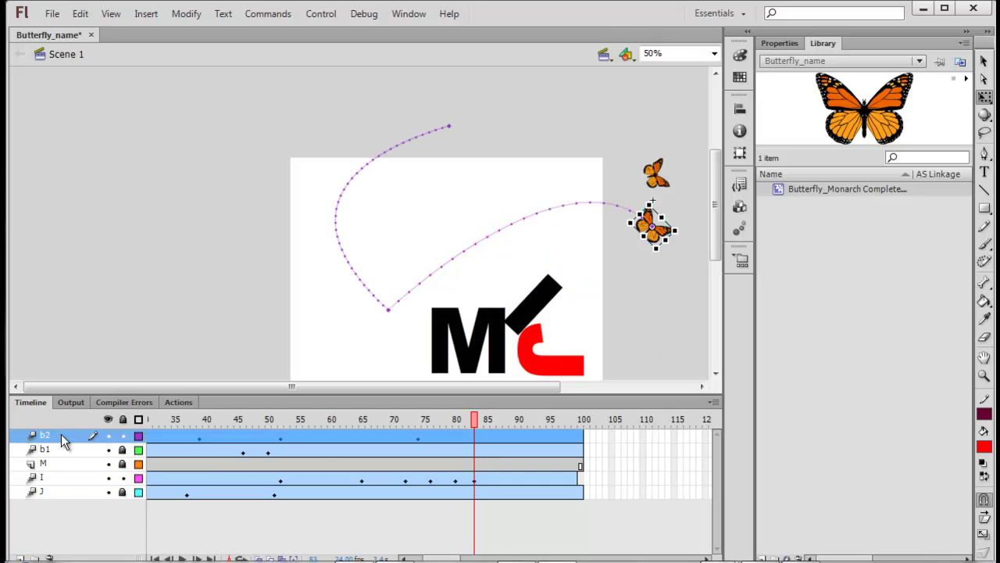
click(21, 558)
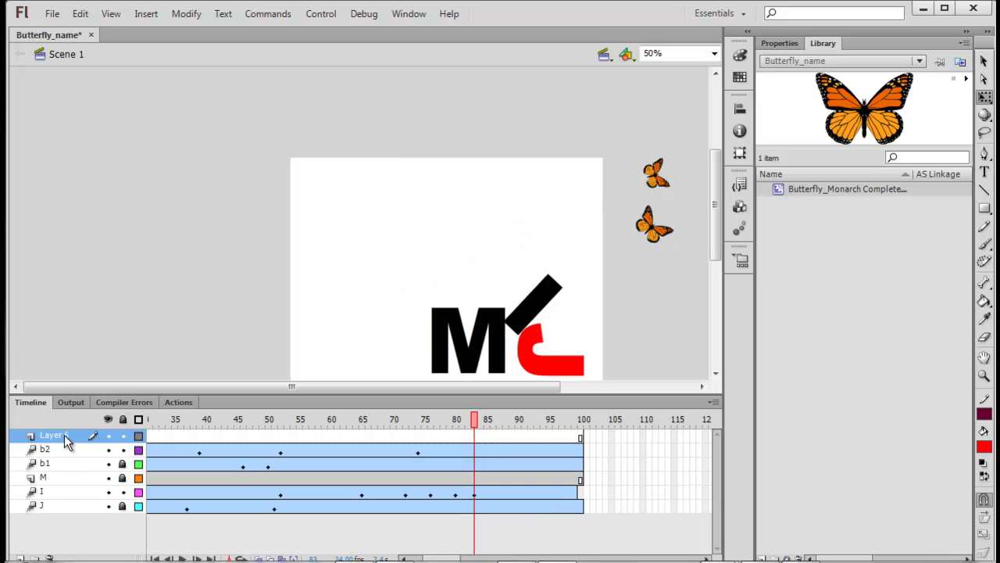
double_click(64, 435)
text(ACTIONS)
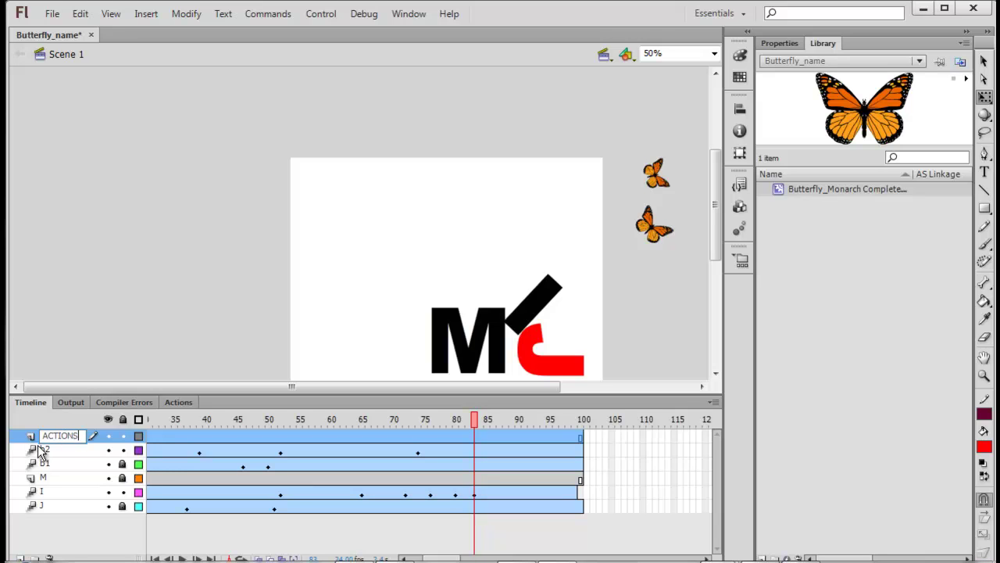
click(661, 478)
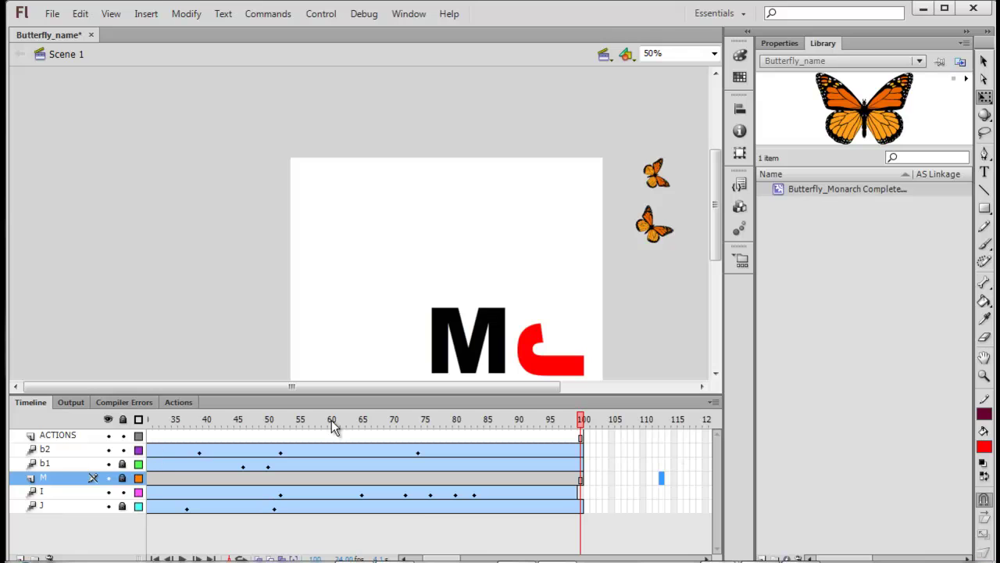
click(581, 436)
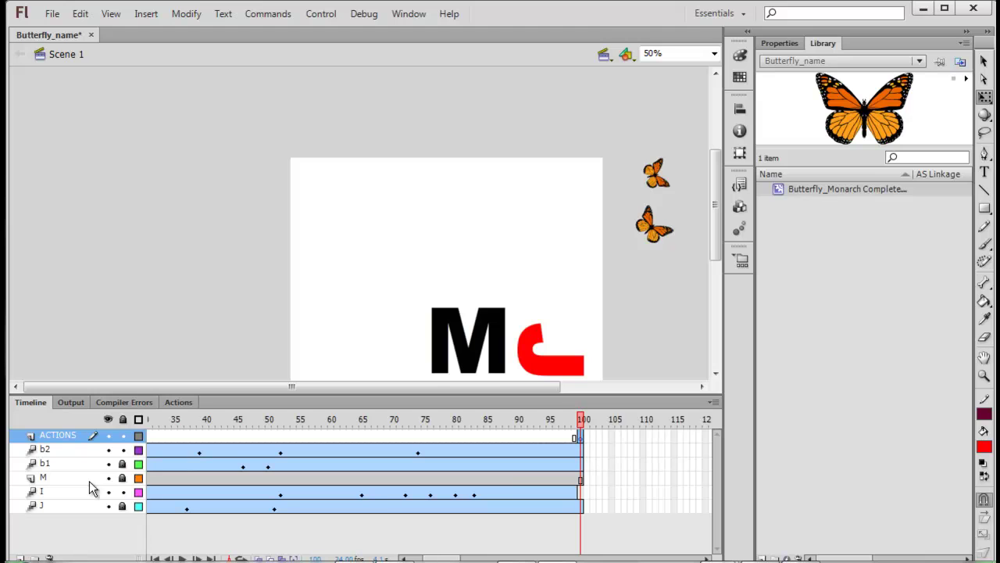
Write STOP(); in the Actions panel for frame 100, then scrub back to about frame 97
click(176, 402)
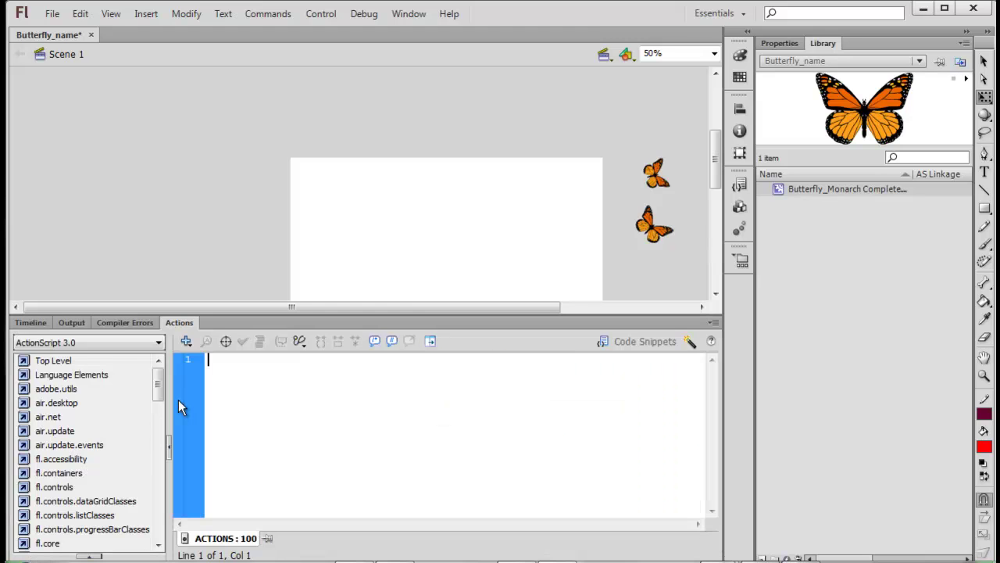
text(s)
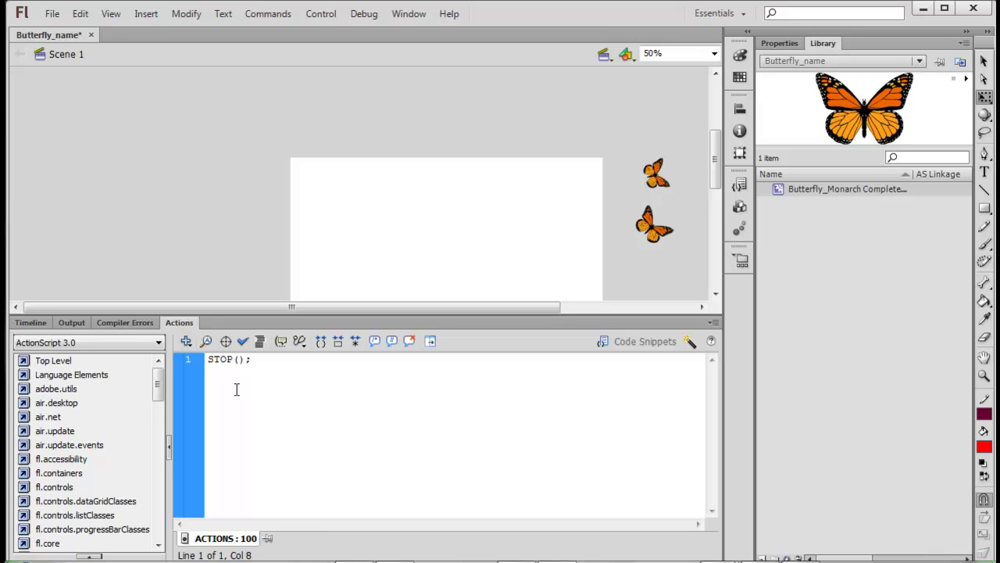
click(31, 323)
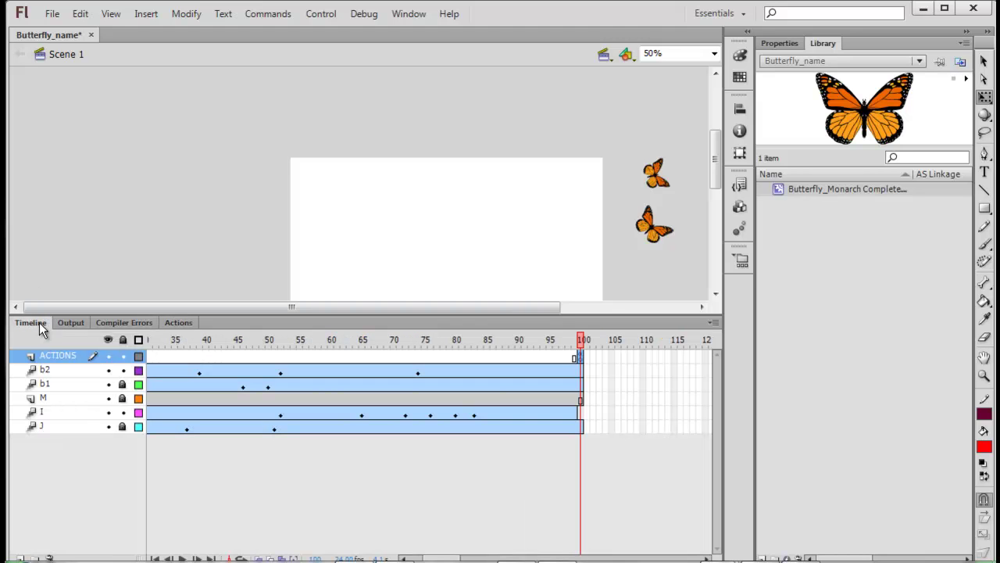
drag(580, 340, 561, 341)
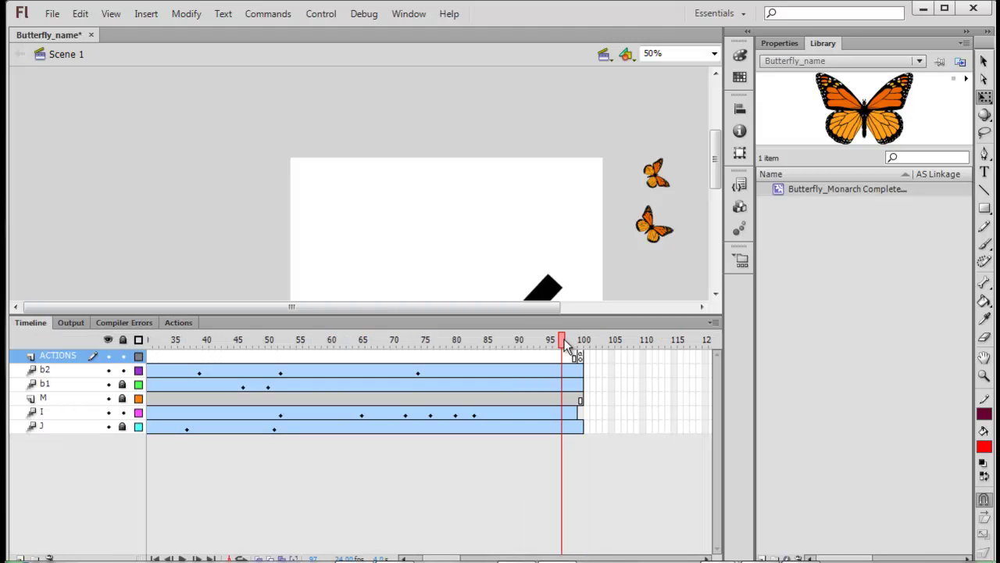
Test-play the movie, close it, and return to the Timeline after error 1180 appears
key(ctrl+Return)
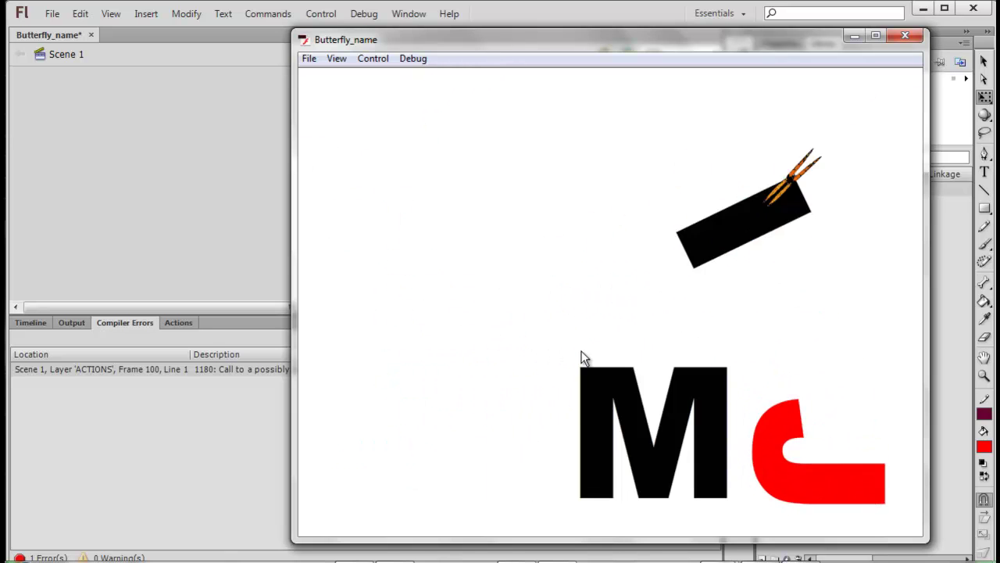
click(911, 33)
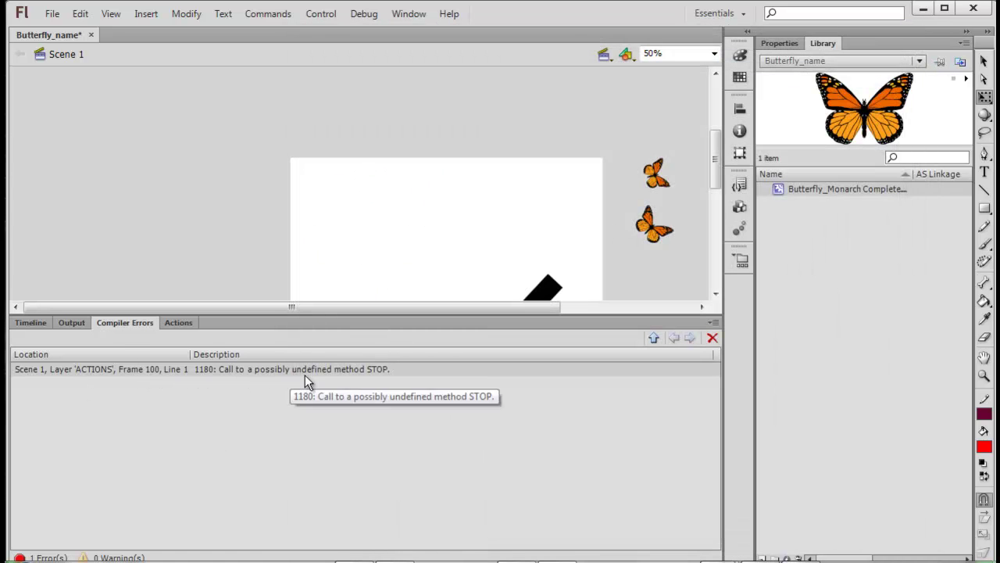
click(30, 323)
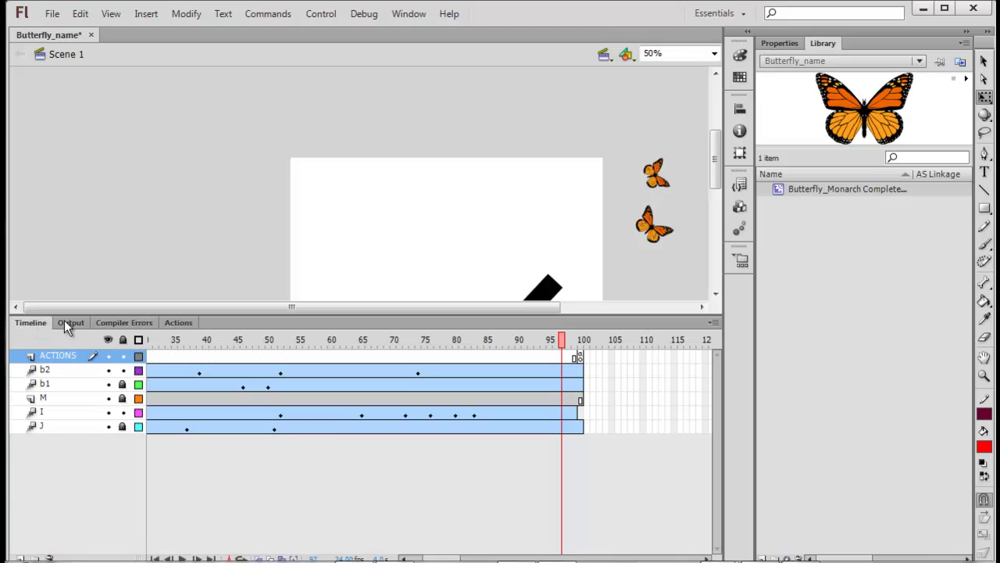
Replace the STOP(); script on ACTIONS frame 100 with lowercase stop();
click(174, 322)
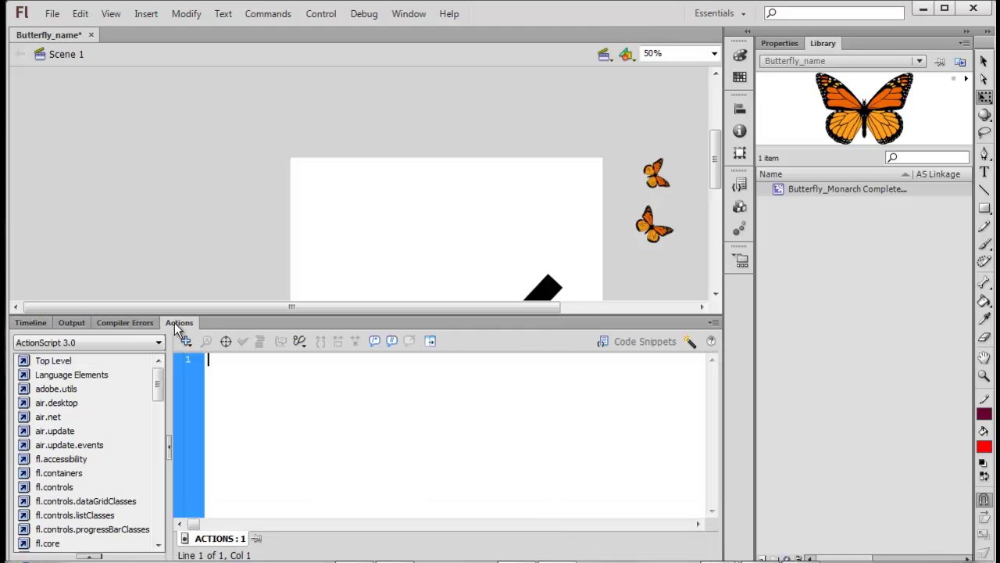
click(28, 324)
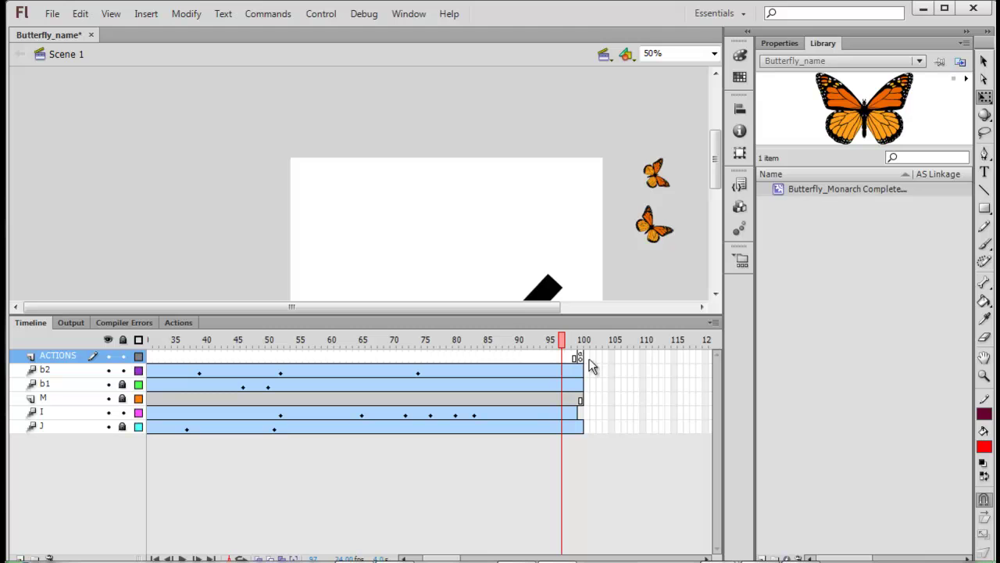
click(579, 358)
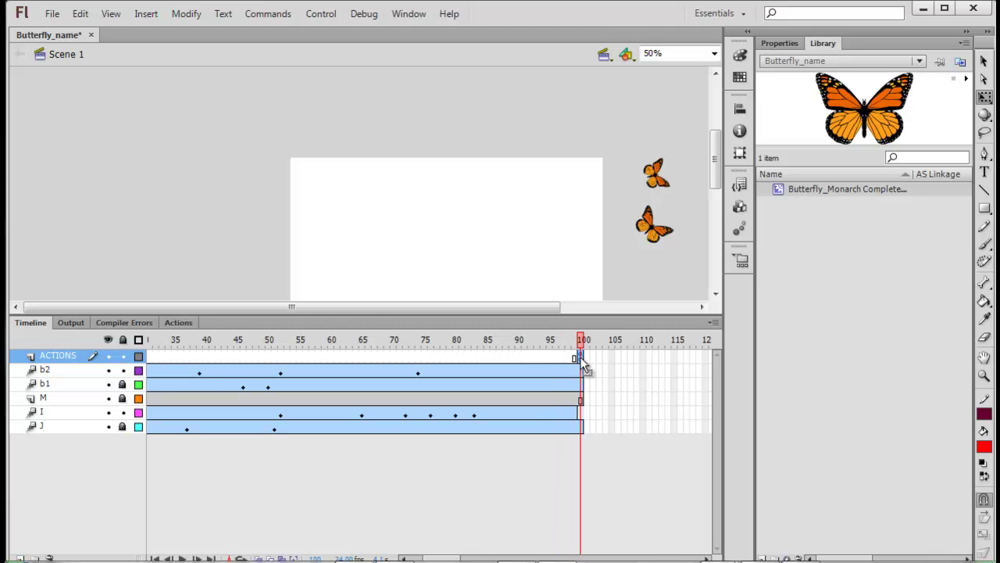
click(176, 322)
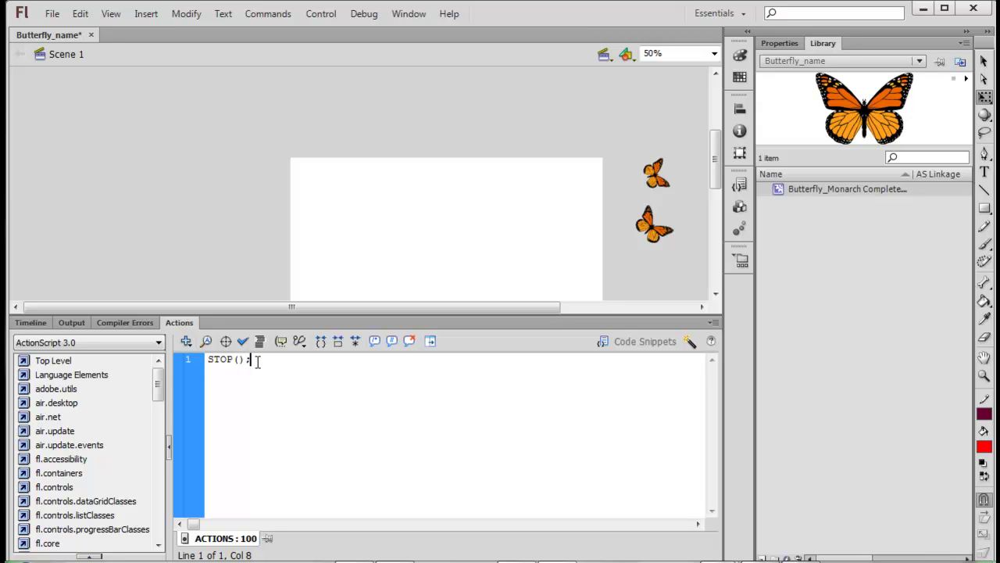
key(ctrl+a)
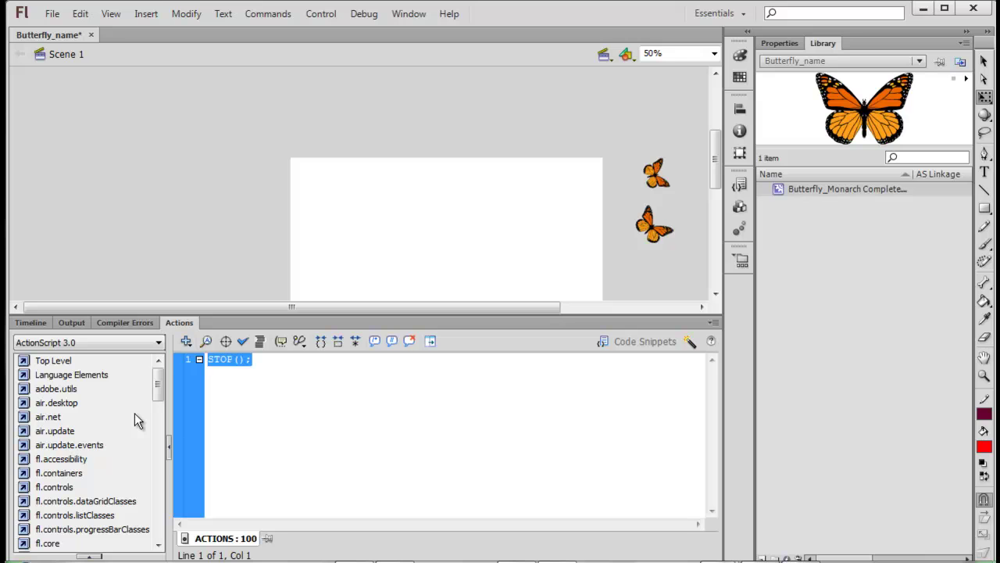
text(stop();)
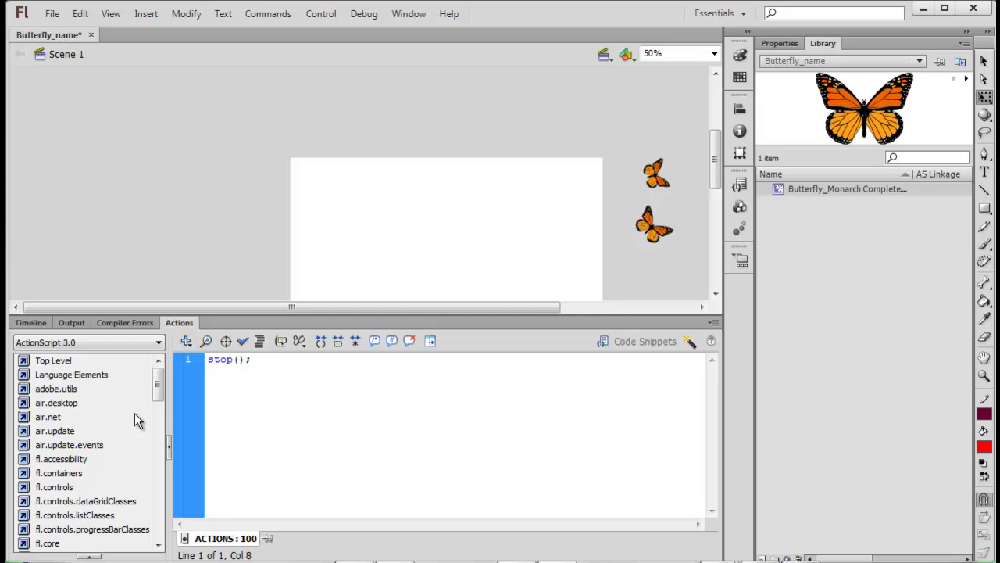
Test-play the movie with the fixed stop(); action, close it, and return to the Timeline
key(ctrl+Return)
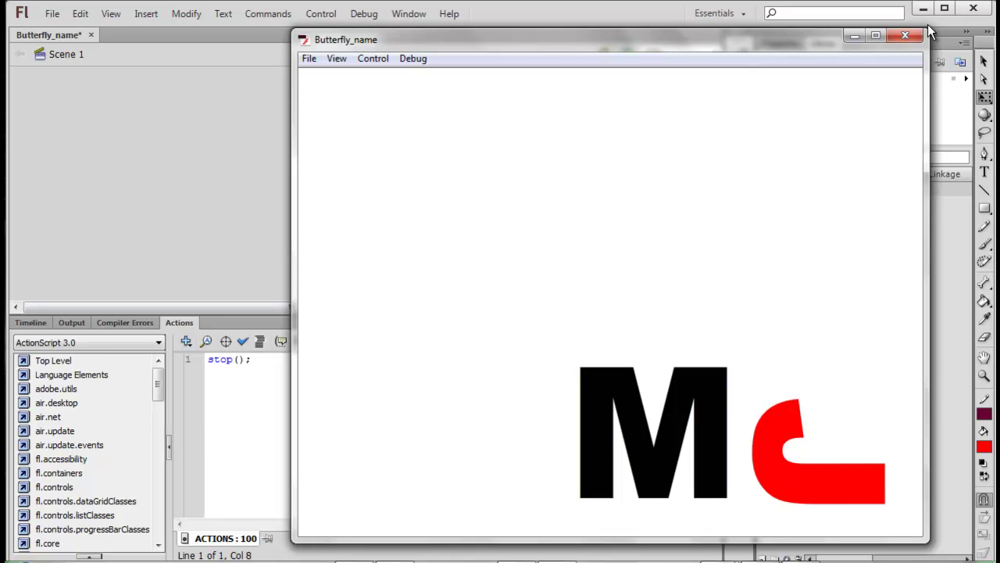
click(907, 36)
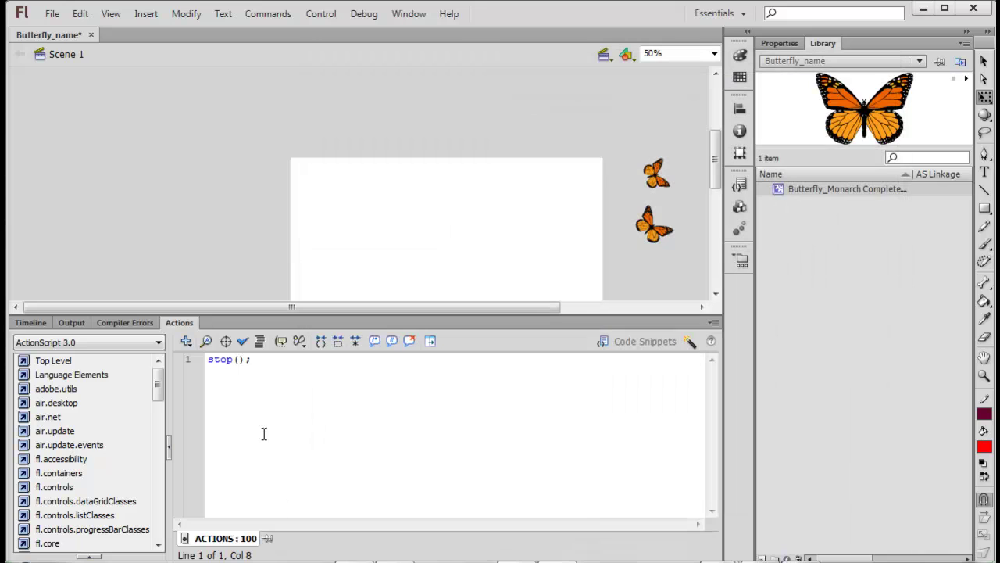
click(30, 322)
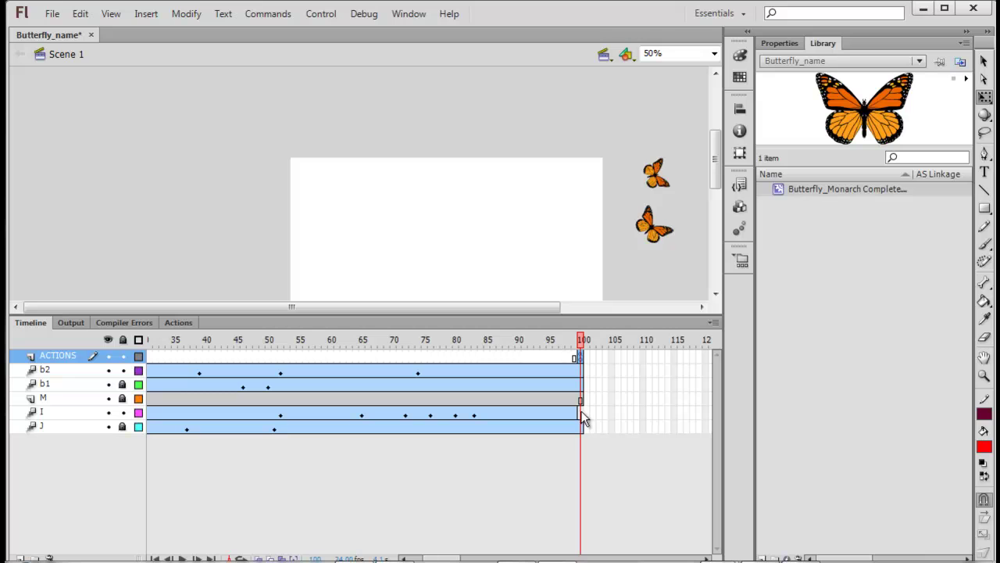
Move the ACTIONS layer's stop keyframe to frame 99 and test-play the movie
click(572, 356)
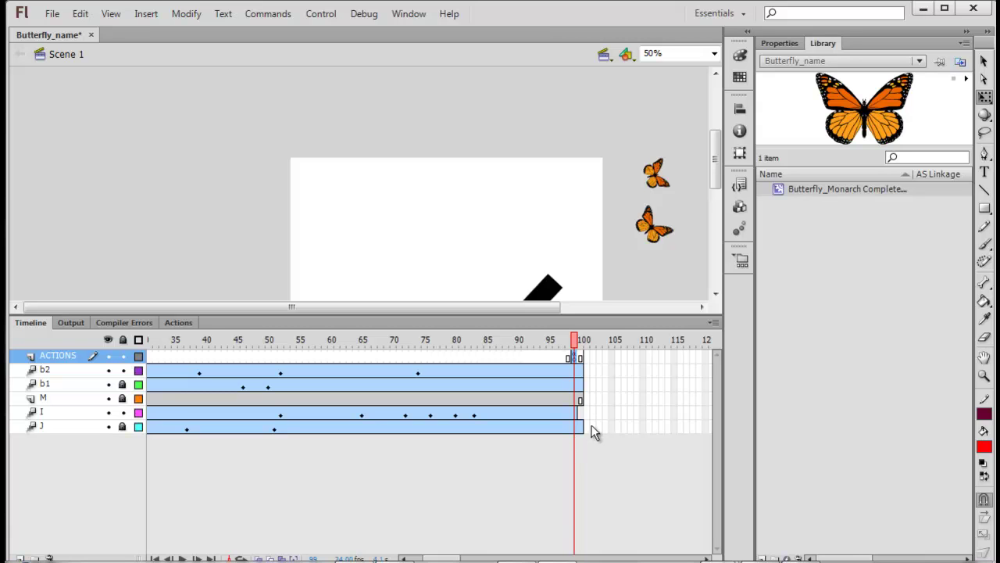
click(575, 355)
drag(575, 353, 575, 364)
key(ctrl+Return)
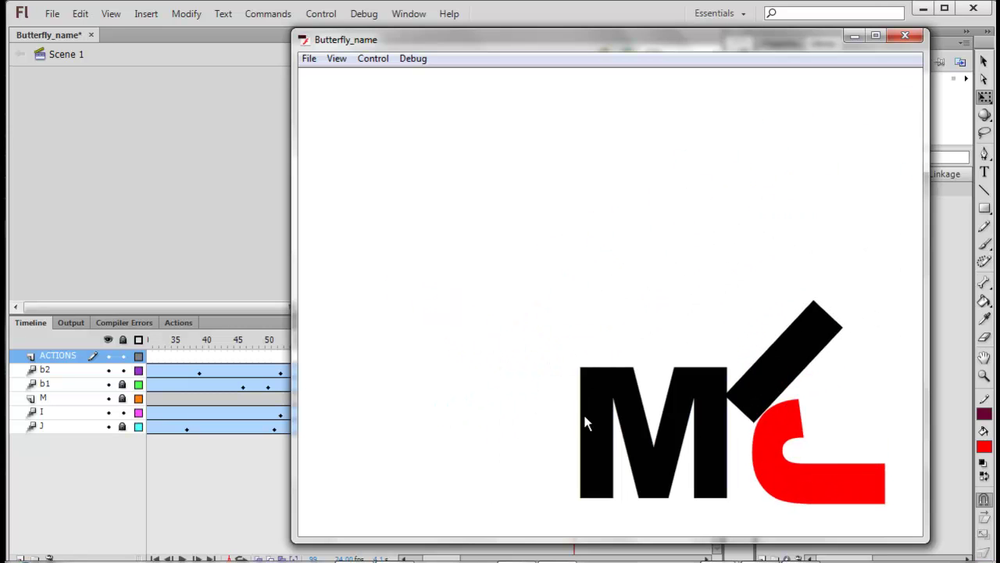
Return the stop keyframe from frame 99 to frame 100, then test-play Butterfly_name and close the player
click(900, 34)
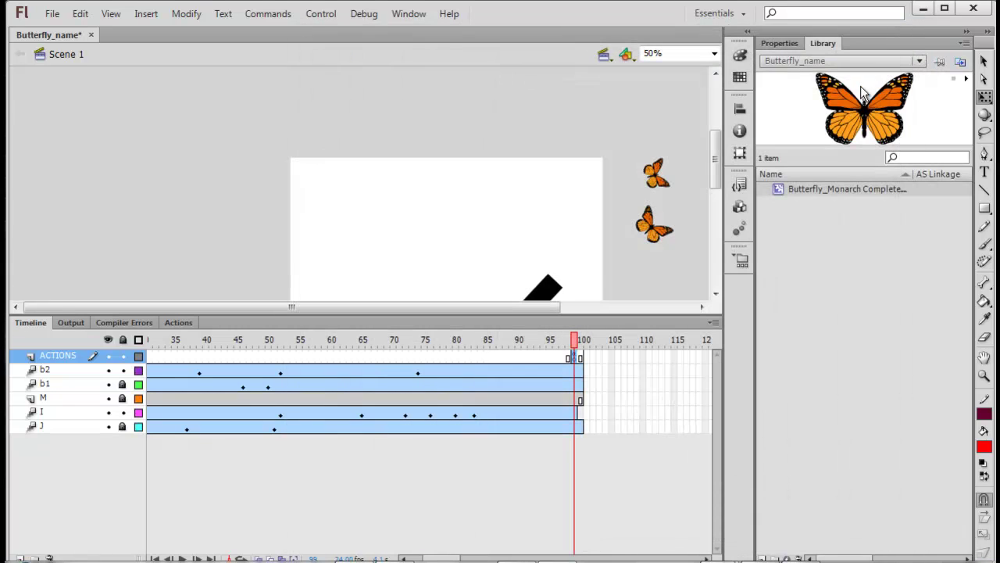
click(576, 358)
drag(580, 359, 579, 359)
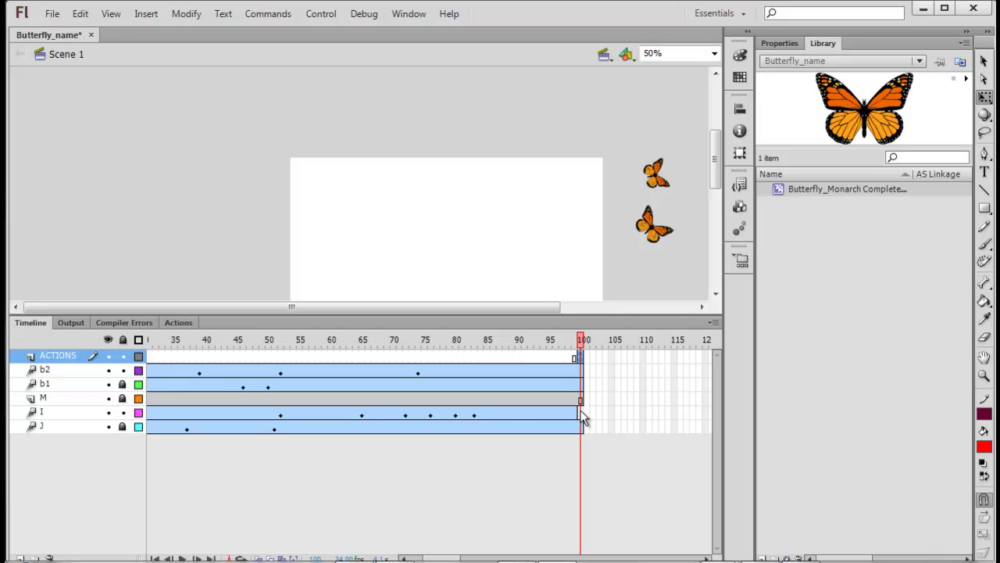
key(ctrl+Return)
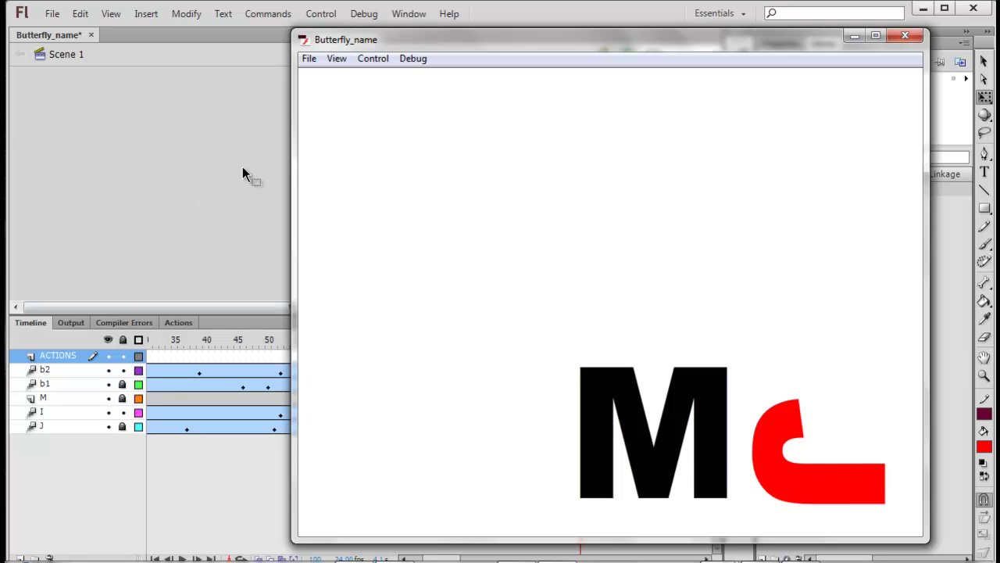
click(911, 34)
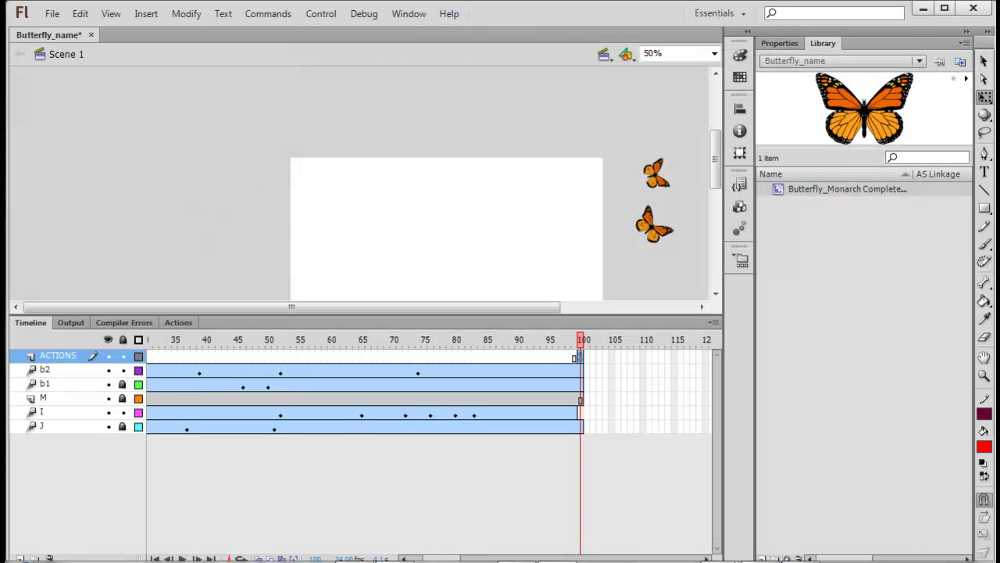